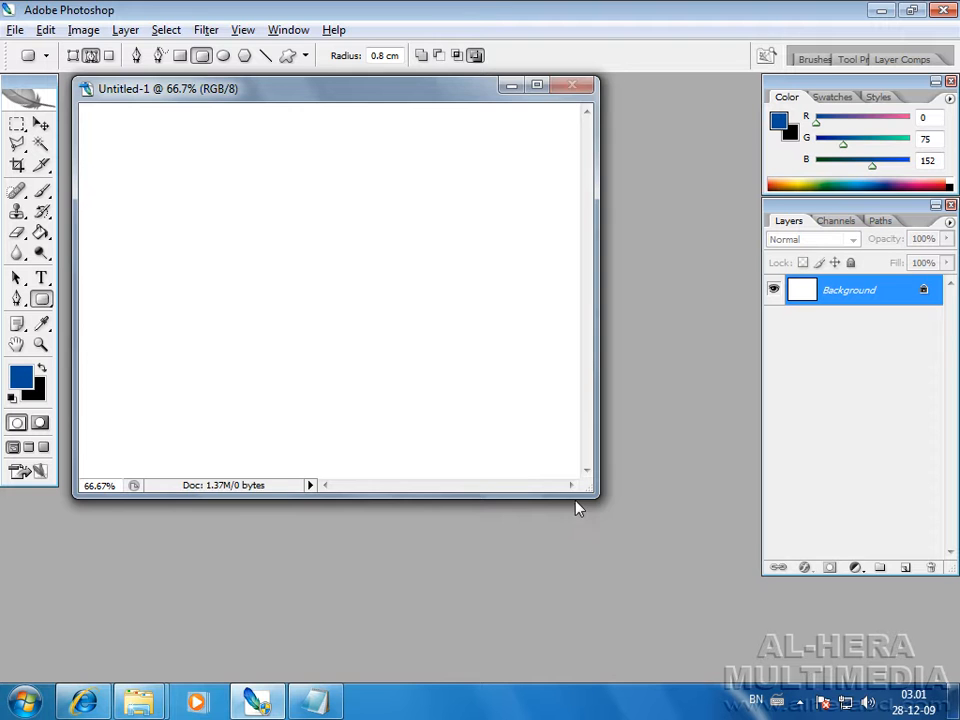
# Enlarge the document window around the canvas and set the Rounded Rectangle tool to draw shape layers
pyautogui.moveTo(588, 489); pyautogui.dragTo(673, 598)
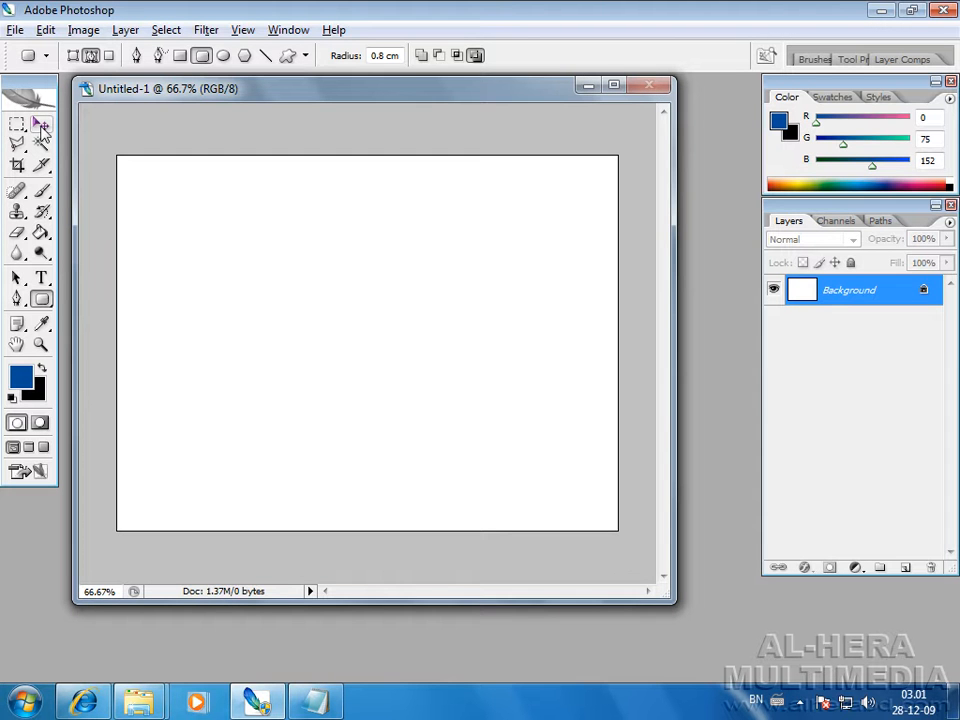
pyautogui.moveTo(431, 92); pyautogui.dragTo(433, 103)
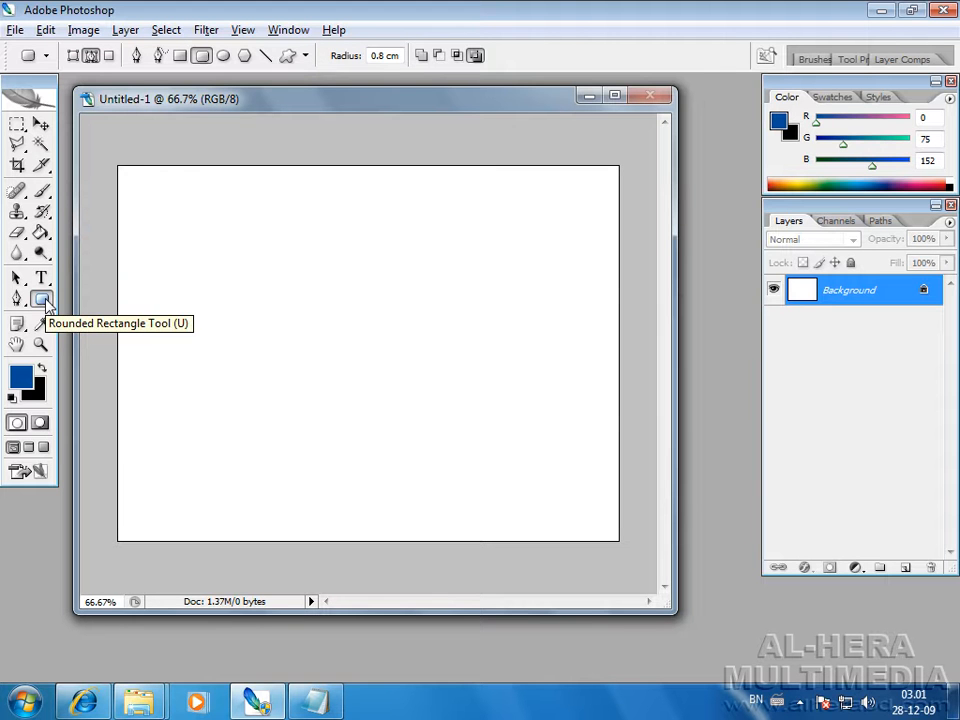
pyautogui.moveTo(47, 303); pyautogui.dragTo(118, 318)
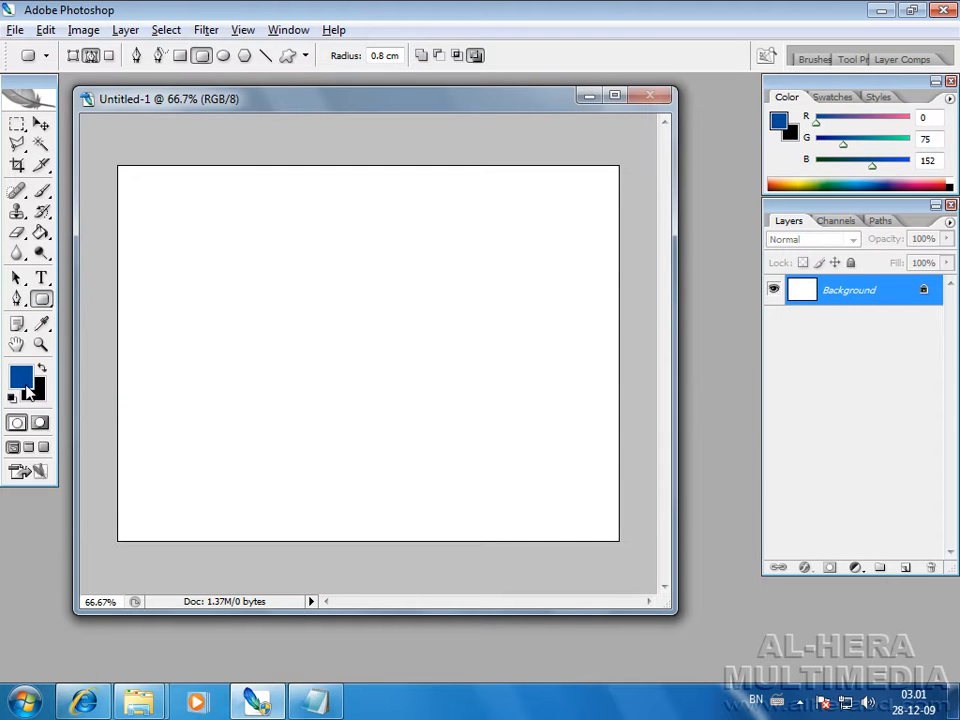
pyautogui.click(74, 56)
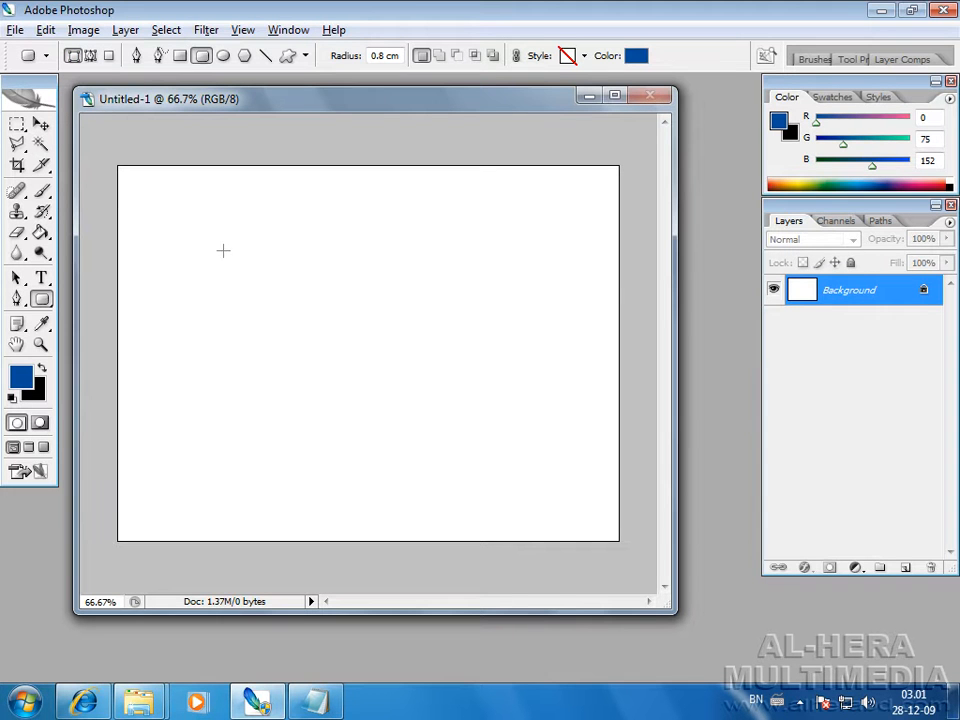
pyautogui.moveTo(244, 265); pyautogui.dragTo(549, 424)
pyautogui.hotkey('ctrl', 'z')
pyautogui.moveTo(235, 260); pyautogui.dragTo(462, 398)
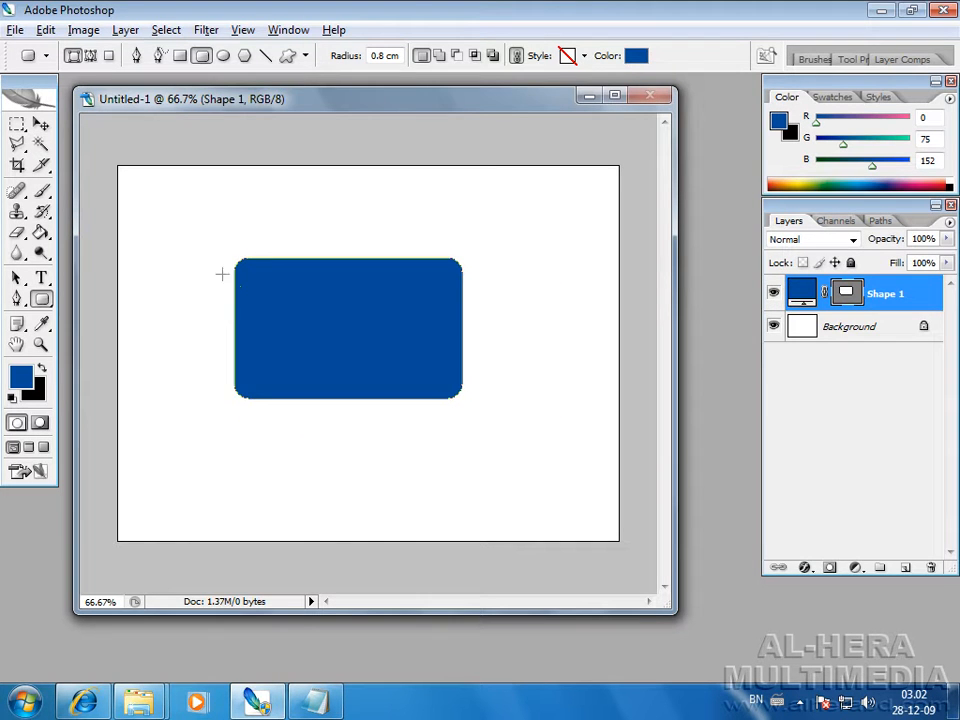
pyautogui.hotkey('ctrl', 'z')
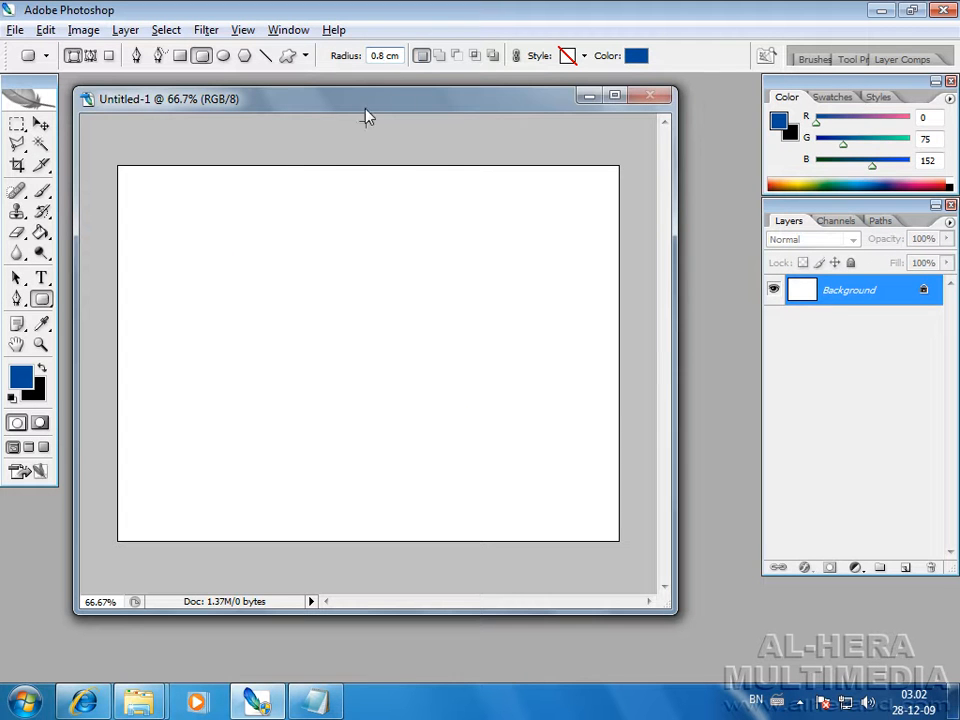
# Change the corner radius, draw a wide blue rounded rectangle on the canvas and shift it slightly toward the centre
pyautogui.press('Return')
pyautogui.write('7')
pyautogui.moveTo(254, 263); pyautogui.dragTo(495, 374)
pyautogui.press('v')
pyautogui.moveTo(398, 300); pyautogui.dragTo(378, 302)
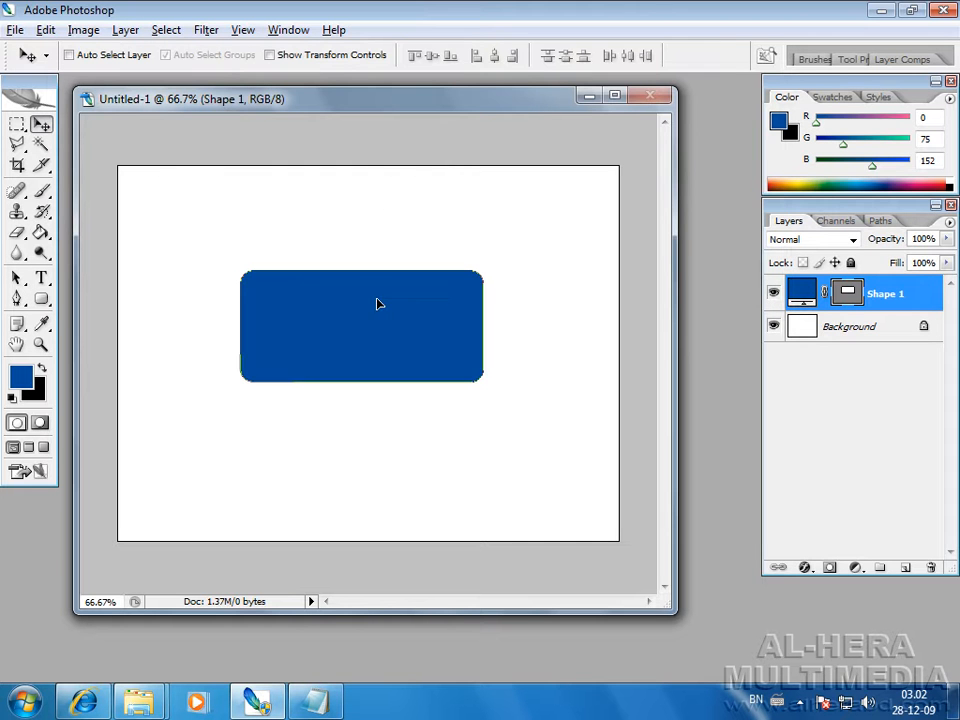
# Rasterize the Shape 1 layer and nudge the rectangle slightly down
pyautogui.rightClick(835, 294)
pyautogui.click(764, 387)
pyautogui.moveTo(440, 314); pyautogui.dragTo(435, 319)
# Fill the Background layer with a muted blue, RGB 41, 86, 132
pyautogui.click(873, 328)
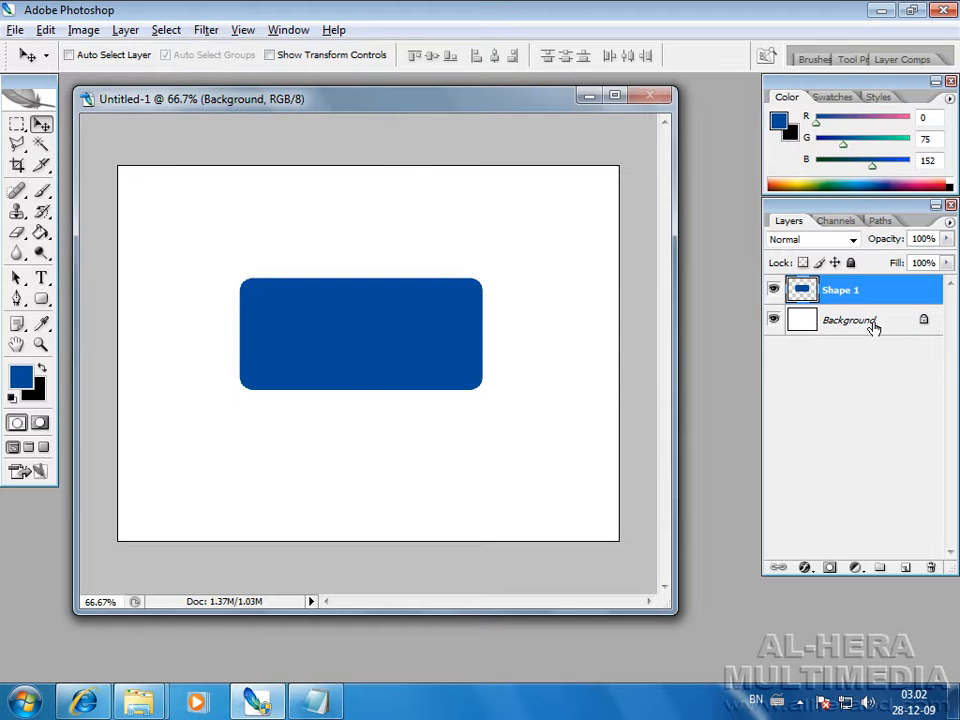
pyautogui.click(21, 376)
pyautogui.moveTo(580, 261)
pyautogui.mouseDown()
pyautogui.moveTo(561, 248)
pyautogui.moveTo(567, 255)
pyautogui.mouseUp()
pyautogui.click(823, 131)
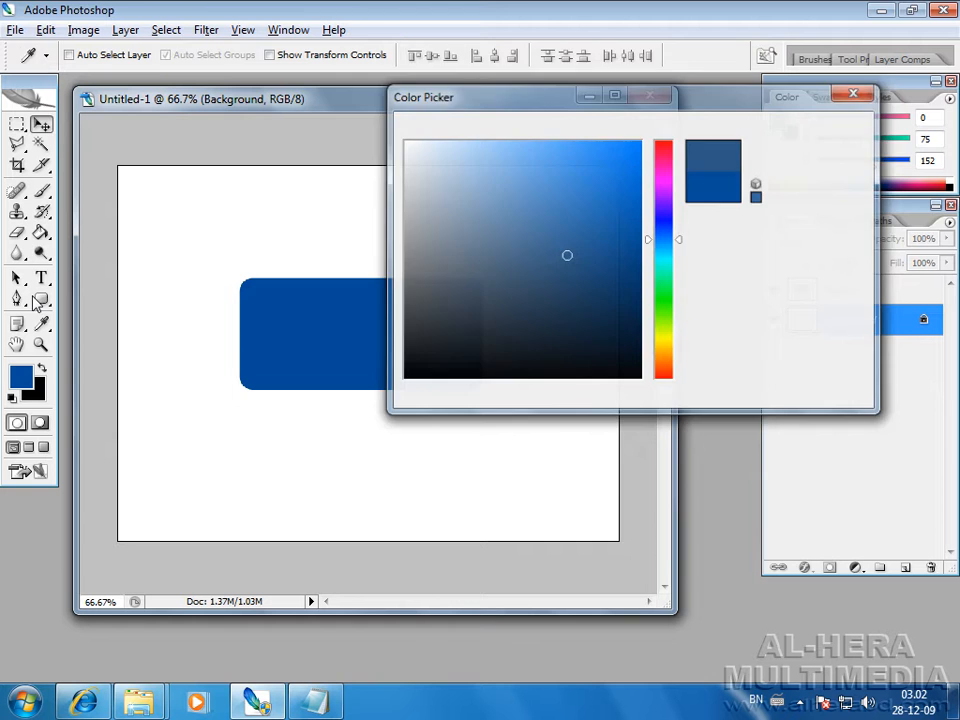
pyautogui.press('g')
pyautogui.click(600, 240)
pyautogui.press('v')
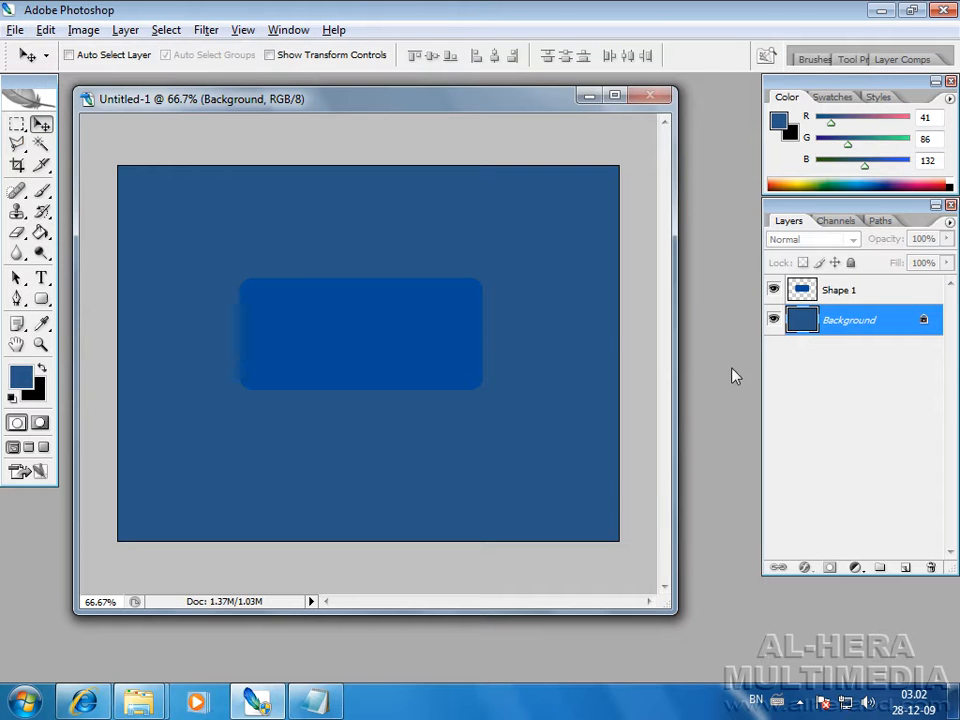
# Add a Gradient Overlay layer style to the Shape 1 layer, keeping the rectangle in view
pyautogui.click(838, 291)
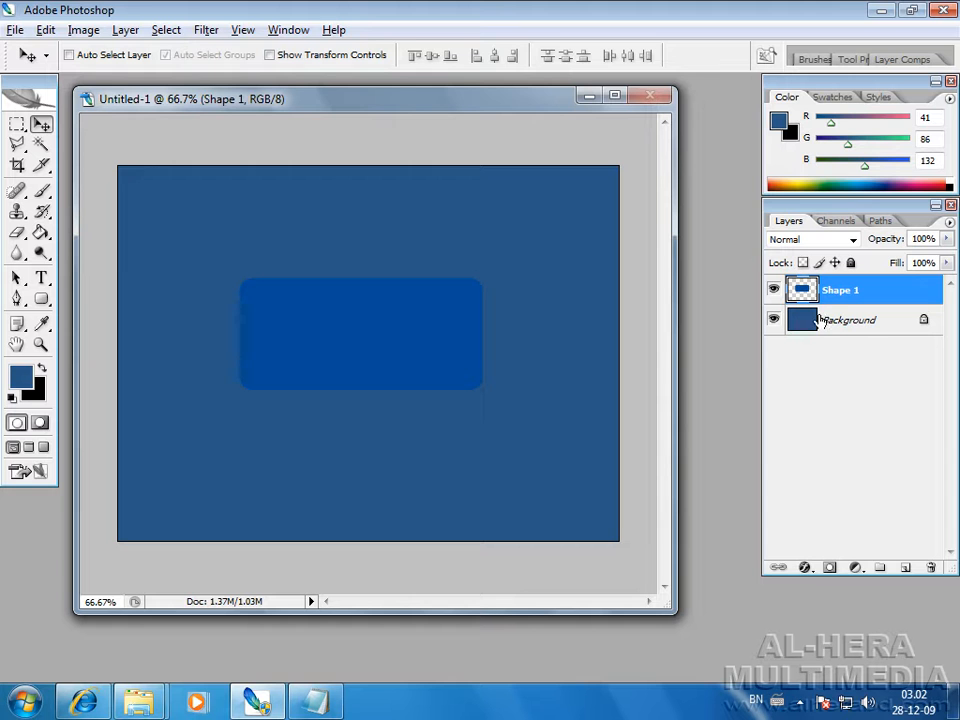
pyautogui.click(805, 567)
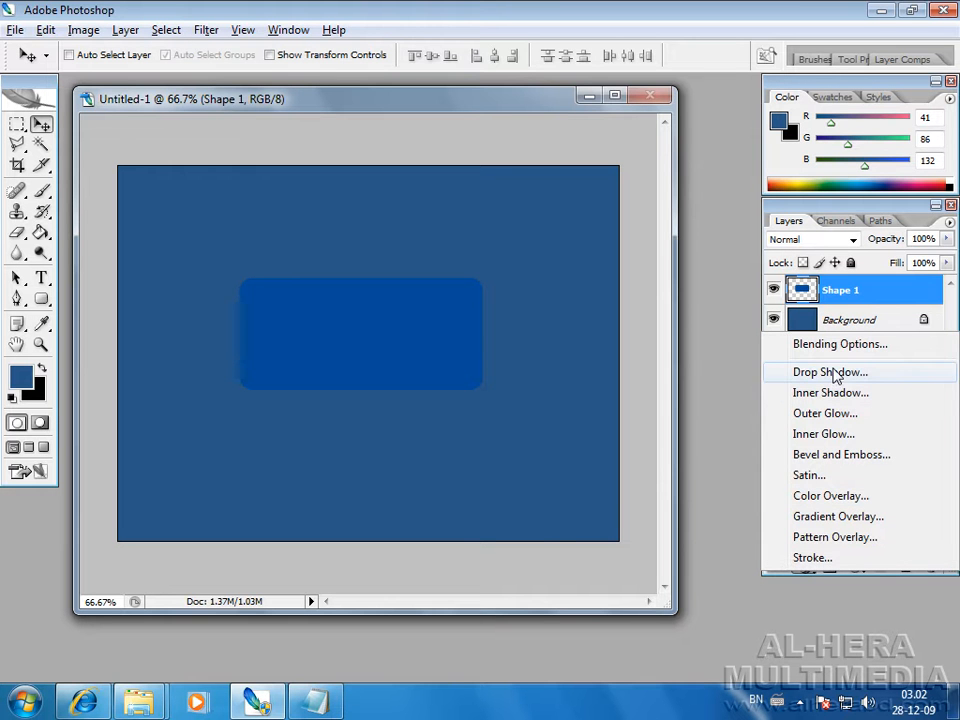
pyautogui.click(838, 516)
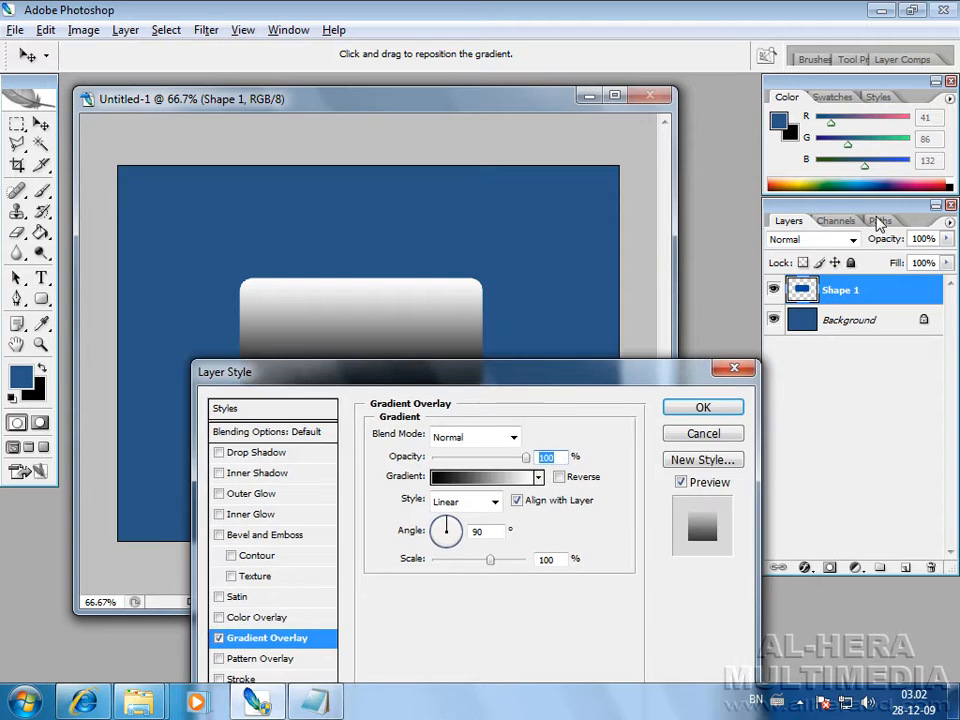
pyautogui.moveTo(488, 386); pyautogui.dragTo(802, 142)
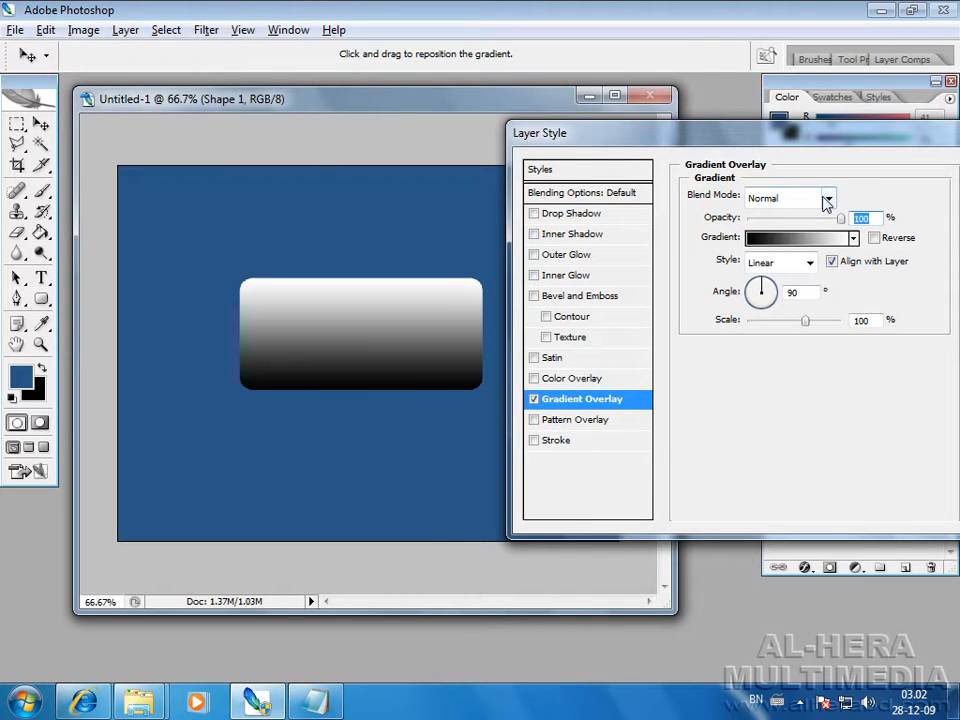
# Change the overlay gradient's black stop at location 0% to a dark olive green
pyautogui.click(775, 238)
pyautogui.moveTo(732, 107)
pyautogui.mouseDown()
pyautogui.moveTo(768, 351)
pyautogui.moveTo(721, 126)
pyautogui.mouseUp()
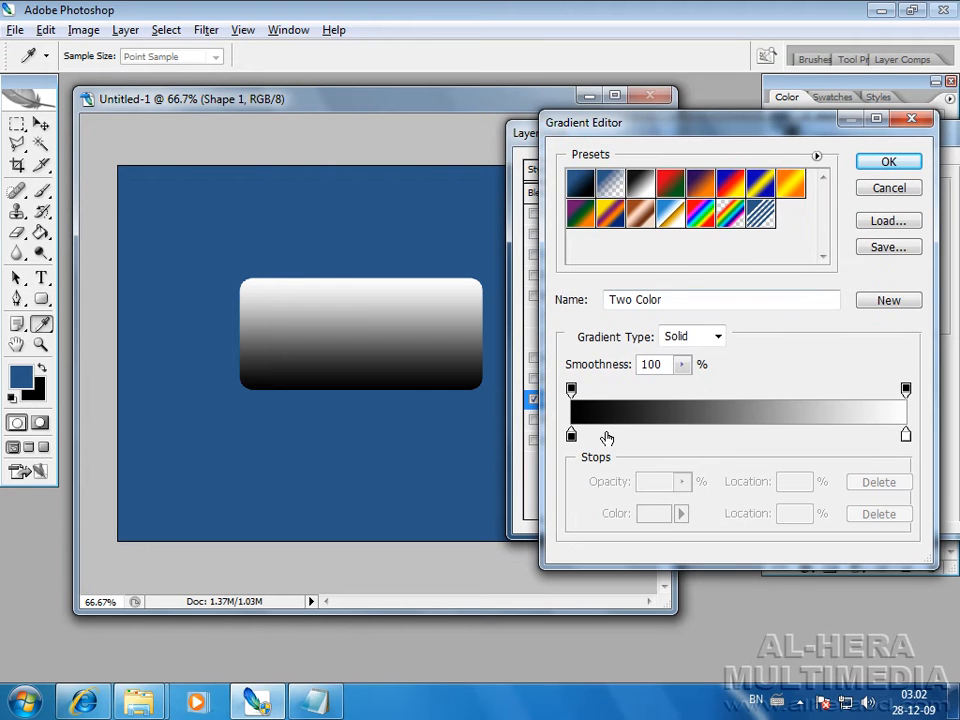
pyautogui.click(570, 436)
pyautogui.doubleClick(570, 436)
pyautogui.moveTo(568, 103); pyautogui.dragTo(695, 170)
pyautogui.click(795, 369)
pyautogui.moveTo(711, 326); pyautogui.dragTo(768, 266)
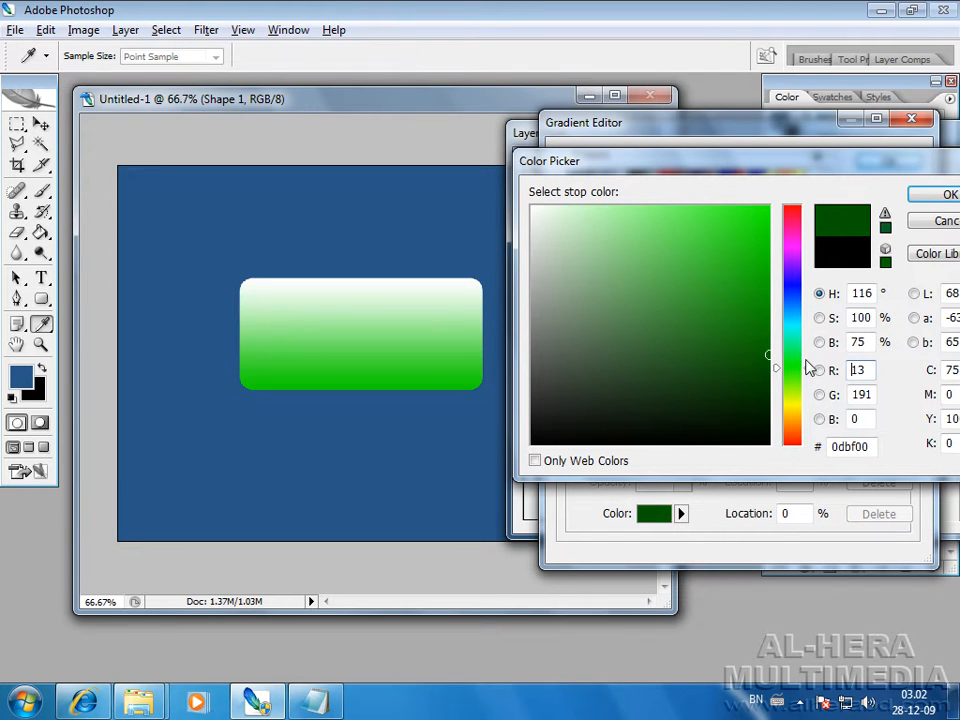
pyautogui.click(768, 359)
pyautogui.moveTo(755, 340)
pyautogui.mouseDown()
pyautogui.moveTo(768, 338)
pyautogui.moveTo(796, 374)
pyautogui.moveTo(780, 333)
pyautogui.moveTo(770, 375)
pyautogui.mouseUp()
pyautogui.click(796, 375)
pyautogui.click(725, 356)
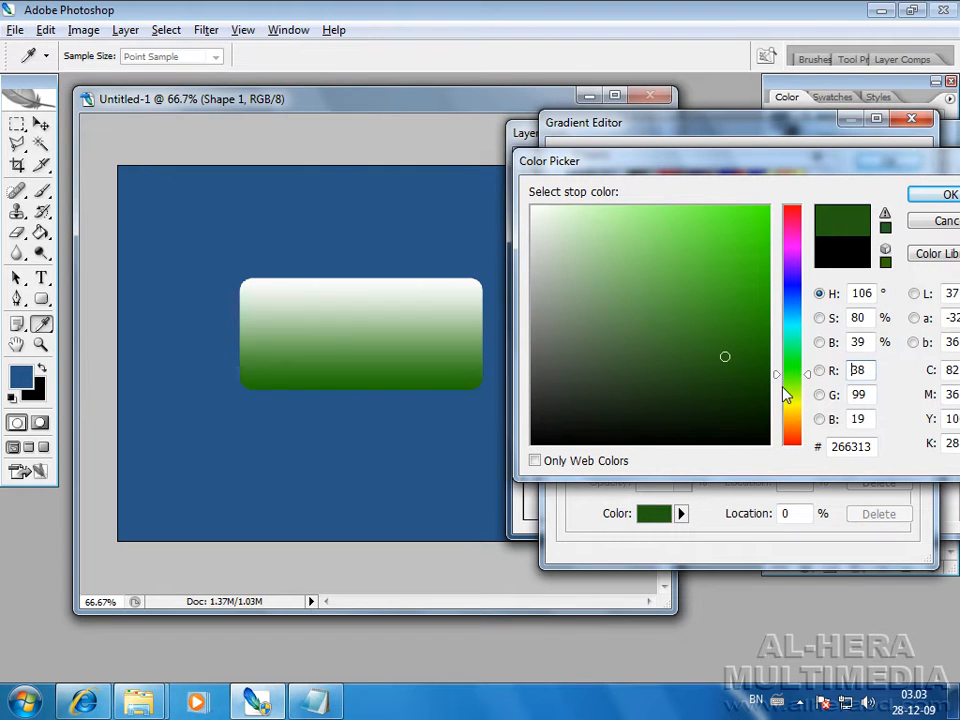
pyautogui.click(800, 390)
pyautogui.moveTo(739, 358)
pyautogui.mouseDown()
pyautogui.moveTo(775, 377)
pyautogui.moveTo(758, 351)
pyautogui.moveTo(765, 359)
pyautogui.mouseUp()
pyautogui.click(930, 196)
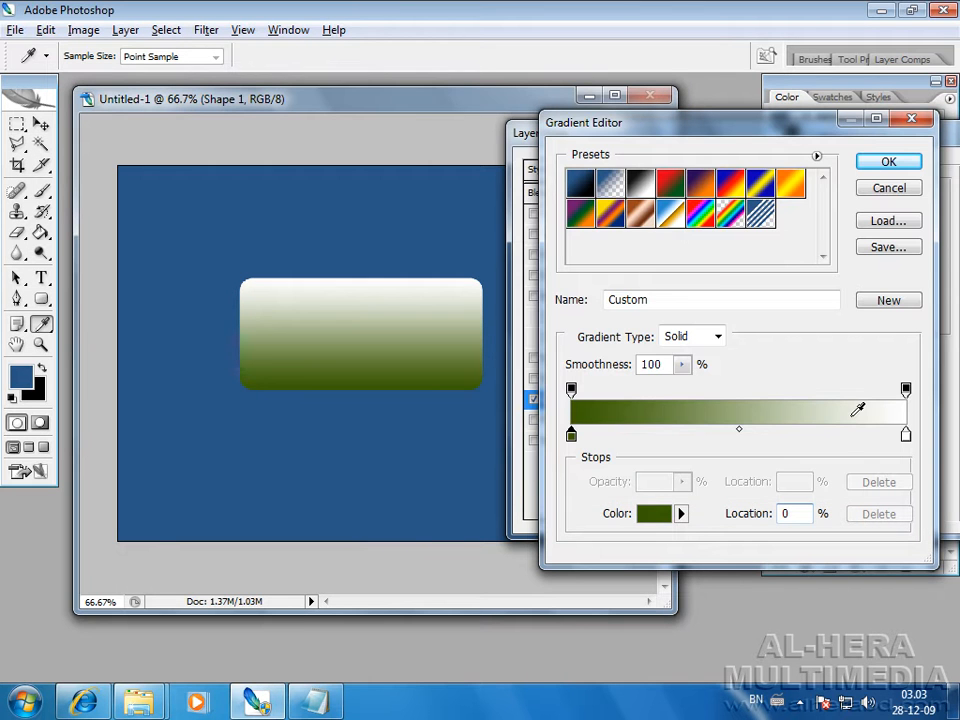
# Change the overlay gradient's white stop at location 100% to a medium olive green and accept the gradient
pyautogui.doubleClick(906, 437)
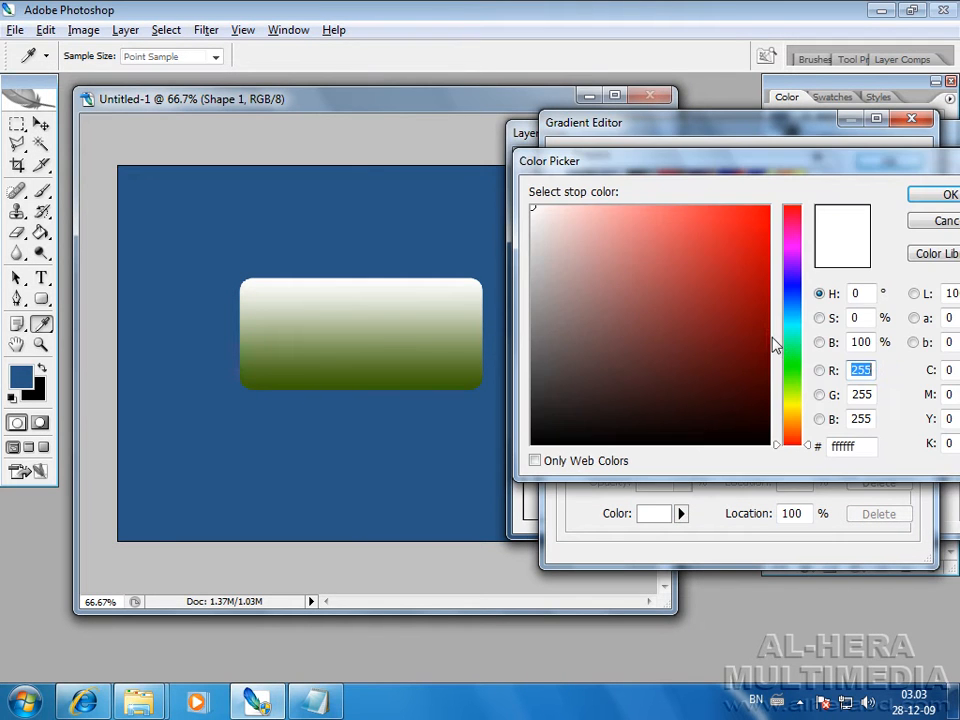
pyautogui.moveTo(800, 373); pyautogui.dragTo(799, 393)
pyautogui.moveTo(720, 336)
pyautogui.mouseDown()
pyautogui.moveTo(806, 311)
pyautogui.moveTo(773, 281)
pyautogui.mouseUp()
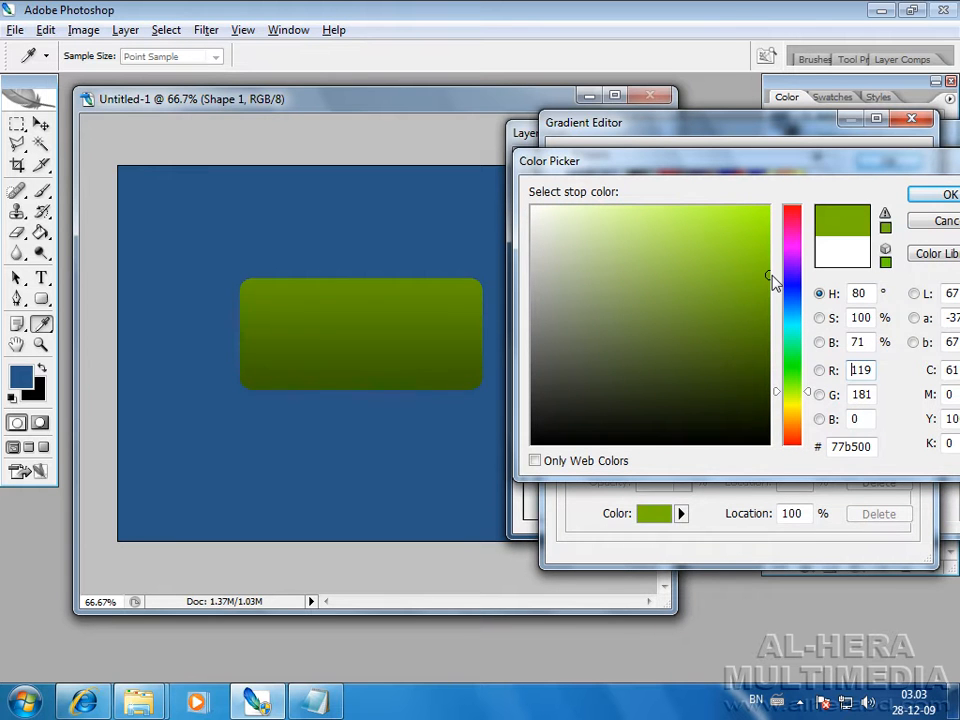
pyautogui.press('Return')
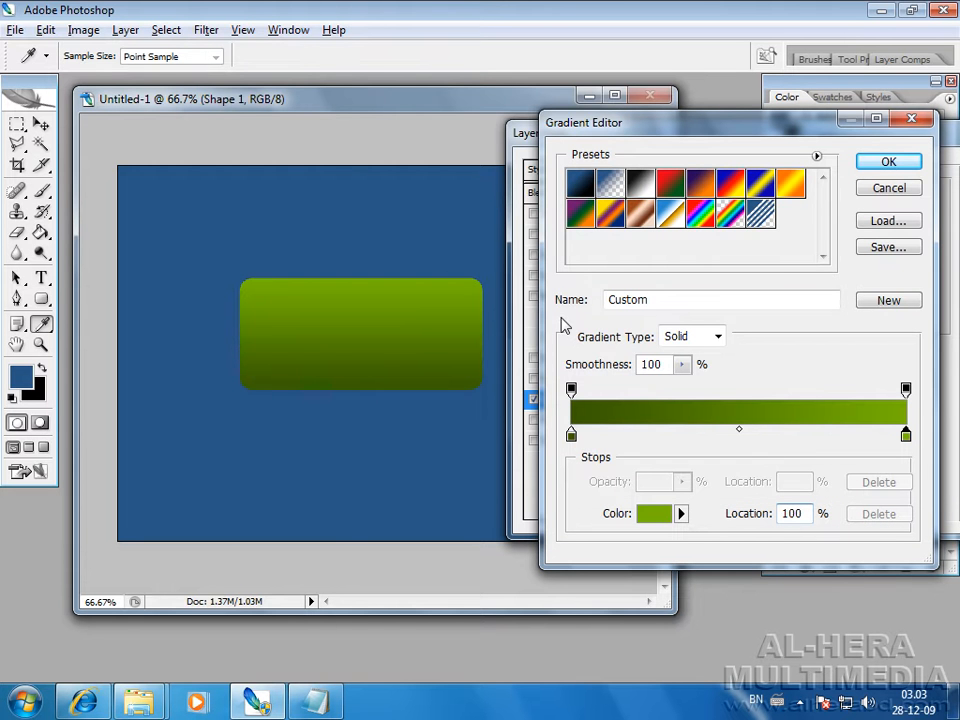
pyautogui.doubleClick(904, 436)
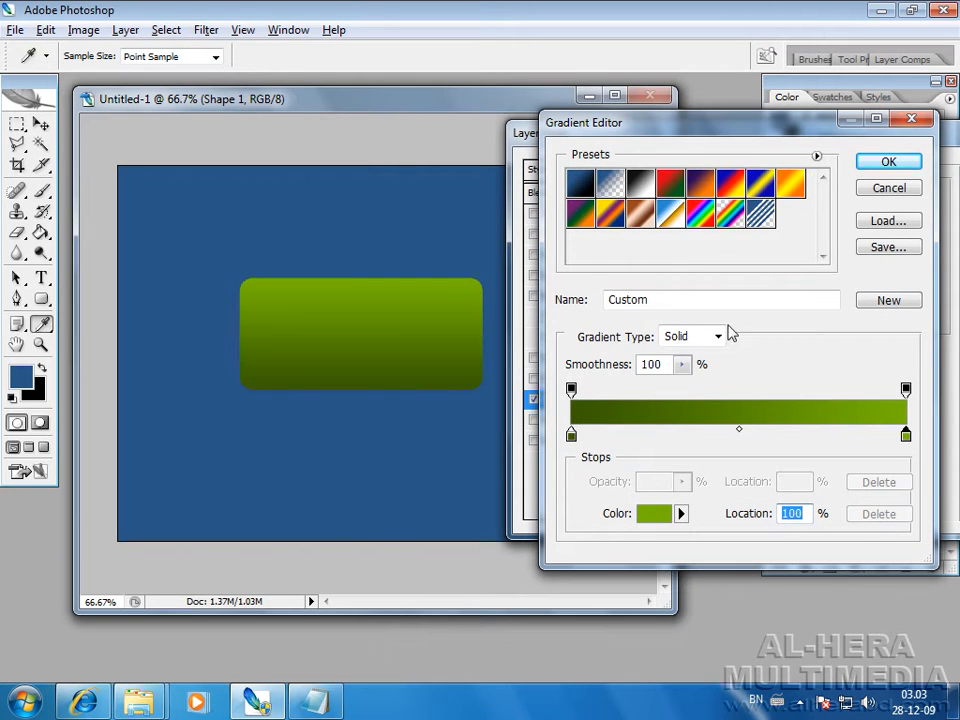
pyautogui.moveTo(765, 298); pyautogui.dragTo(775, 298)
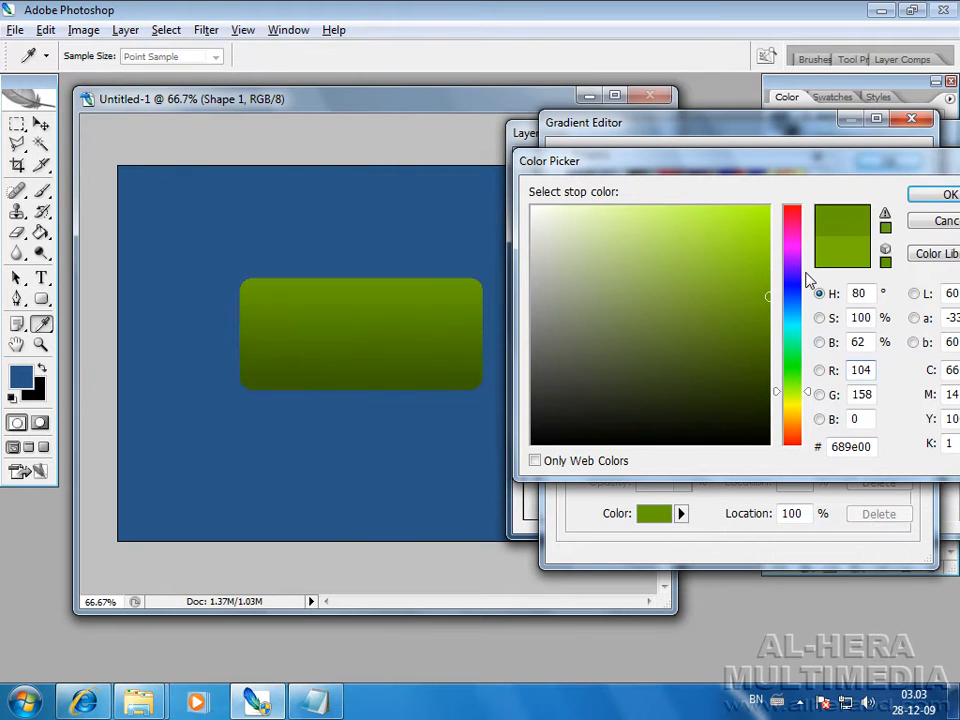
pyautogui.click(770, 293)
pyautogui.click(773, 292)
pyautogui.press('Return')
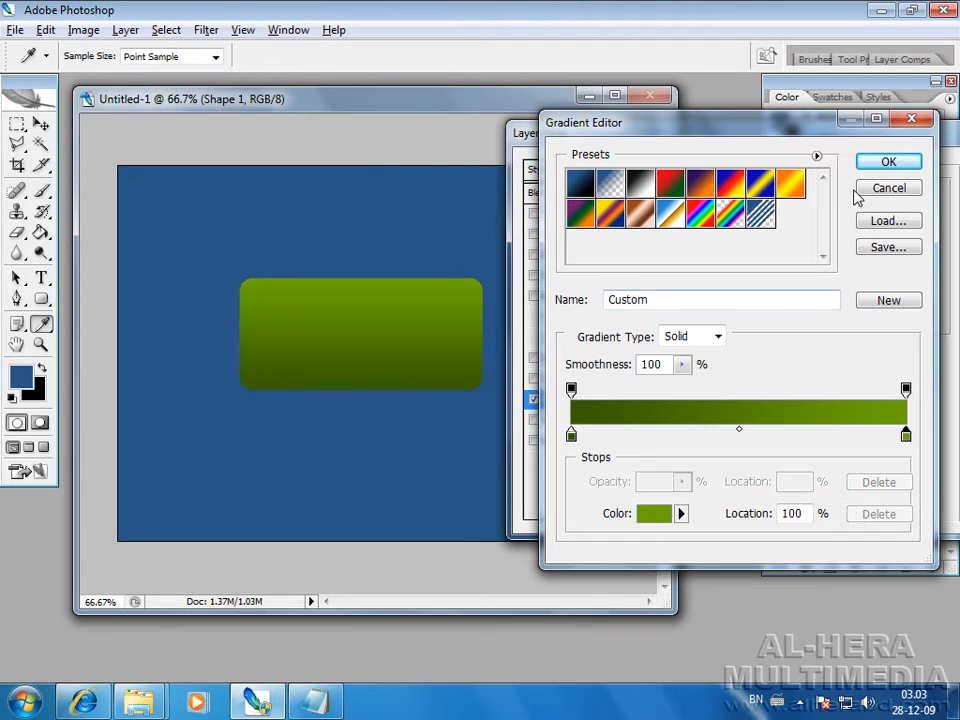
pyautogui.click(888, 162)
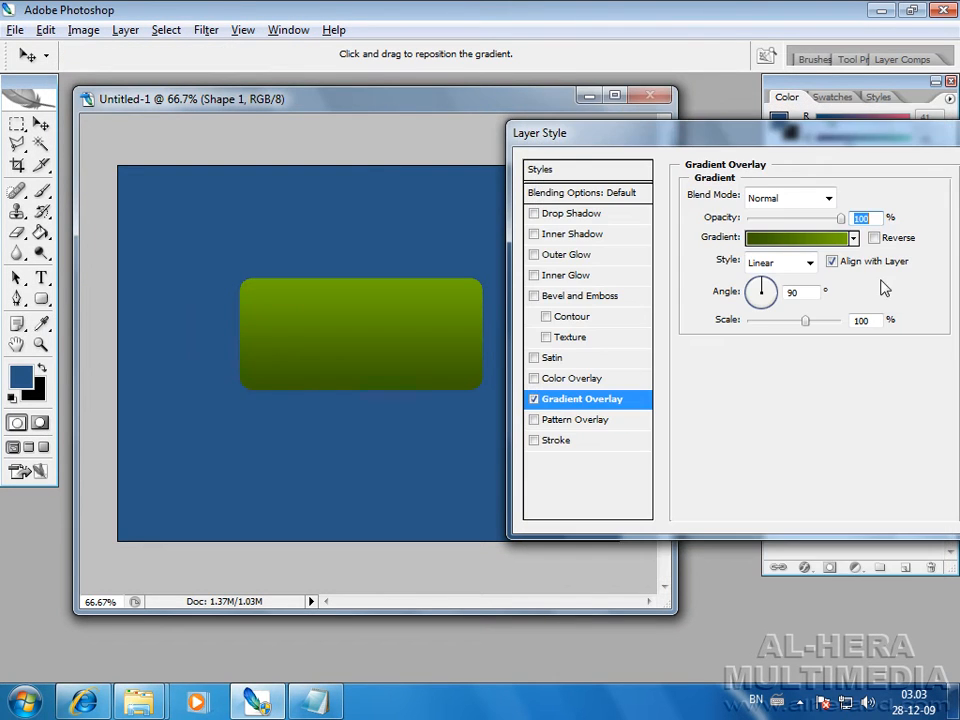
# Add a 3 px Stroke style to the rectangle with position Inside and blend mode Overlay
pyautogui.moveTo(831, 139); pyautogui.dragTo(697, 115)
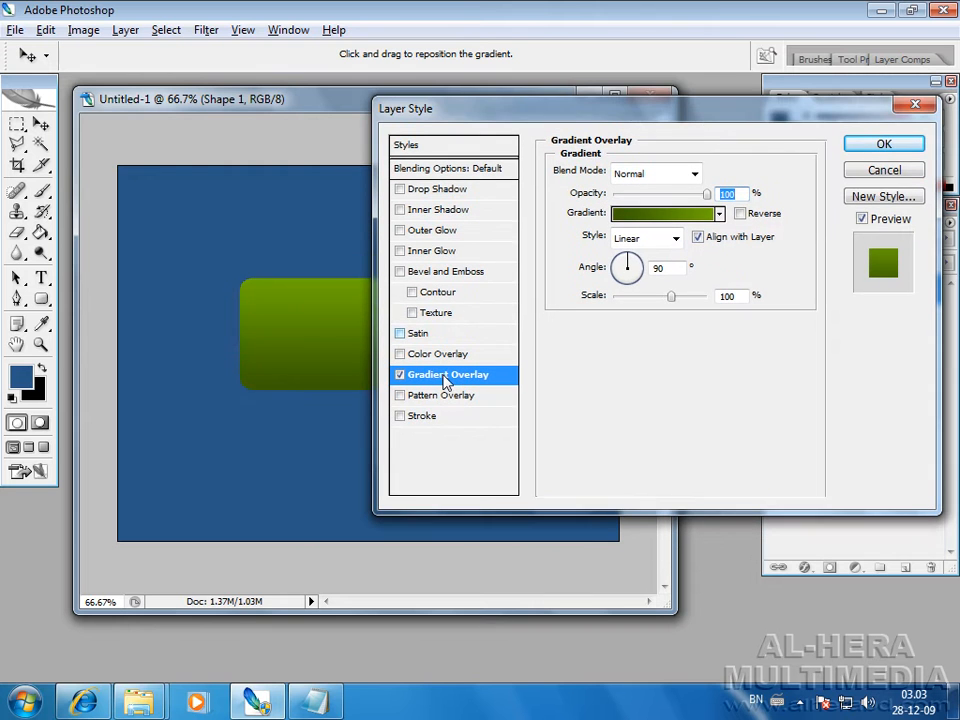
pyautogui.click(402, 419)
pyautogui.click(426, 418)
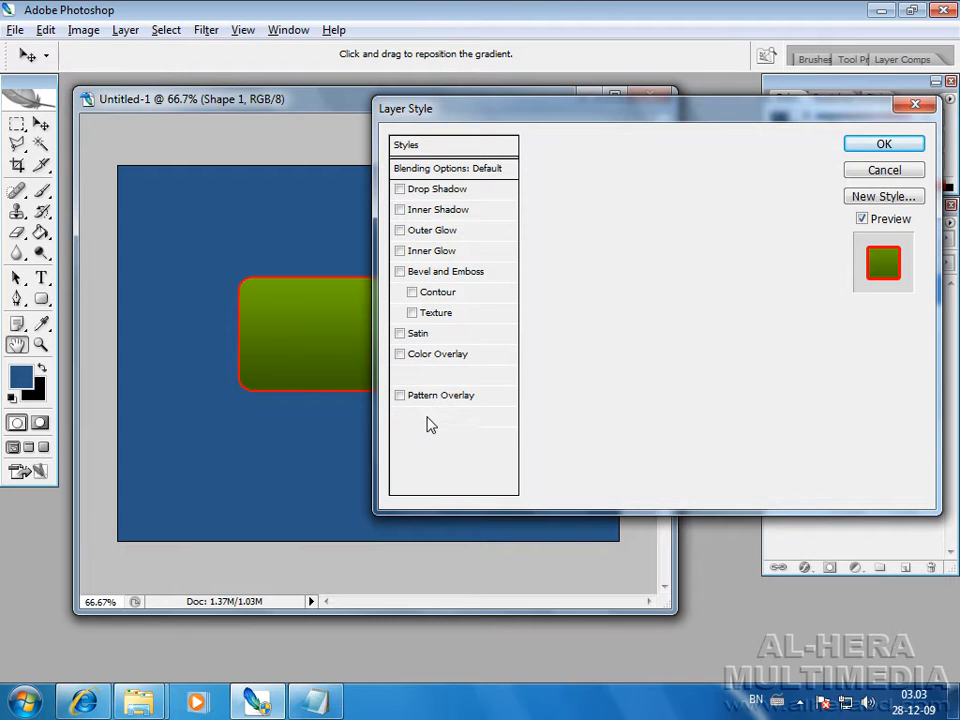
pyautogui.moveTo(675, 110); pyautogui.dragTo(748, 147)
pyautogui.click(745, 229)
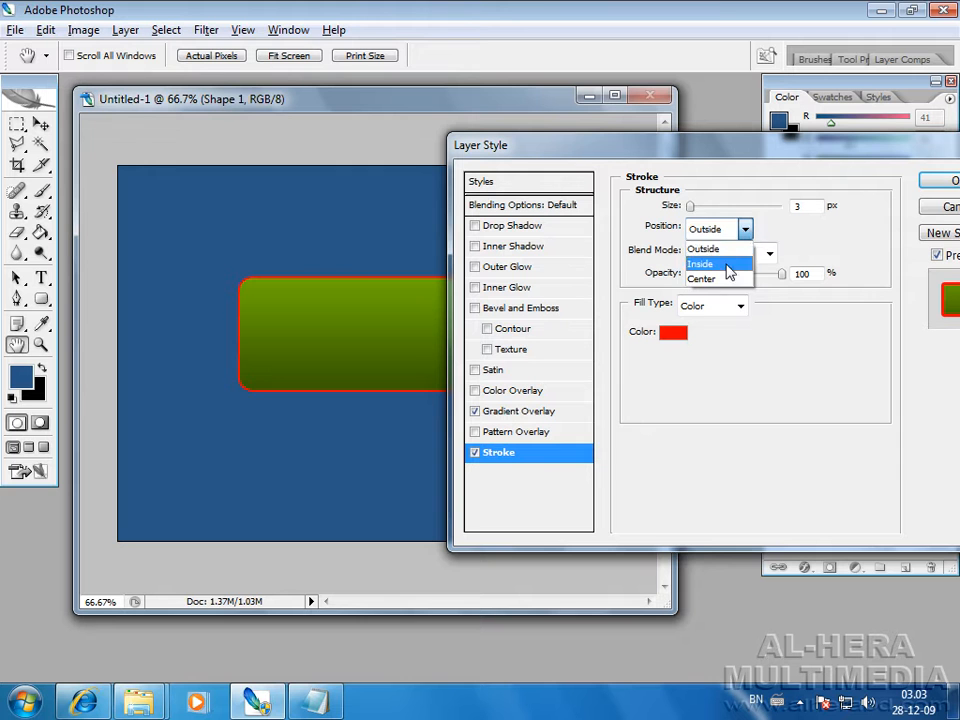
pyautogui.click(731, 266)
pyautogui.click(770, 256)
pyautogui.click(770, 256)
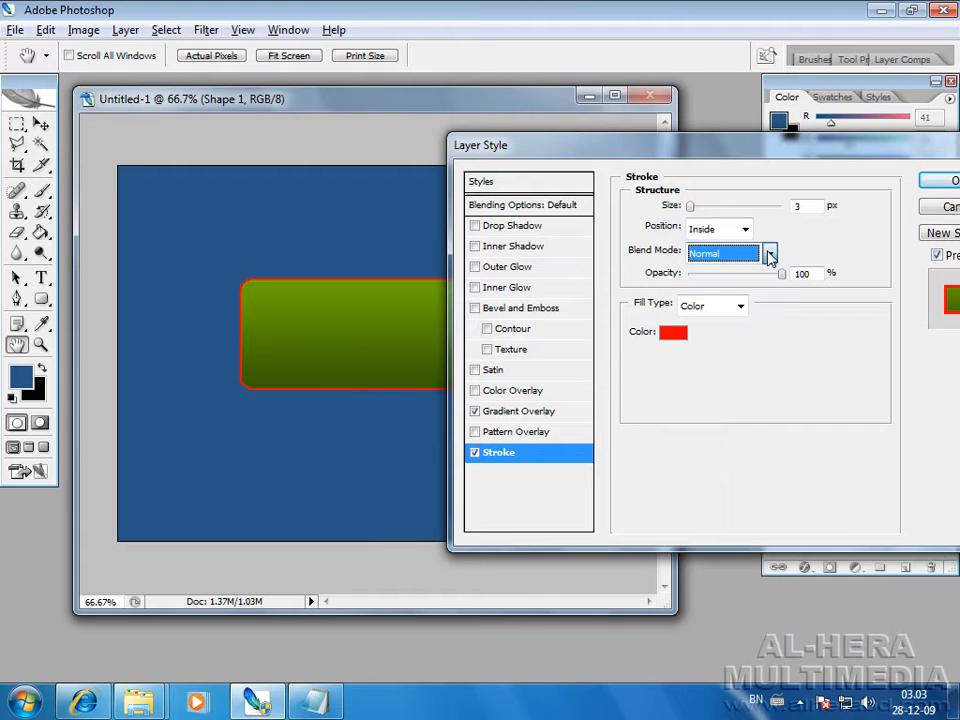
pyautogui.click(770, 256)
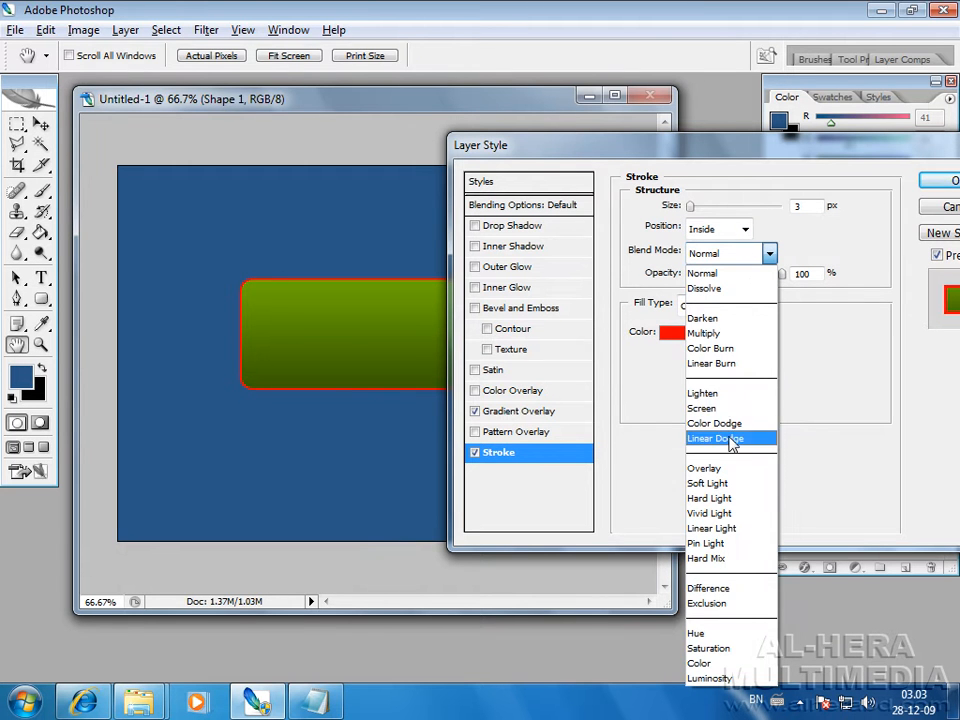
pyautogui.click(720, 470)
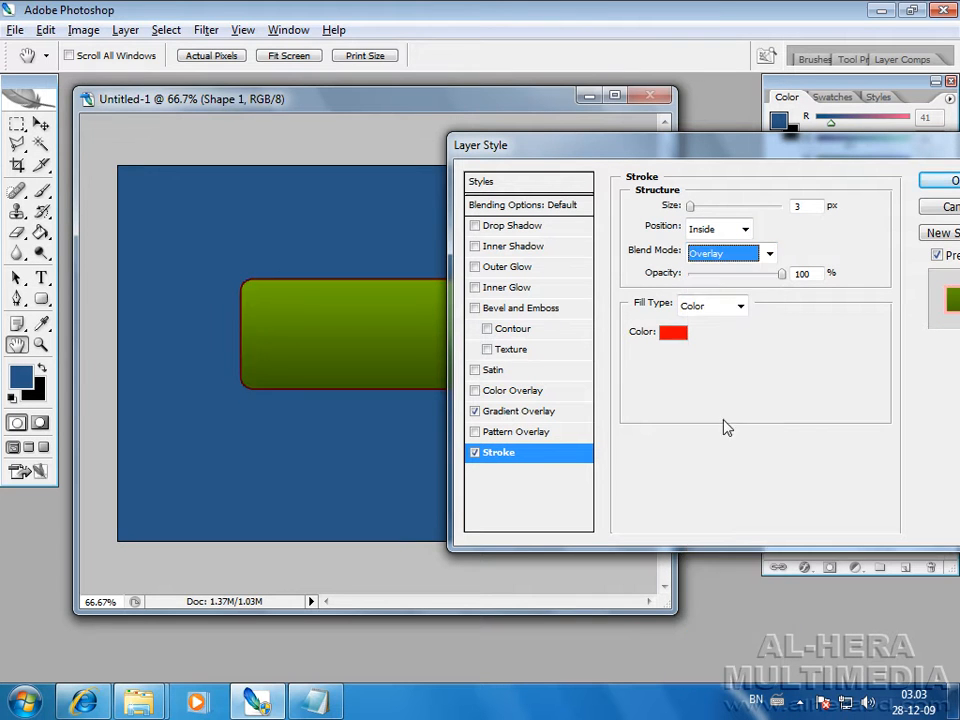
pyautogui.click(673, 332)
pyautogui.moveTo(874, 165); pyautogui.dragTo(509, 198)
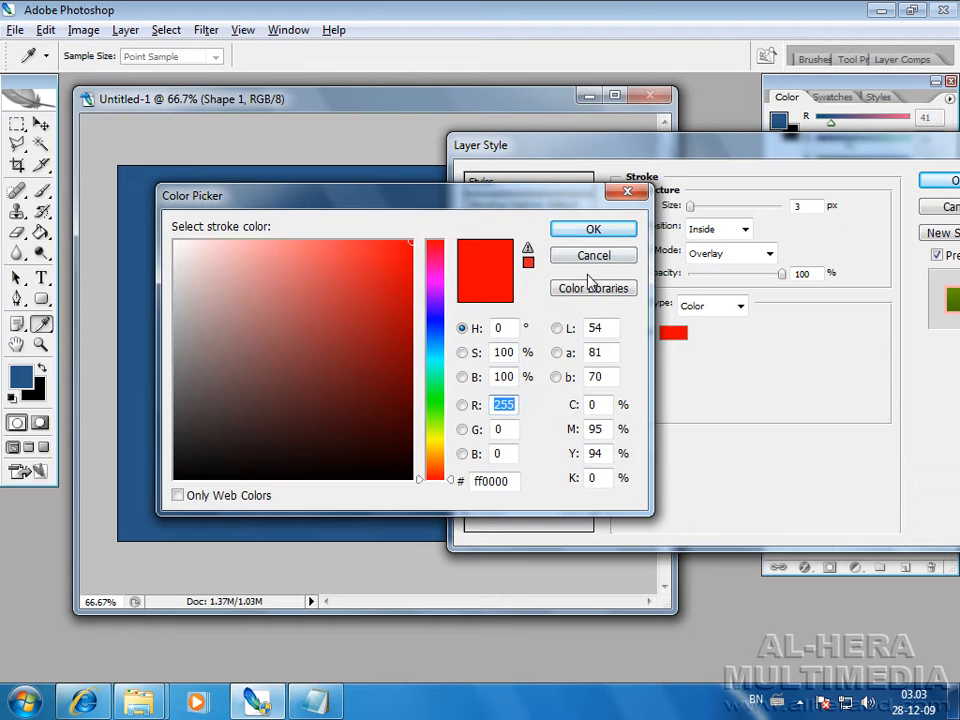
pyautogui.click(618, 258)
# Change the stroke's fill type to Gradient and open its black-to-white gradient for editing
pyautogui.click(737, 306)
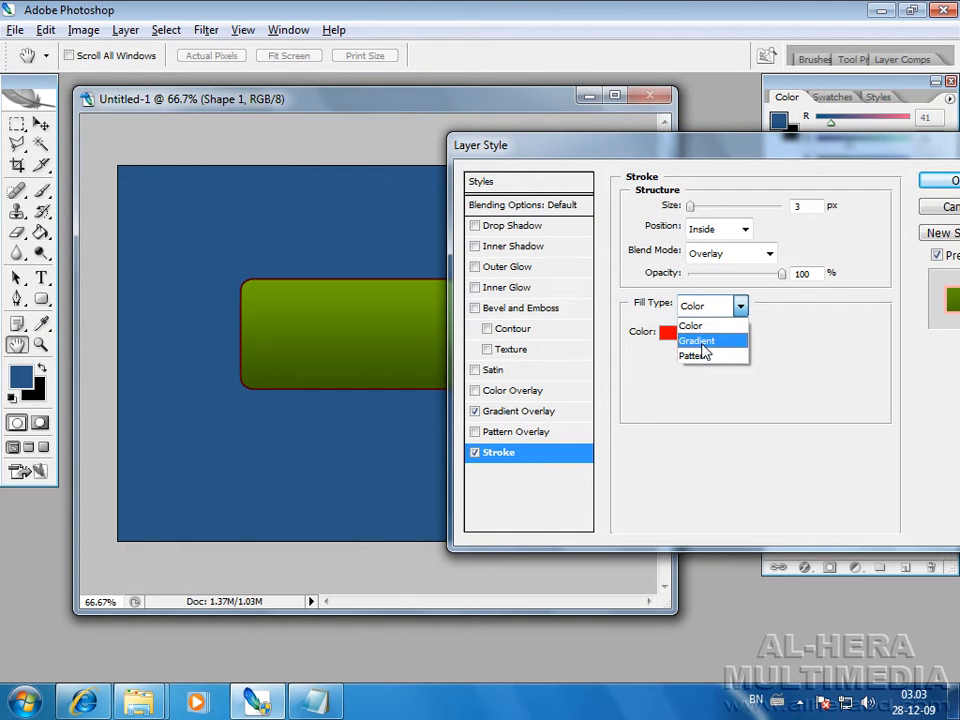
pyautogui.click(703, 342)
pyautogui.click(718, 337)
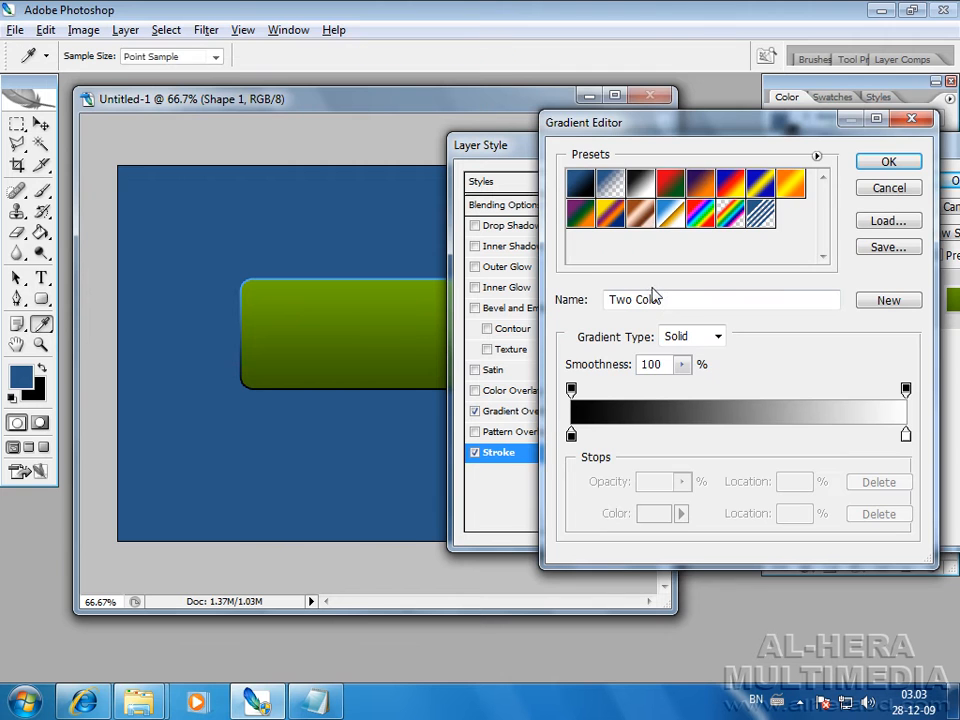
# Change the stroke gradient's black stop at location 0% to dark green #376a01
pyautogui.click(571, 434)
pyautogui.doubleClick(571, 434)
pyautogui.moveTo(450, 200); pyautogui.dragTo(758, 191)
pyautogui.click(751, 408)
pyautogui.moveTo(701, 379)
pyautogui.mouseDown()
pyautogui.moveTo(761, 399)
pyautogui.moveTo(720, 390)
pyautogui.moveTo(728, 412)
pyautogui.moveTo(720, 396)
pyautogui.mouseUp()
pyautogui.click(749, 420)
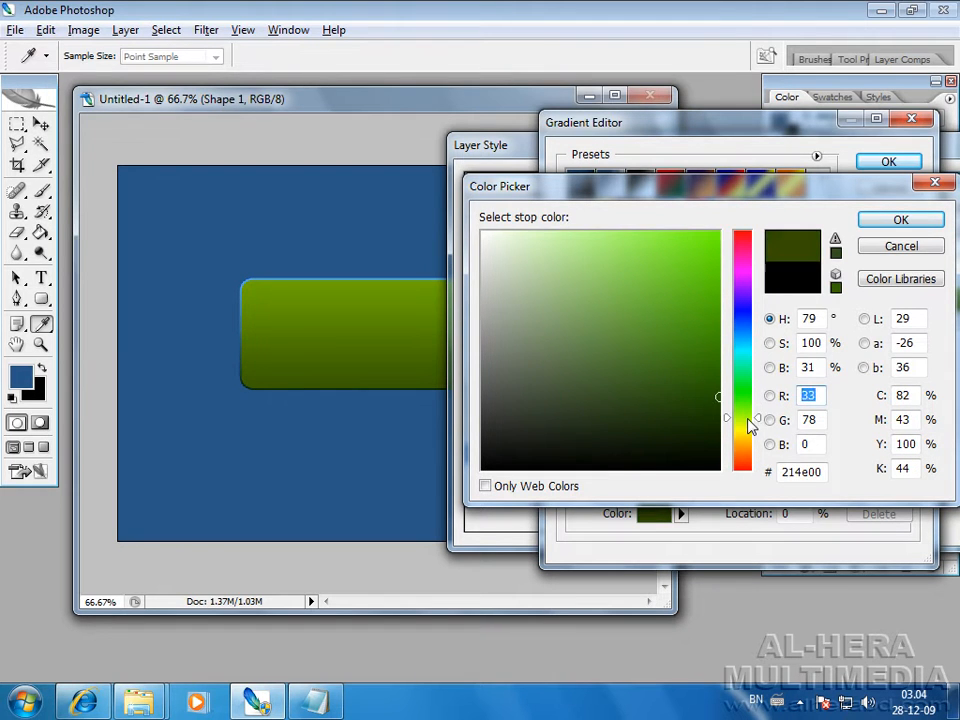
pyautogui.click(758, 412)
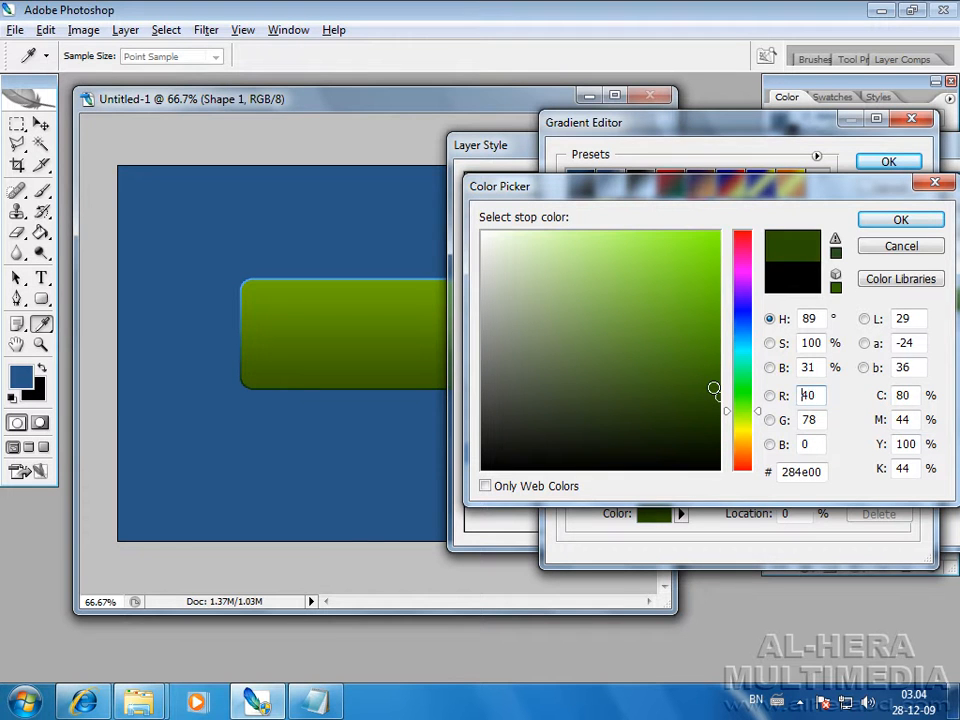
pyautogui.click(720, 384)
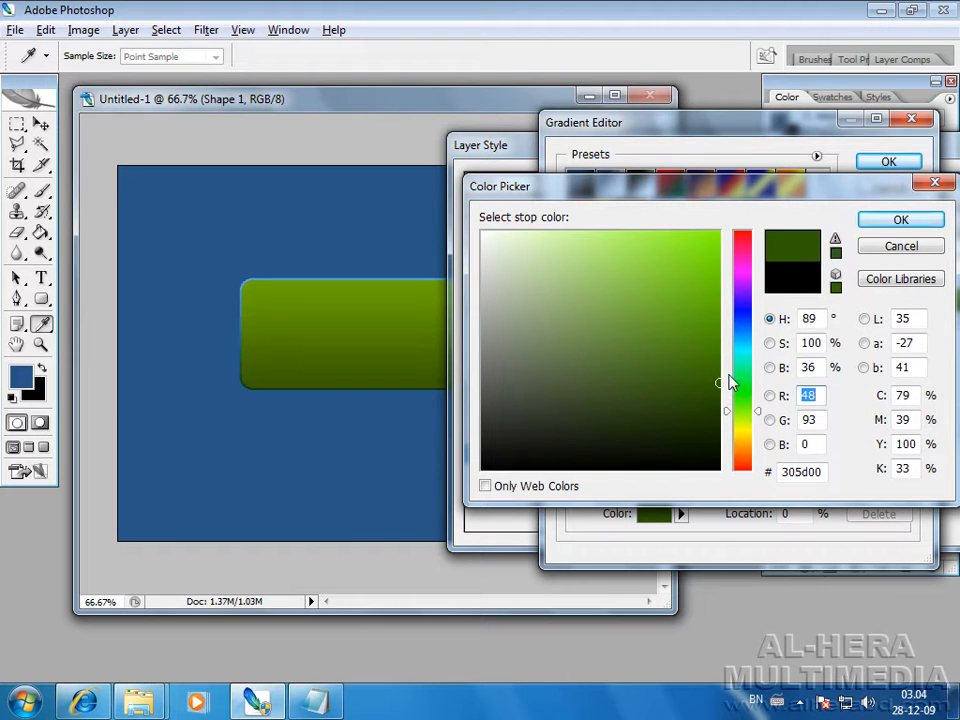
pyautogui.click(718, 367)
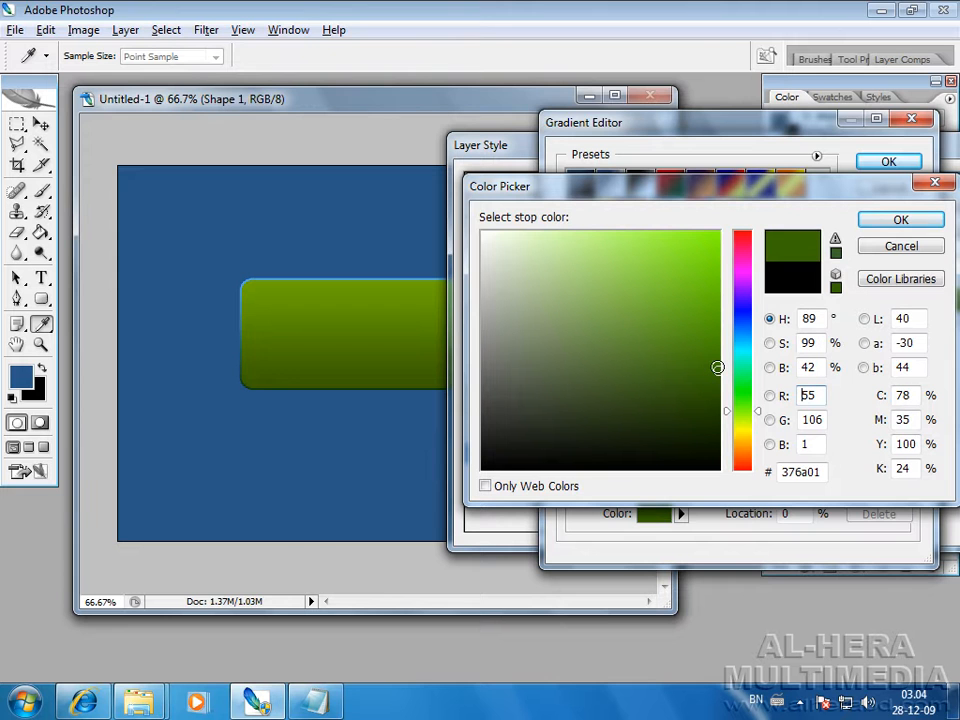
pyautogui.click(868, 224)
# Change the stroke gradient's white stop at location 100% to bright lime green #a8ff00
pyautogui.doubleClick(905, 433)
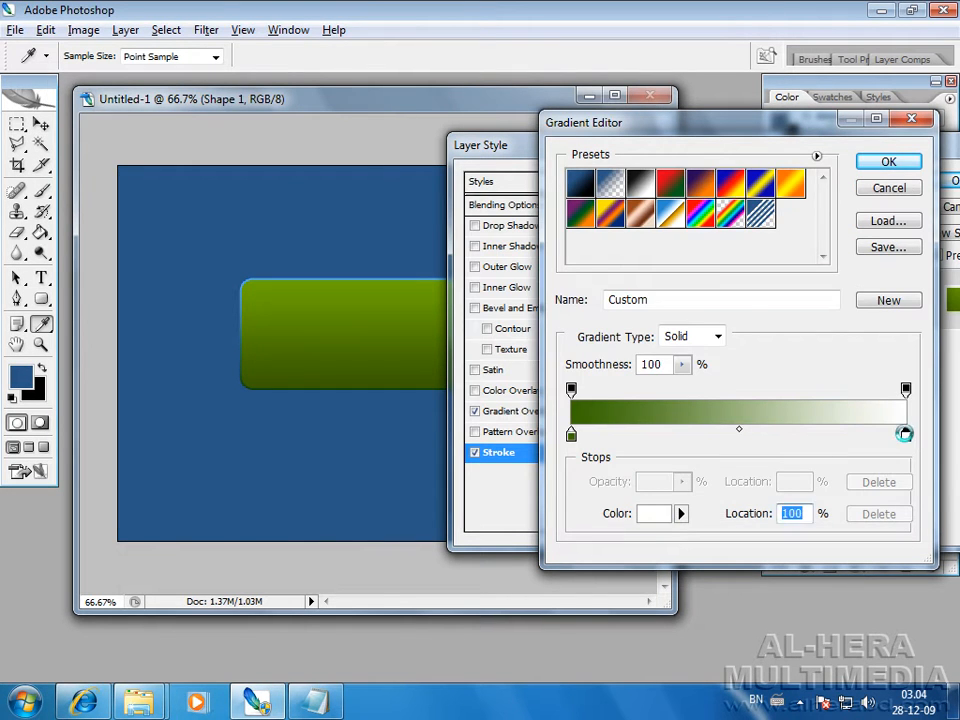
pyautogui.moveTo(745, 413); pyautogui.dragTo(748, 420)
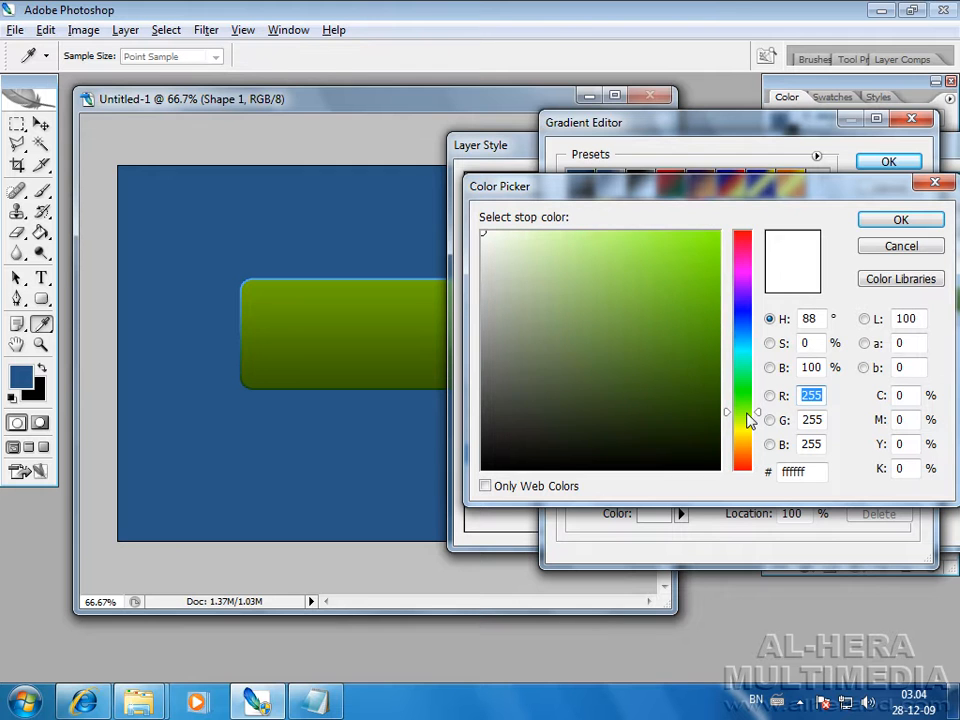
pyautogui.click(717, 233)
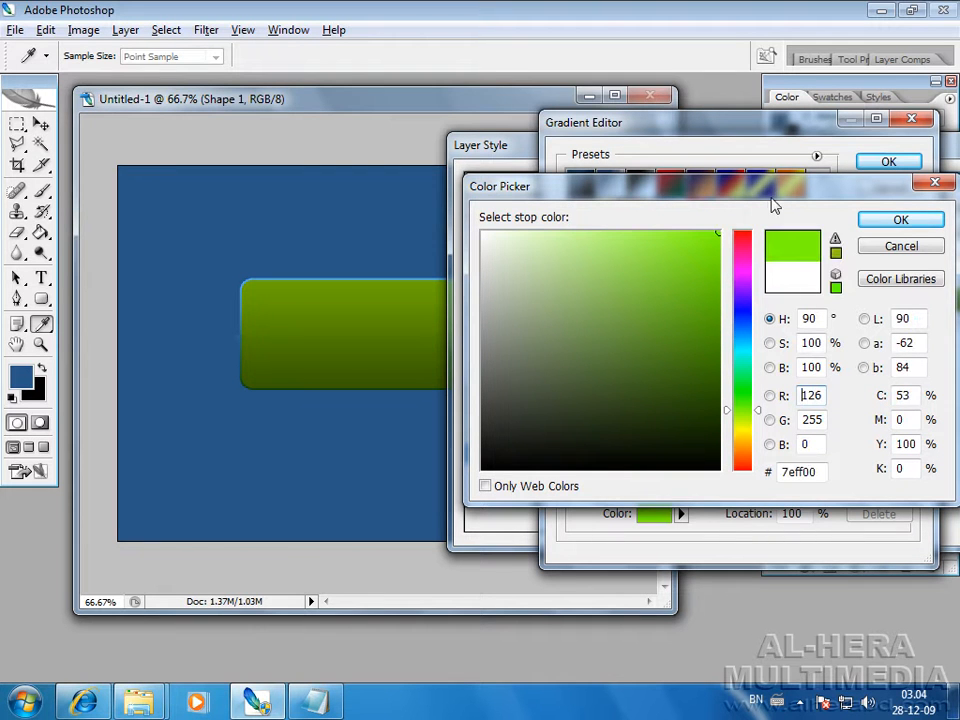
pyautogui.moveTo(763, 416); pyautogui.dragTo(762, 423)
pyautogui.click(717, 264)
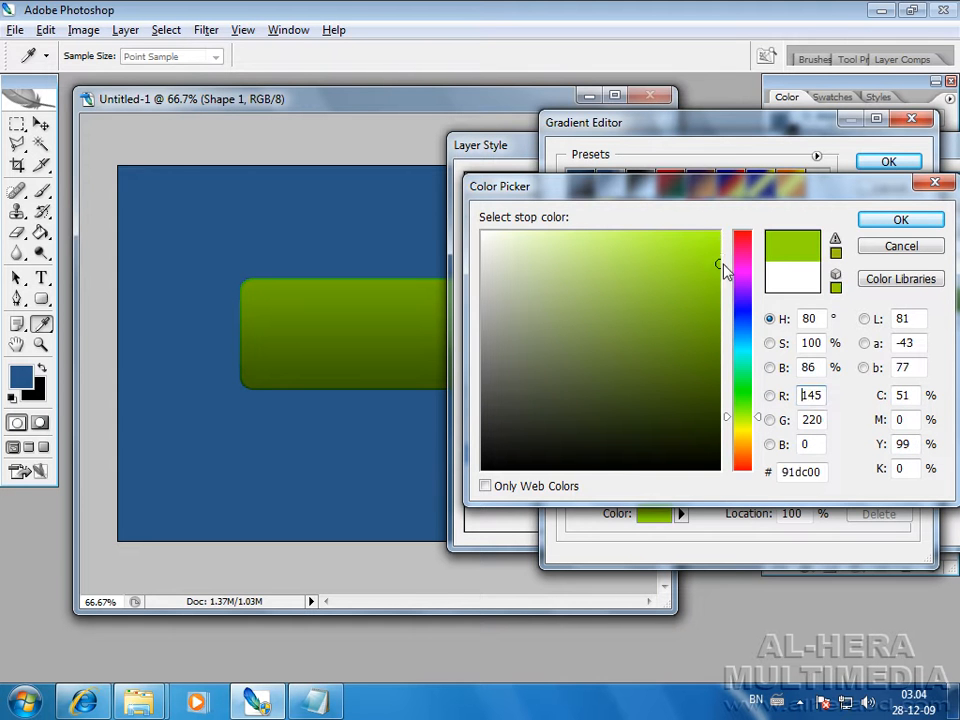
pyautogui.moveTo(724, 264); pyautogui.dragTo(748, 221)
pyautogui.click(868, 221)
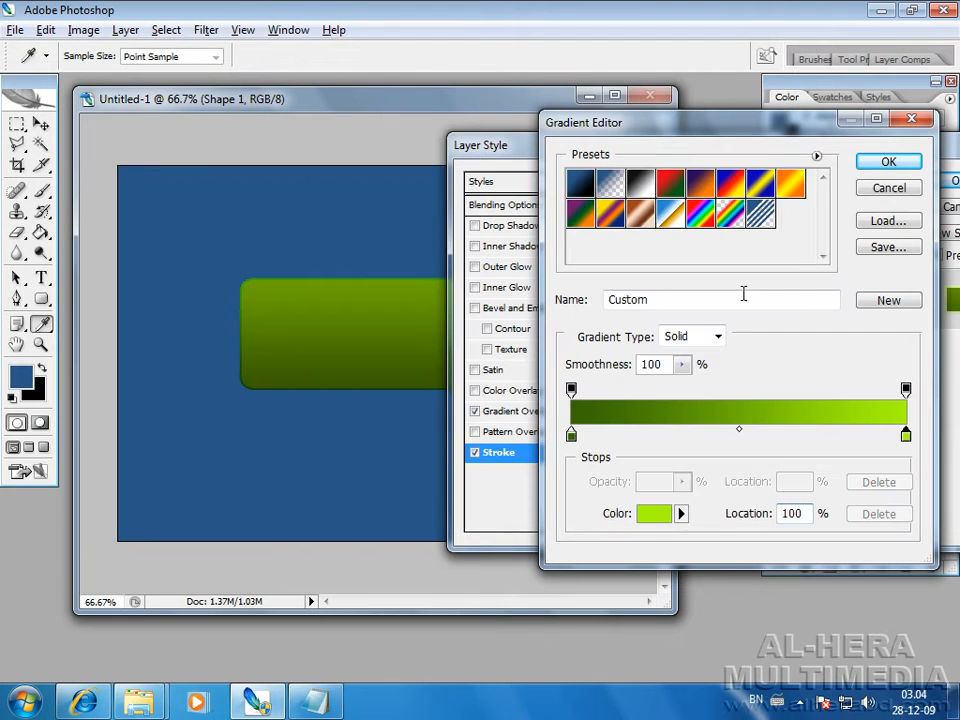
# Accept the stroke gradient and set the stroke's blend mode to Normal
pyautogui.click(882, 165)
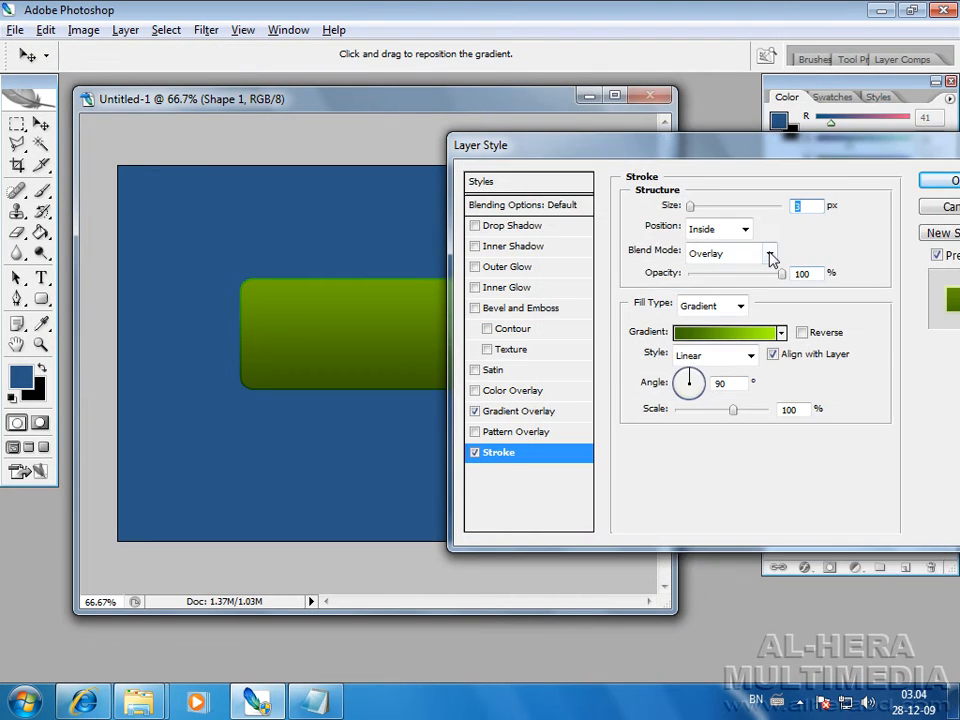
pyautogui.click(771, 258)
pyautogui.click(730, 272)
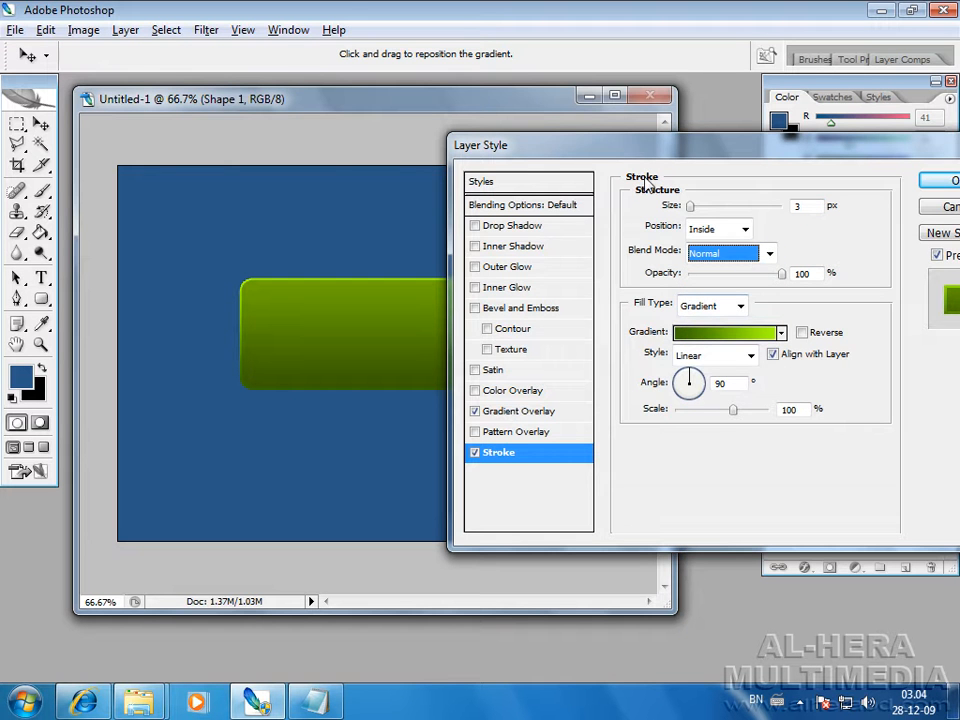
# Darken the stroke gradient's dark green stop at location 0% to #2b5300
pyautogui.click(725, 332)
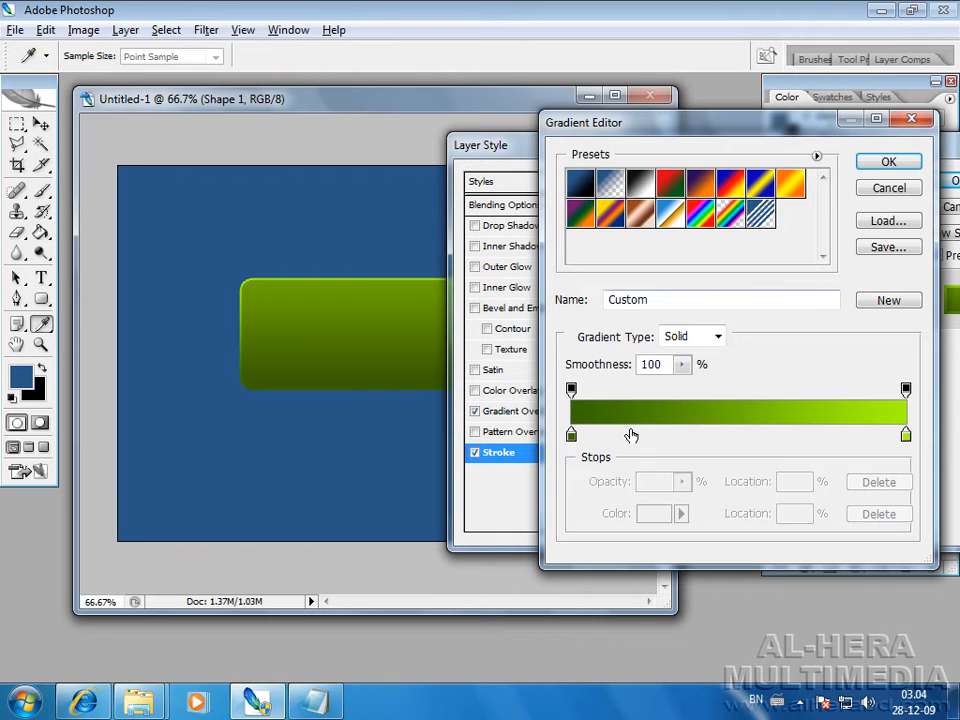
pyautogui.click(572, 436)
pyautogui.doubleClick(572, 436)
pyautogui.click(719, 383)
pyautogui.moveTo(725, 390)
pyautogui.mouseDown()
pyautogui.moveTo(725, 403)
pyautogui.moveTo(725, 391)
pyautogui.mouseUp()
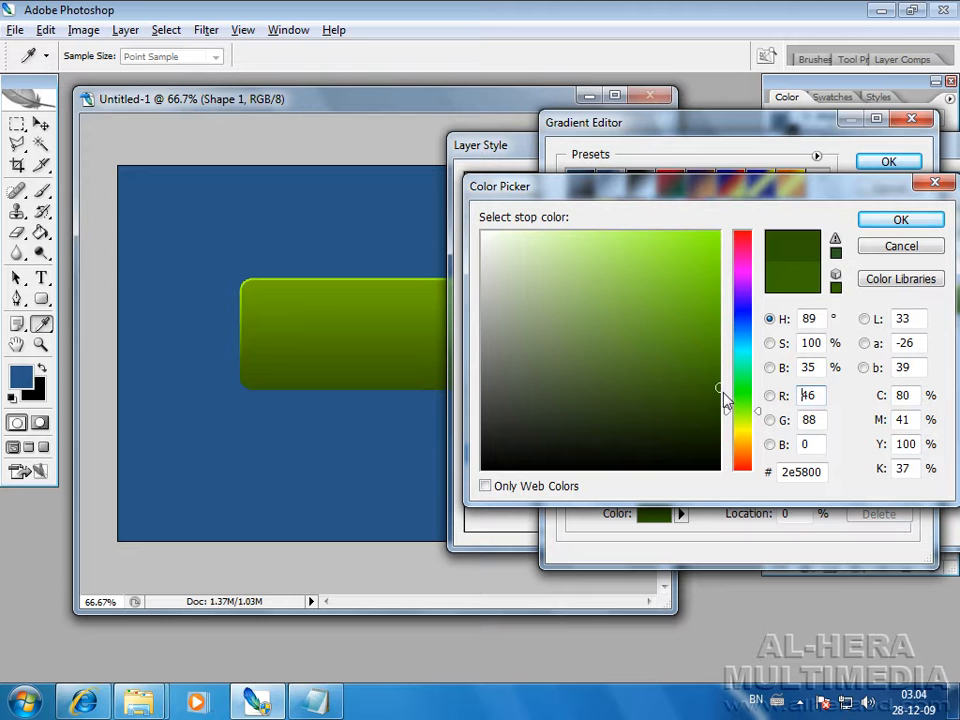
pyautogui.click(720, 393)
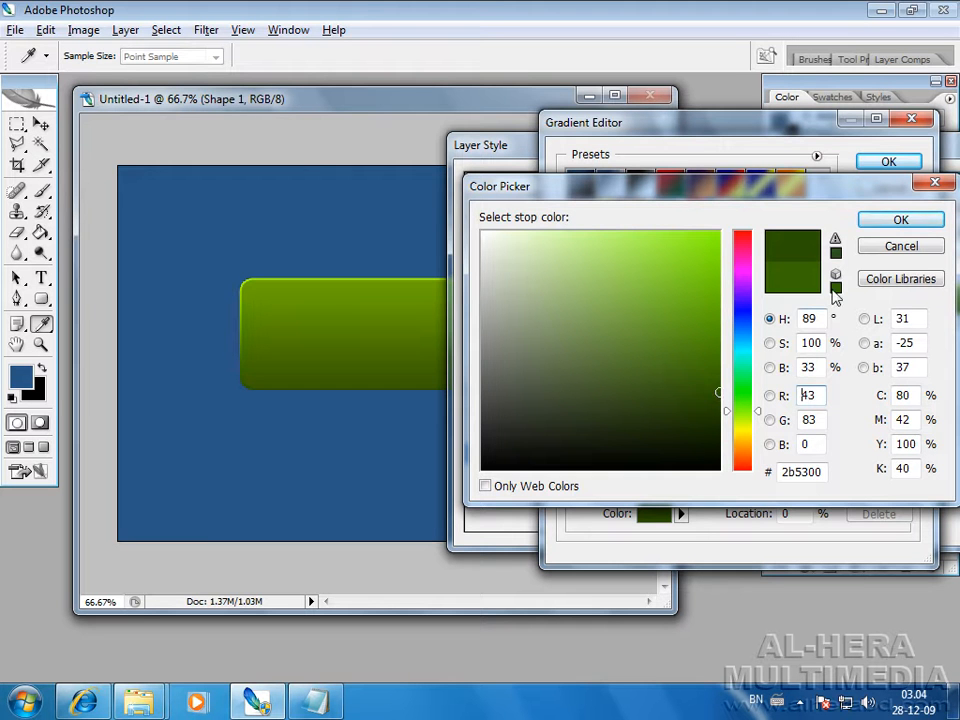
pyautogui.click(897, 221)
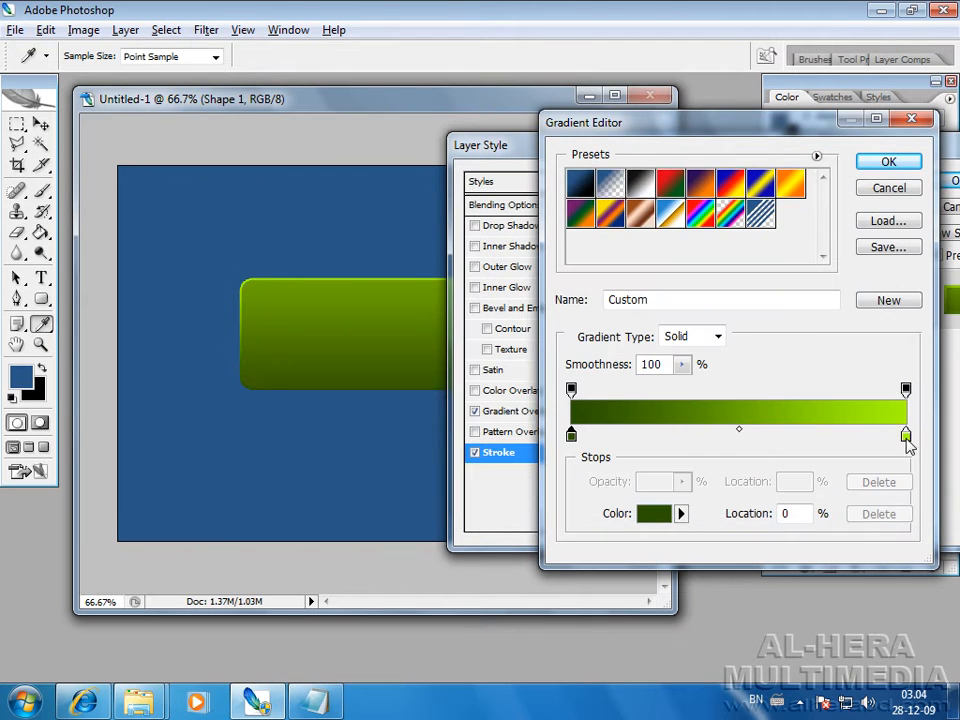
# Darken the stroke gradient's lime stop at location 100% to #8ed700 and accept the gradient
pyautogui.doubleClick(904, 435)
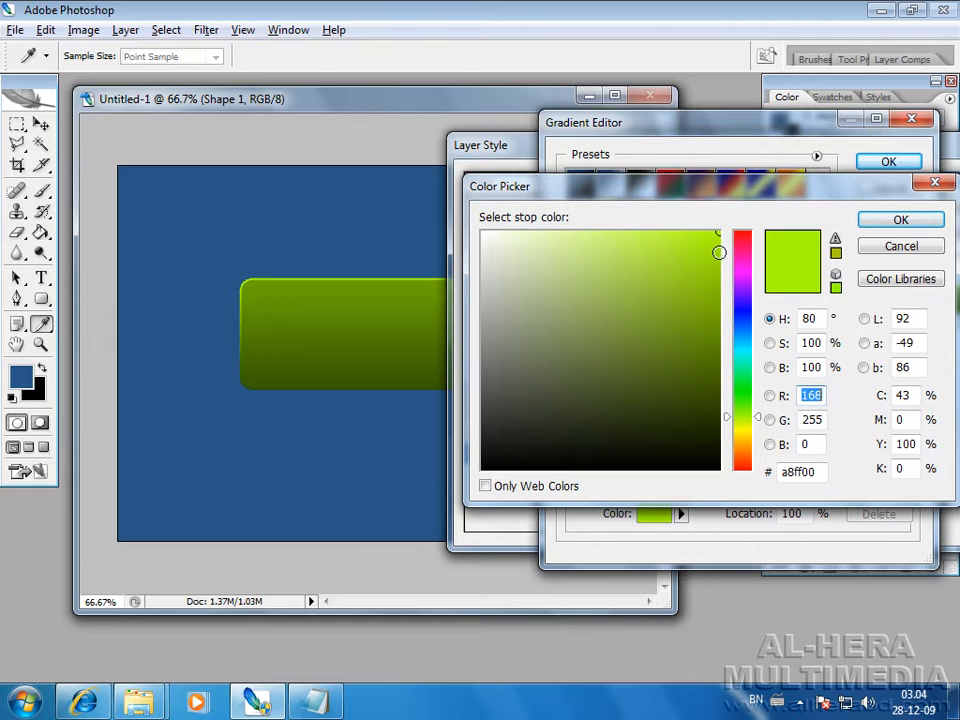
pyautogui.click(717, 253)
pyautogui.click(720, 268)
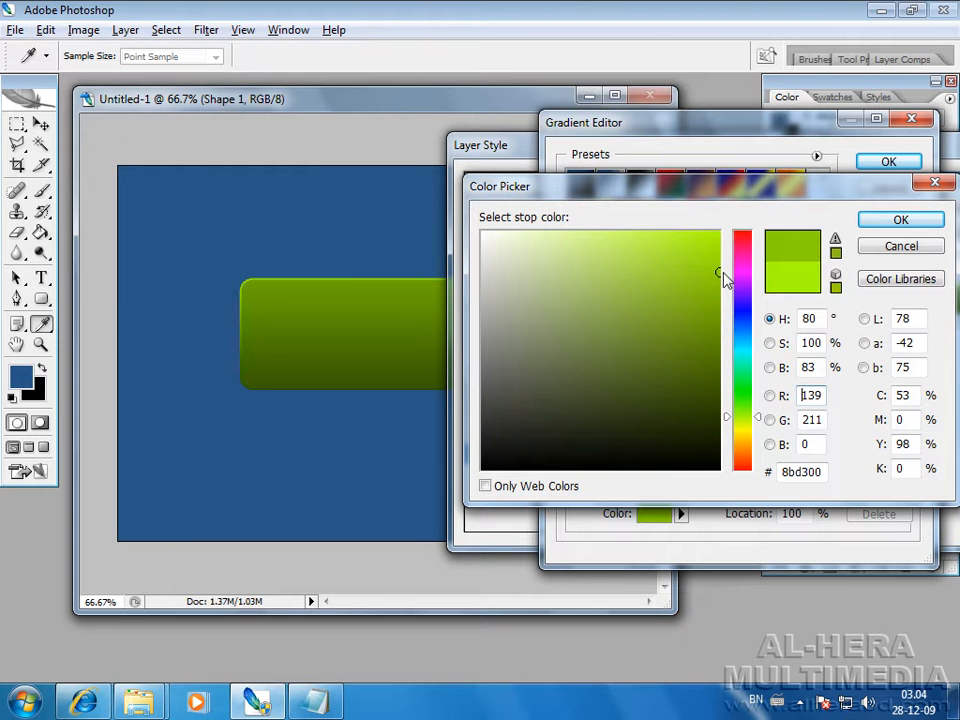
pyautogui.click(719, 267)
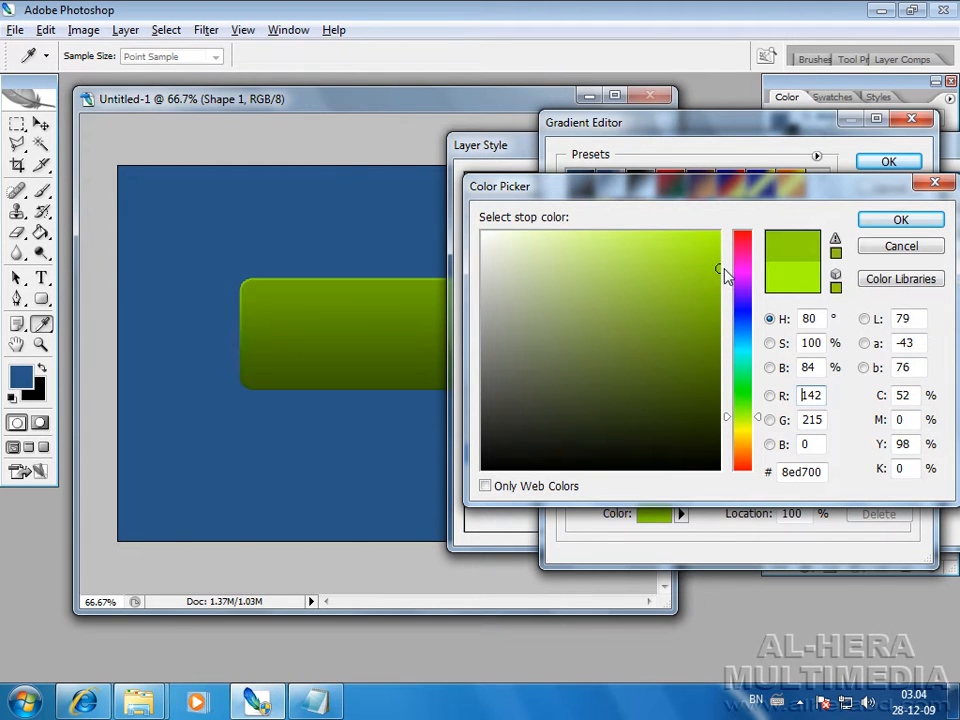
pyautogui.click(901, 222)
pyautogui.click(885, 162)
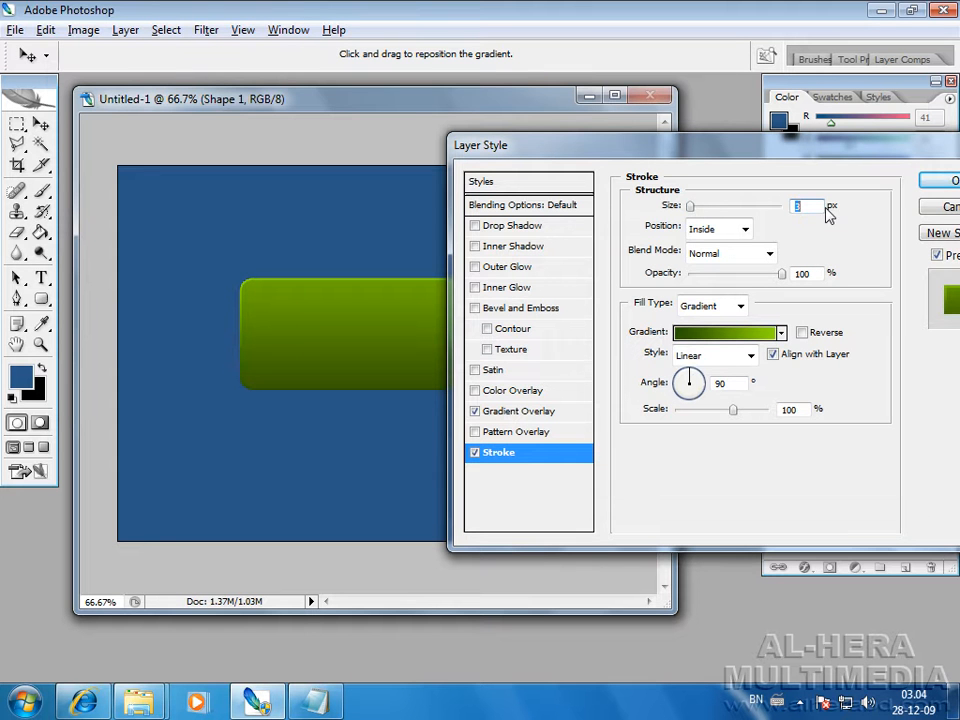
# Set the stroke size to 3 px and apply the layer styles to the rectangle
pyautogui.doubleClick(791, 207)
pyautogui.write('42')
pyautogui.press('BackSpace')
pyautogui.write('3')
pyautogui.moveTo(735, 146); pyautogui.dragTo(703, 38)
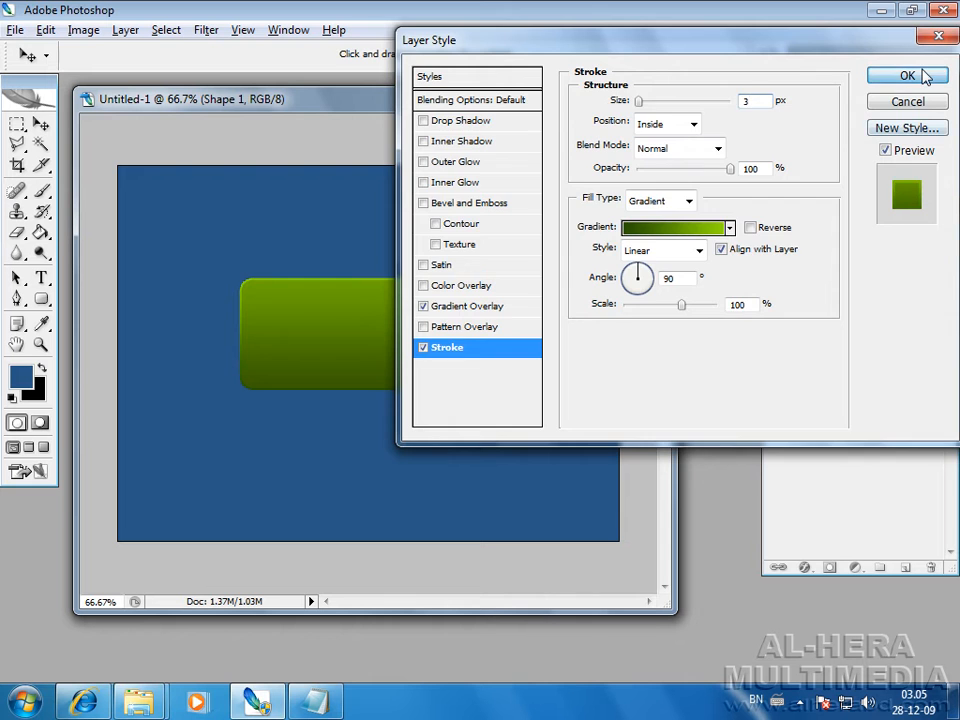
pyautogui.click(930, 80)
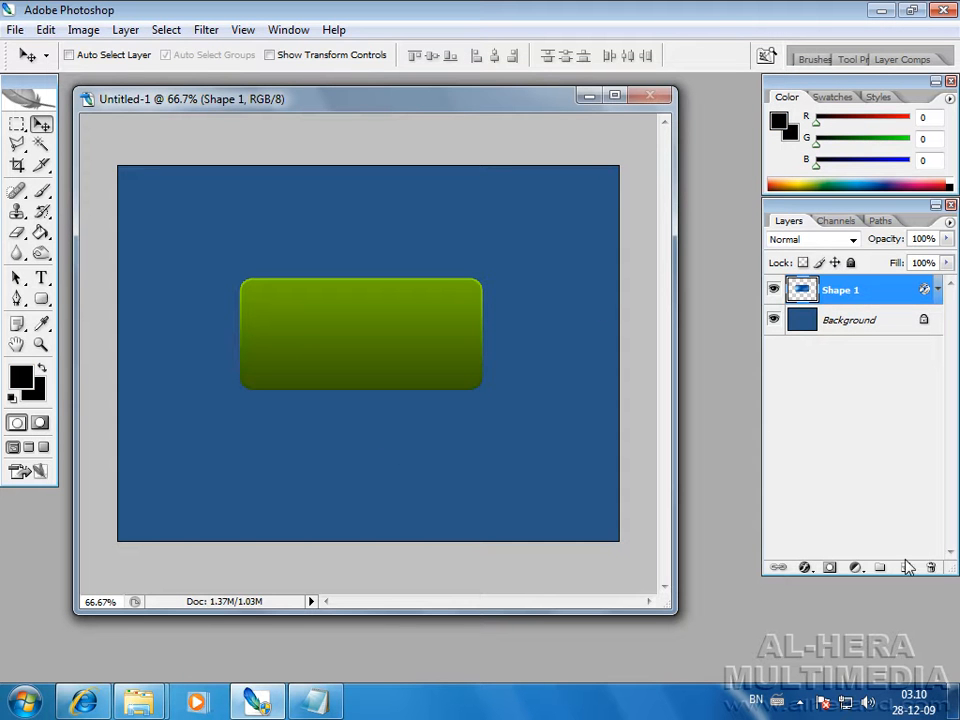
# Add a new empty layer above Shape 1 and merge the two into one layer
pyautogui.click(905, 567)
pyautogui.keyDown('shift'); pyautogui.click(831, 321); pyautogui.keyUp('shift')
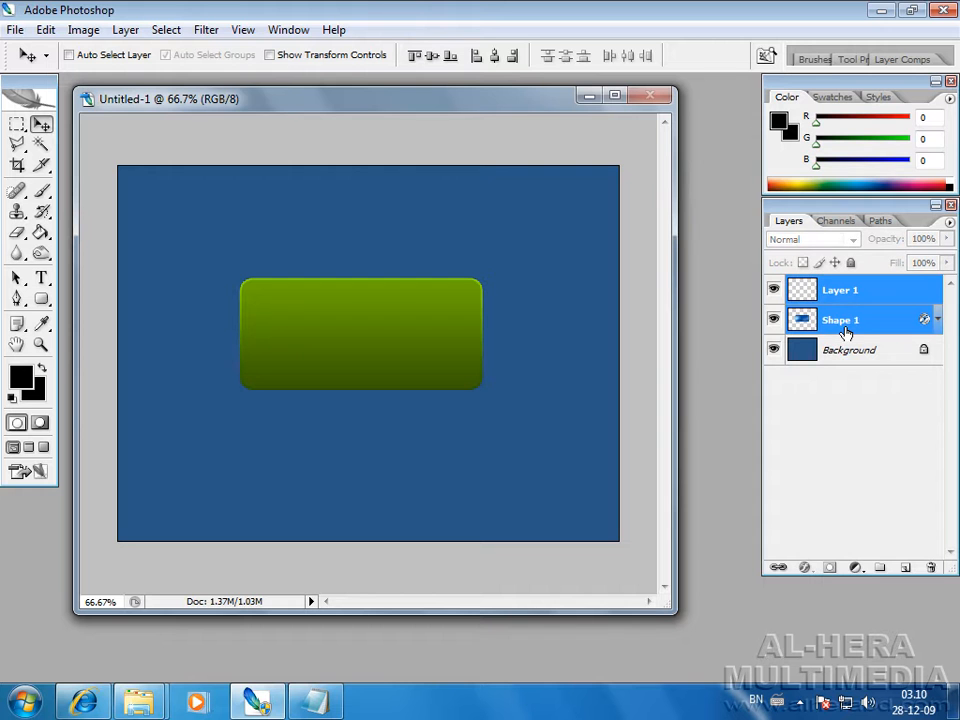
pyautogui.hotkey('ctrl', 'e')
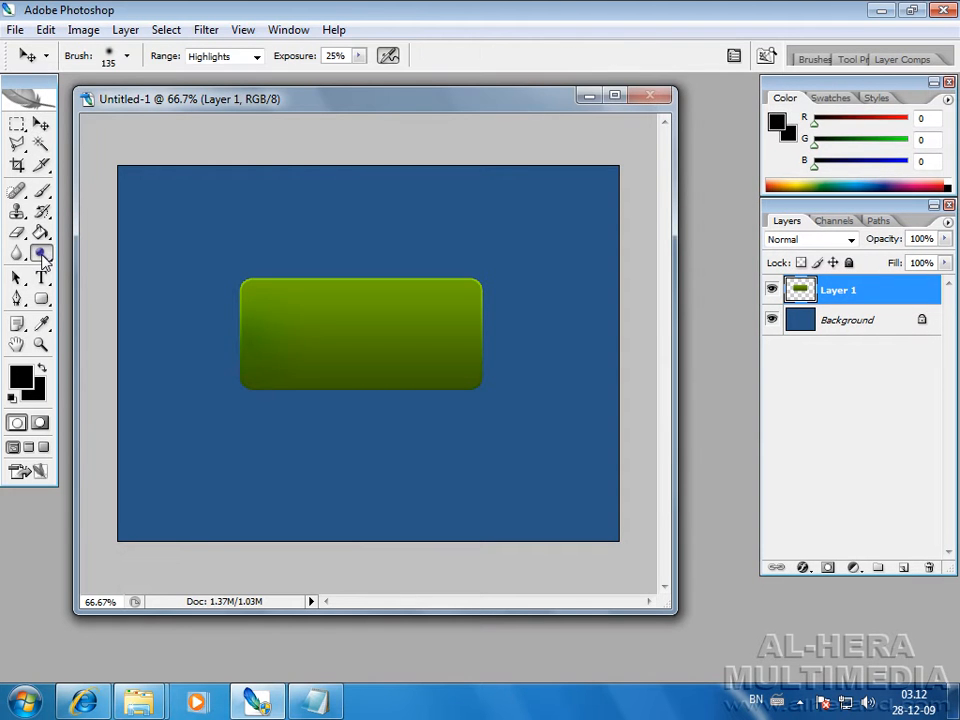
# Darken the left and right ends of the green rectangle using the Burn tool with a 200 px brush
pyautogui.click(40, 252)
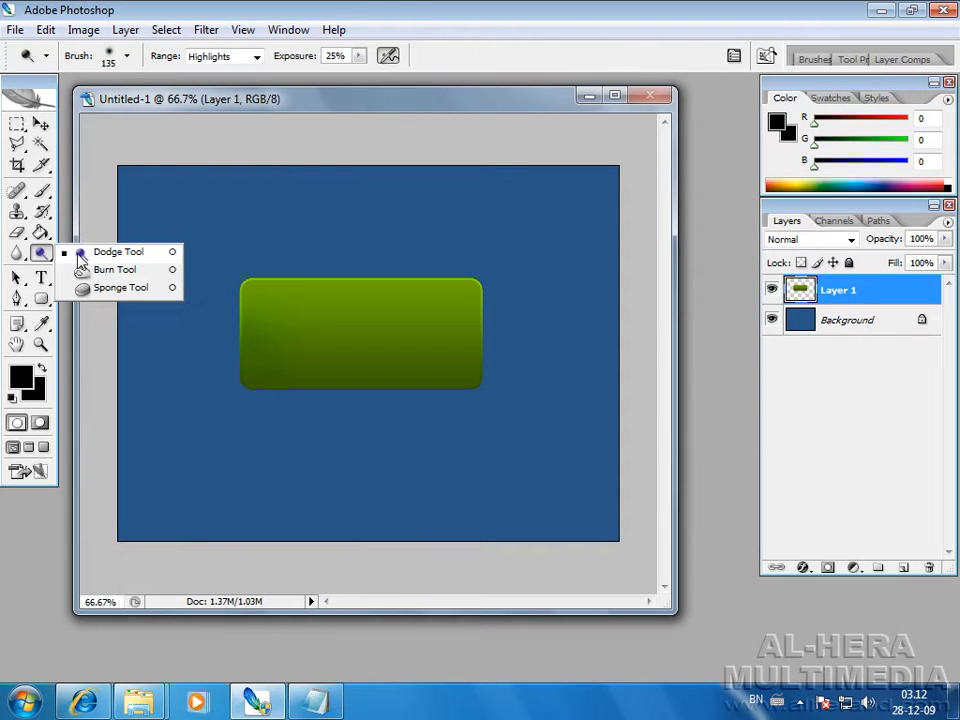
pyautogui.click(110, 271)
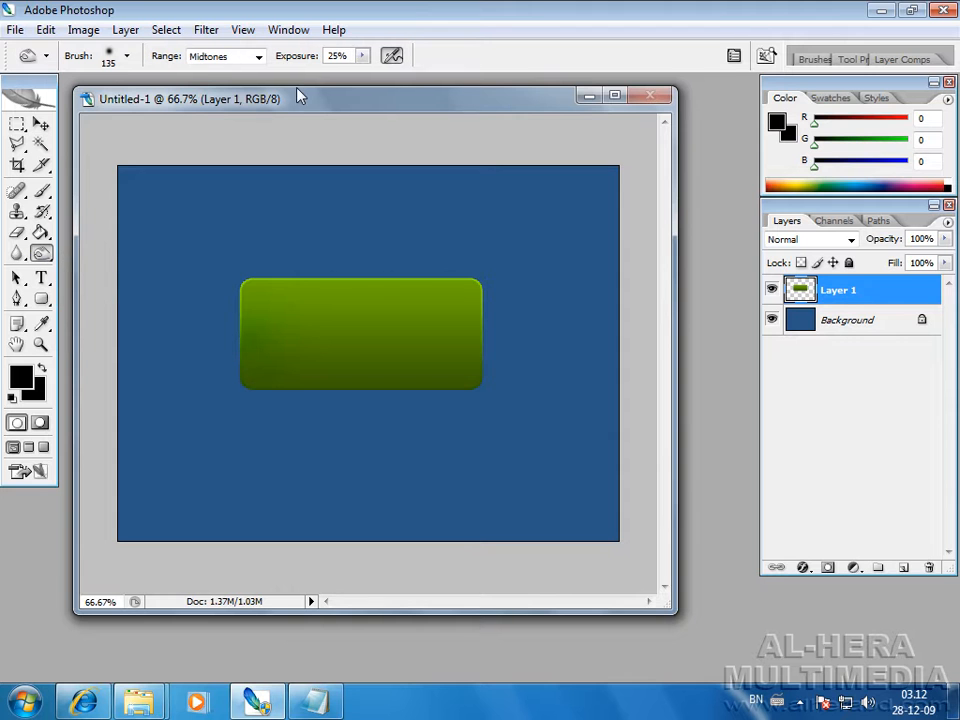
pyautogui.click(126, 57)
pyautogui.moveTo(139, 107); pyautogui.dragTo(163, 106)
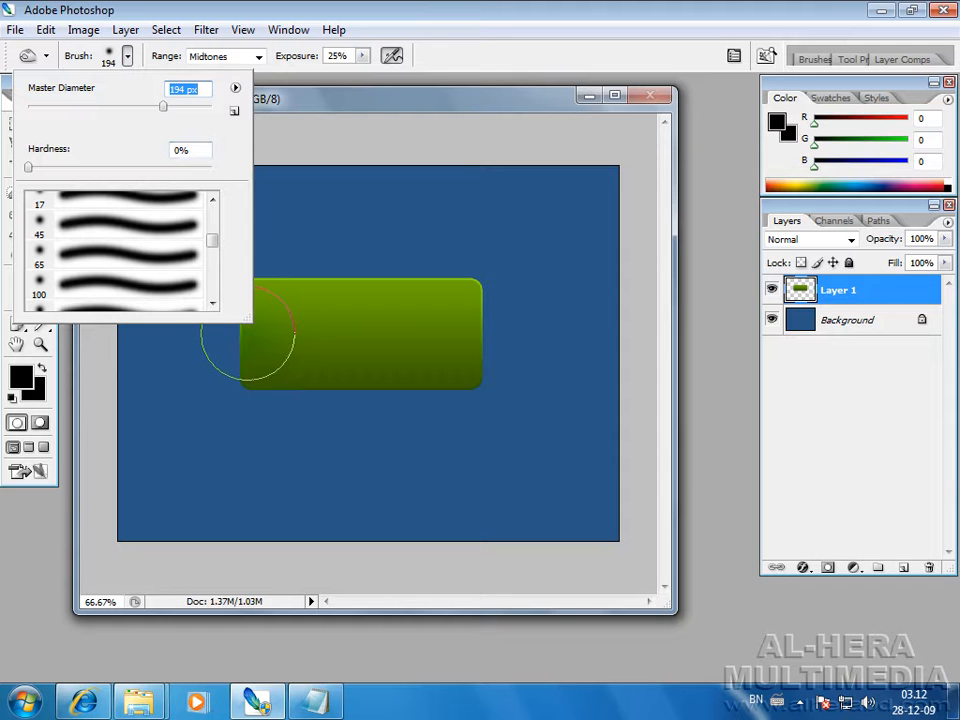
pyautogui.moveTo(164, 107); pyautogui.dragTo(169, 110)
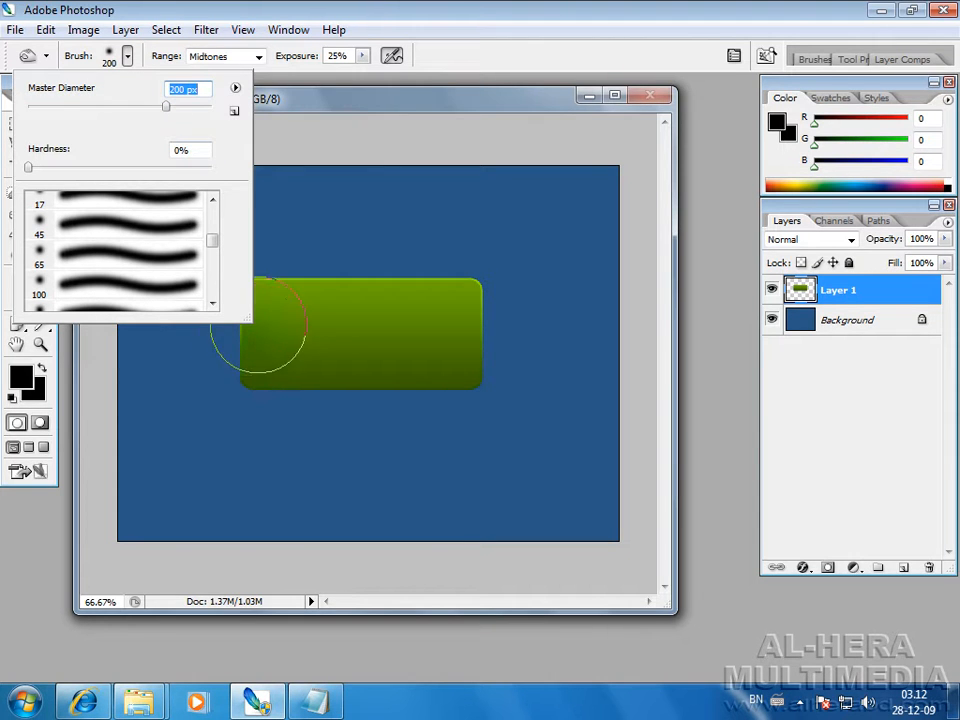
pyautogui.press('Return')
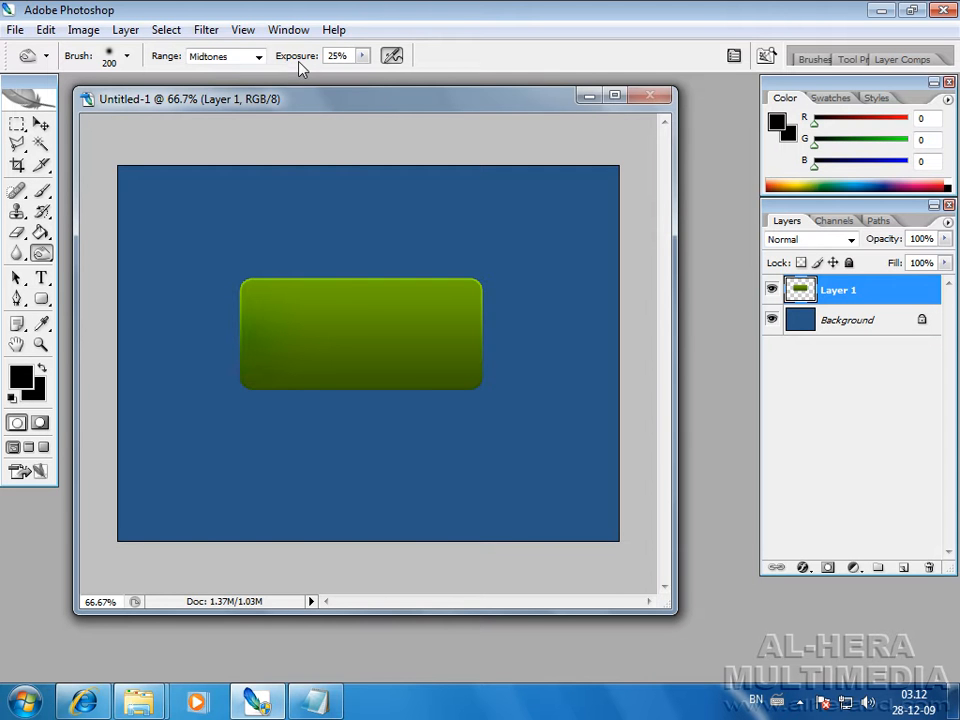
pyautogui.moveTo(251, 333)
pyautogui.mouseDown()
pyautogui.moveTo(249, 317)
pyautogui.moveTo(268, 336)
pyautogui.mouseUp()
pyautogui.moveTo(463, 328); pyautogui.dragTo(467, 336)
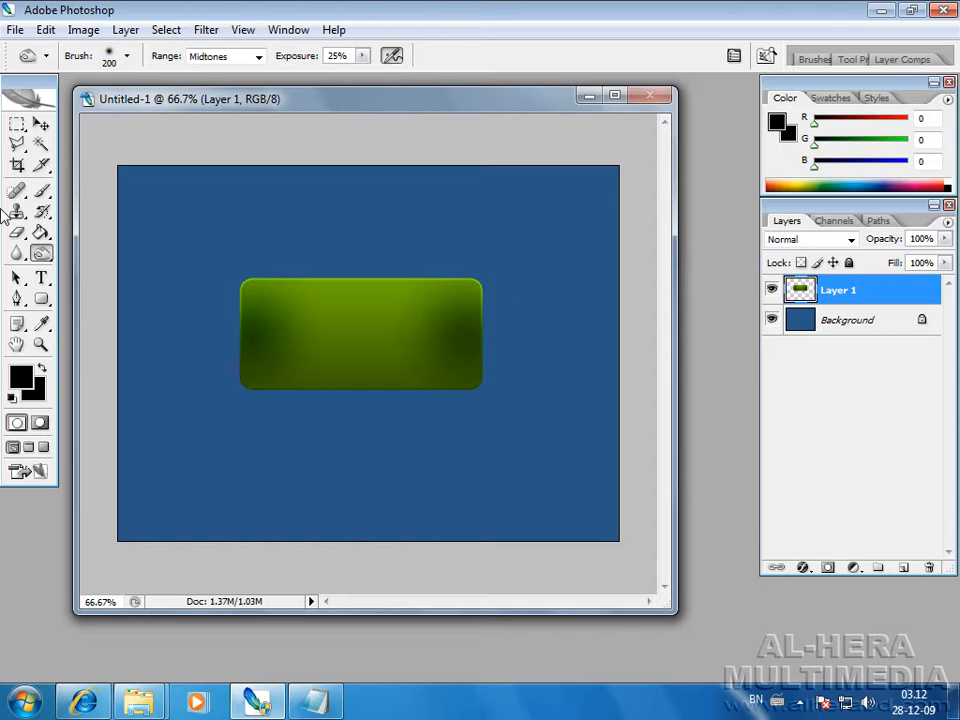
# Switch to the Move tool and load the green rectangle's outline on Layer 1 as a selection
pyautogui.click(41, 123)
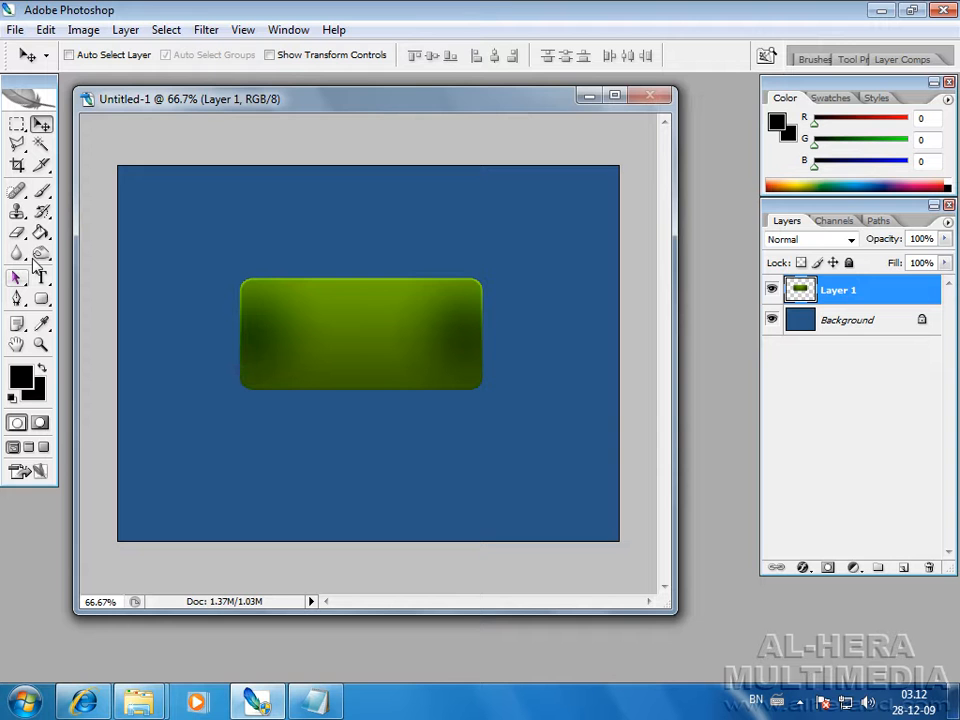
pyautogui.moveTo(454, 104); pyautogui.dragTo(456, 105)
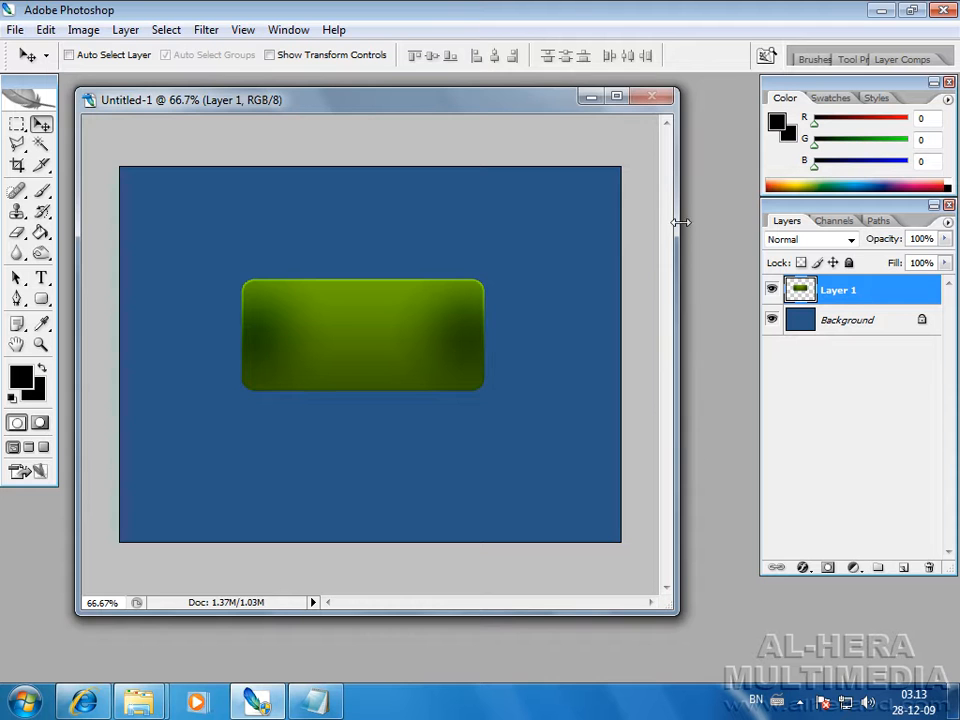
pyautogui.moveTo(551, 103); pyautogui.dragTo(545, 110)
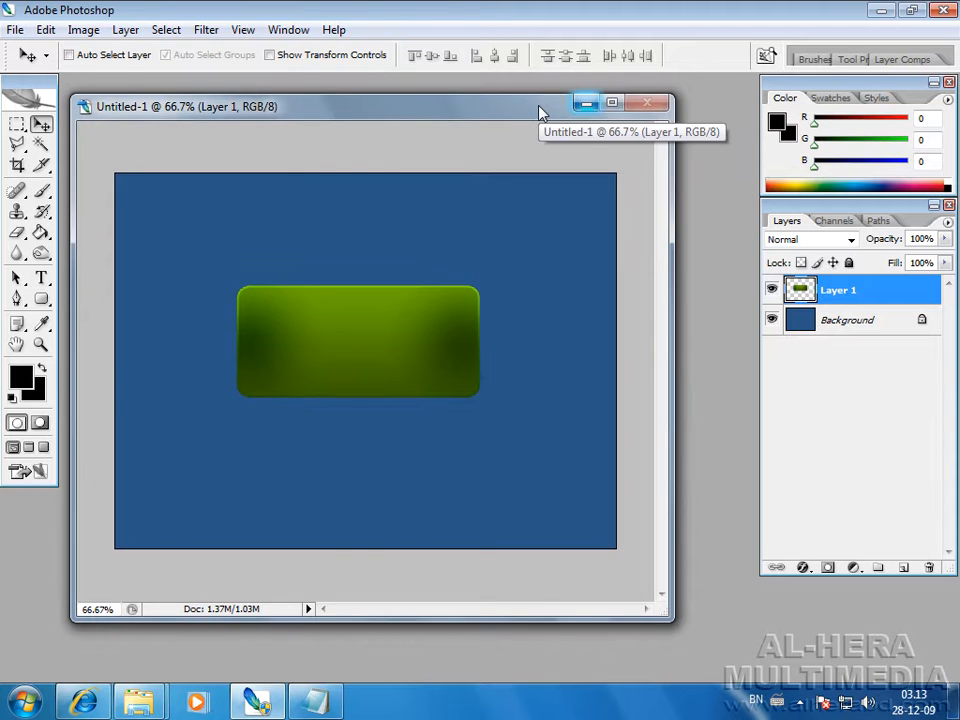
pyautogui.keyDown('ctrl'); pyautogui.click(801, 291); pyautogui.keyUp('ctrl')
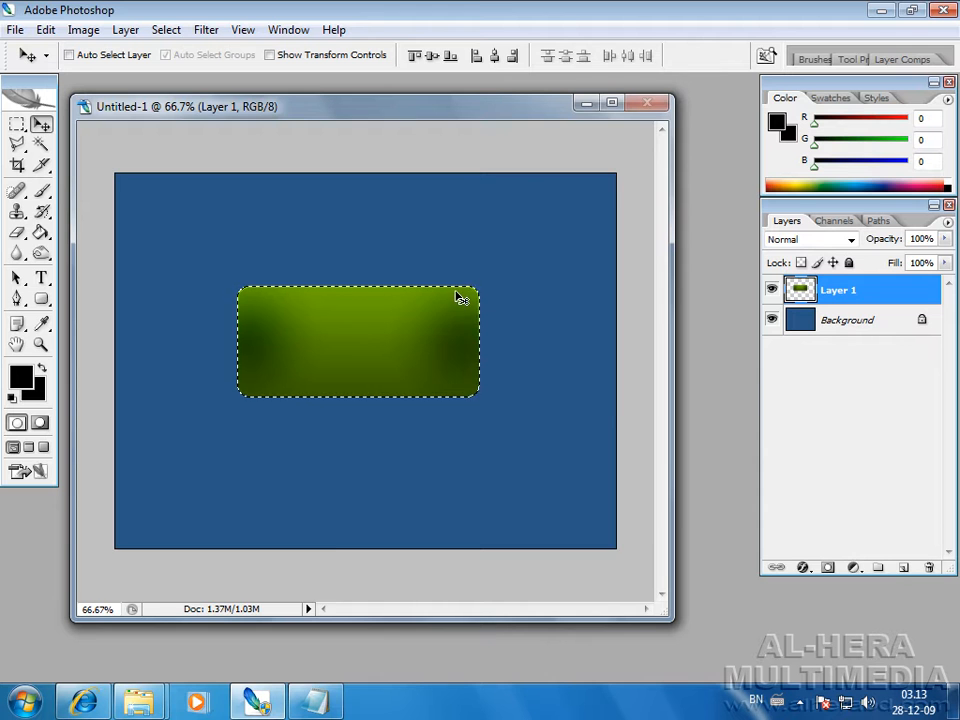
# Add a new layer above Layer 1, activate the Gradient tool and set the foreground color to white (ffffff)
pyautogui.hotkey('ctrl', '+')
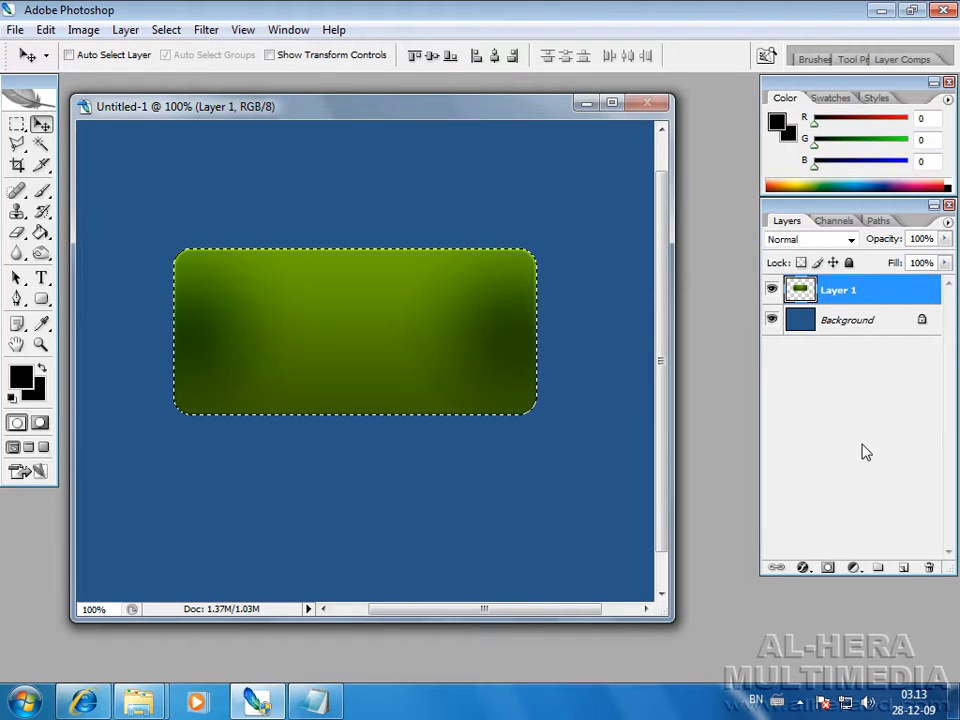
pyautogui.click(903, 567)
pyautogui.moveTo(41, 232); pyautogui.dragTo(98, 231)
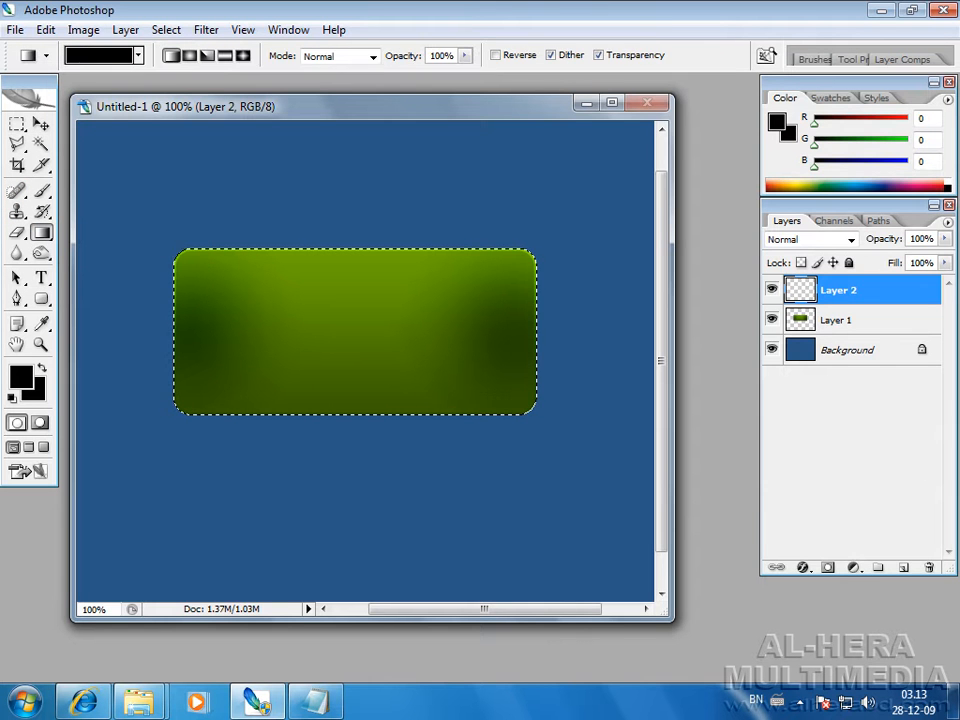
pyautogui.click(20, 376)
pyautogui.click(483, 233)
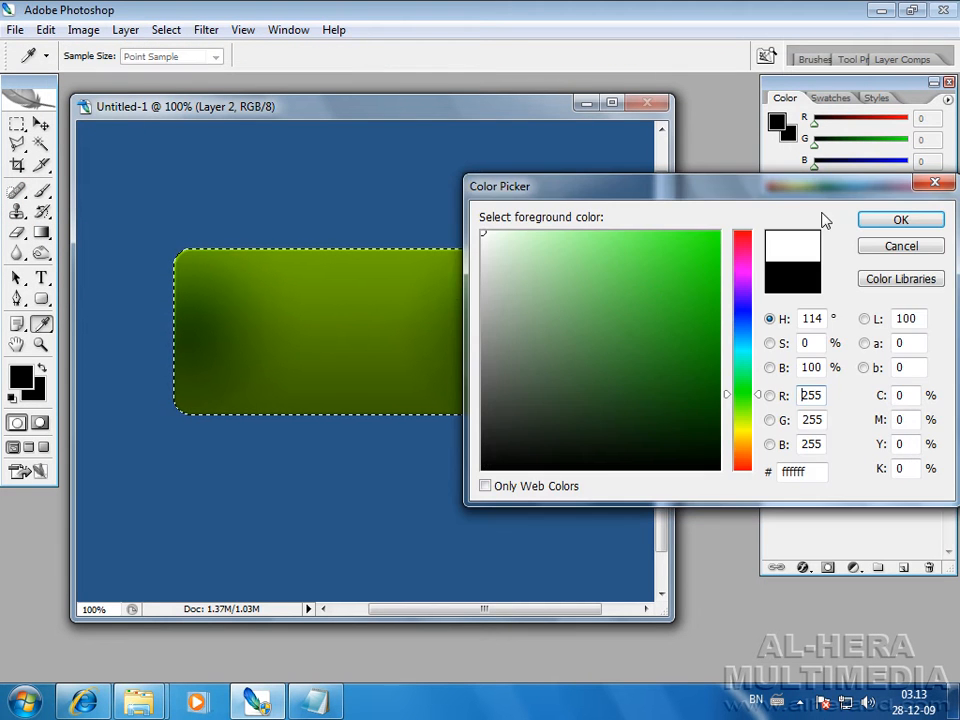
pyautogui.click(897, 217)
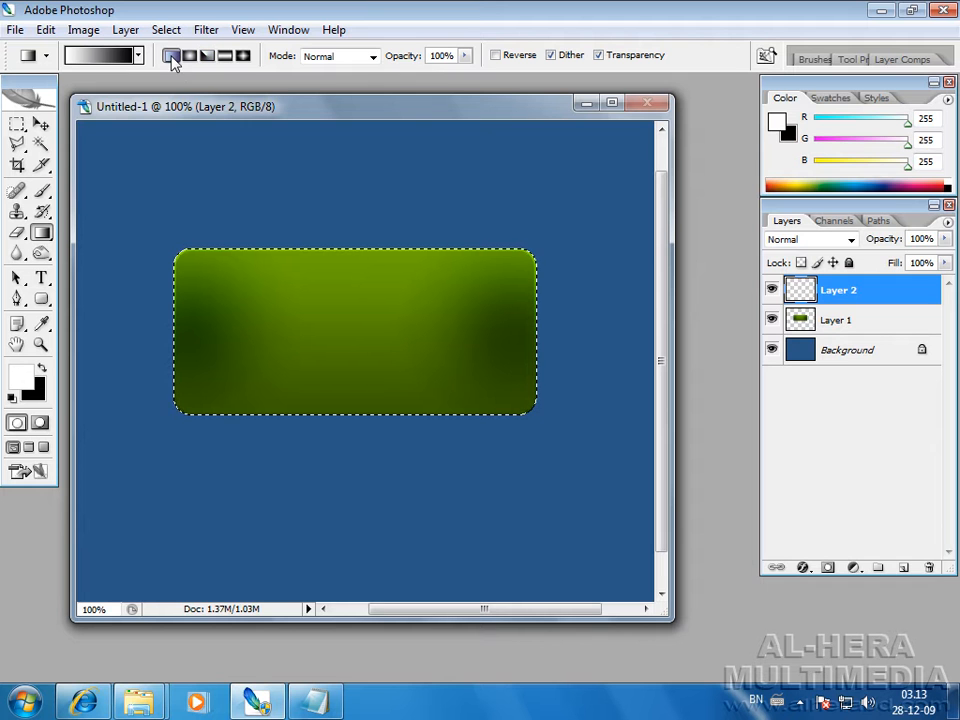
# Apply a linear white-to-transparent gradient at 100% opacity fading down from the selected rectangle's upper edge
pyautogui.click(139, 55)
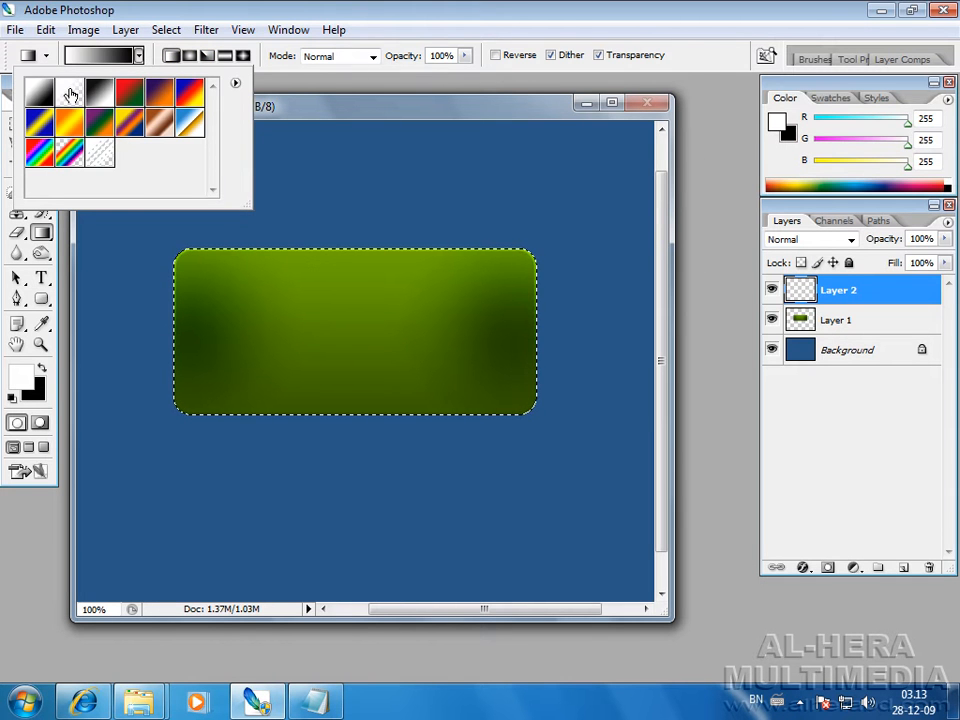
pyautogui.click(71, 93)
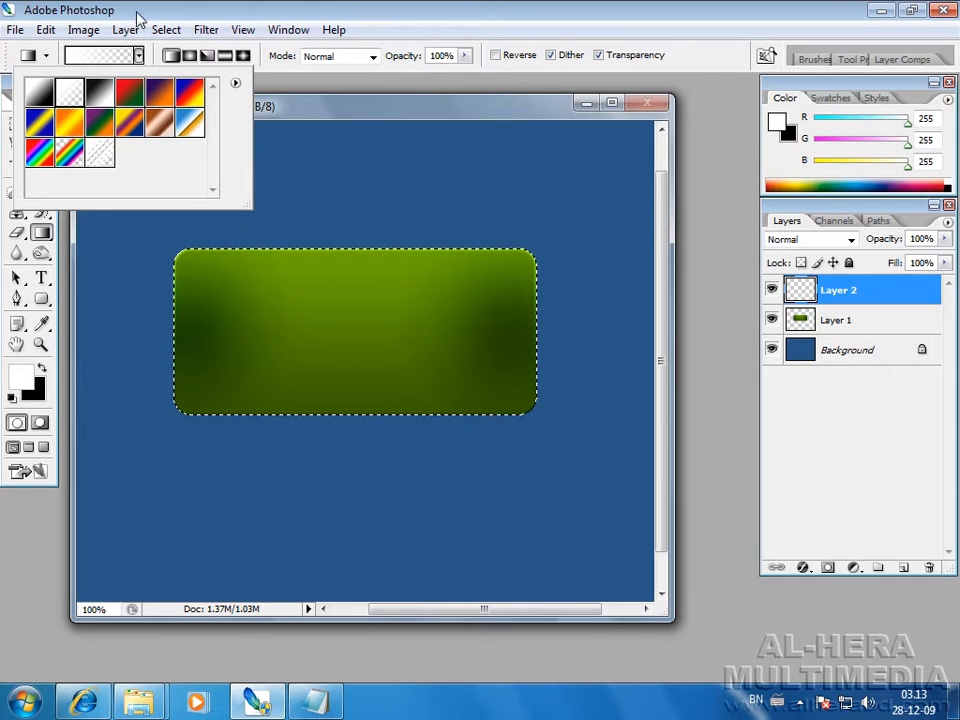
pyautogui.click(172, 40)
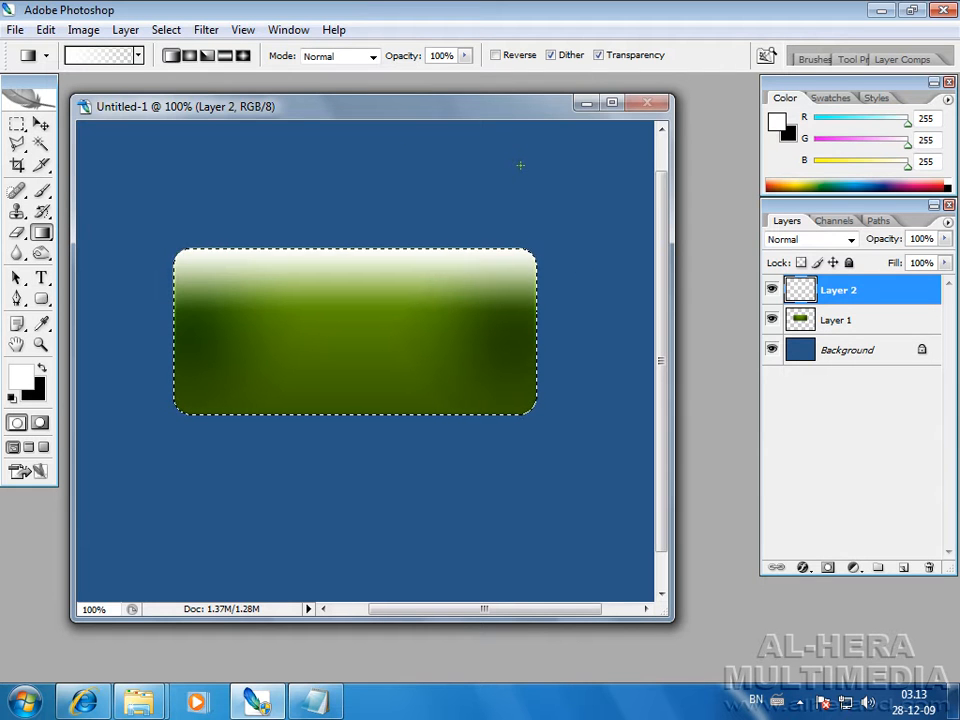
pyautogui.hotkey('ctrl', 'z')
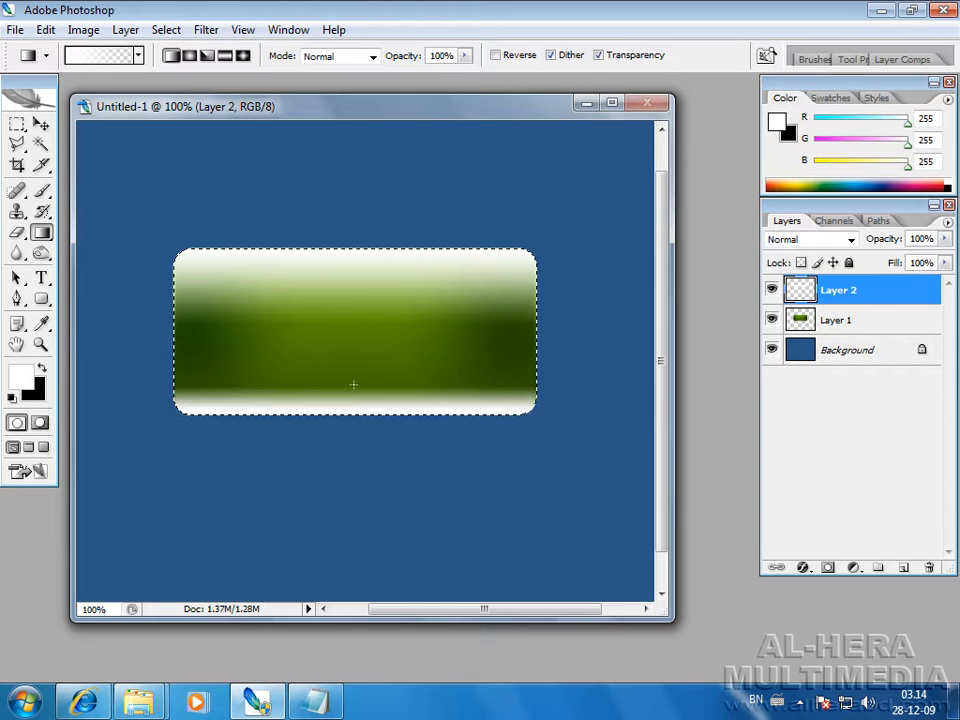
pyautogui.hotkey('ctrl', 'z')
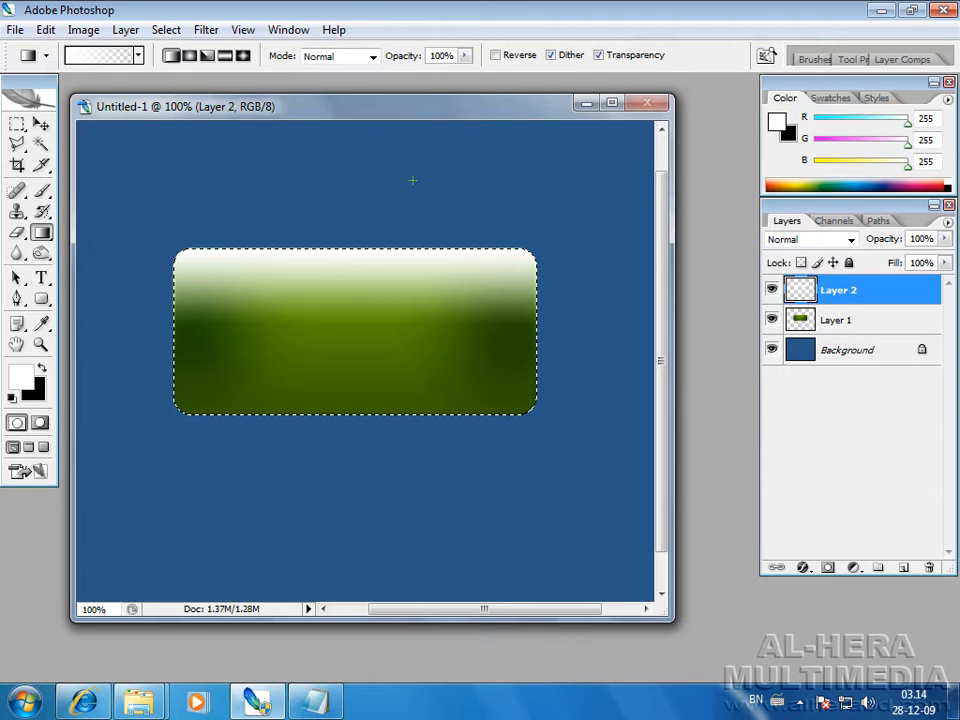
# Apply a white-to-transparent gradient at 62% opacity fading up from the rectangle's lower edge, and deselect
pyautogui.click(464, 55)
pyautogui.moveTo(461, 73); pyautogui.dragTo(431, 79)
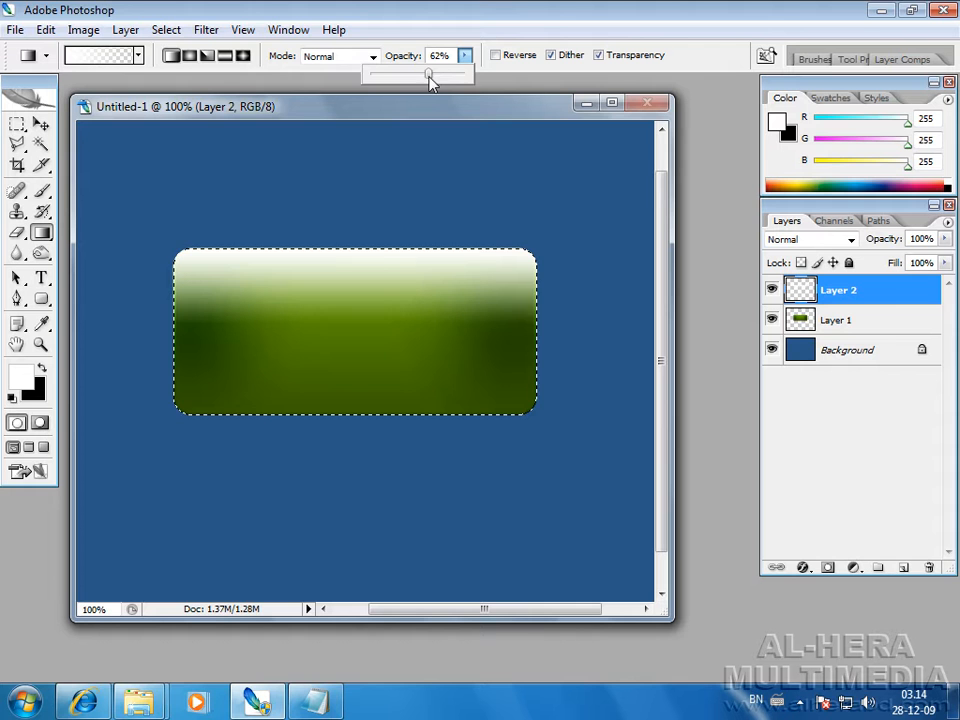
pyautogui.rightClick(441, 209)
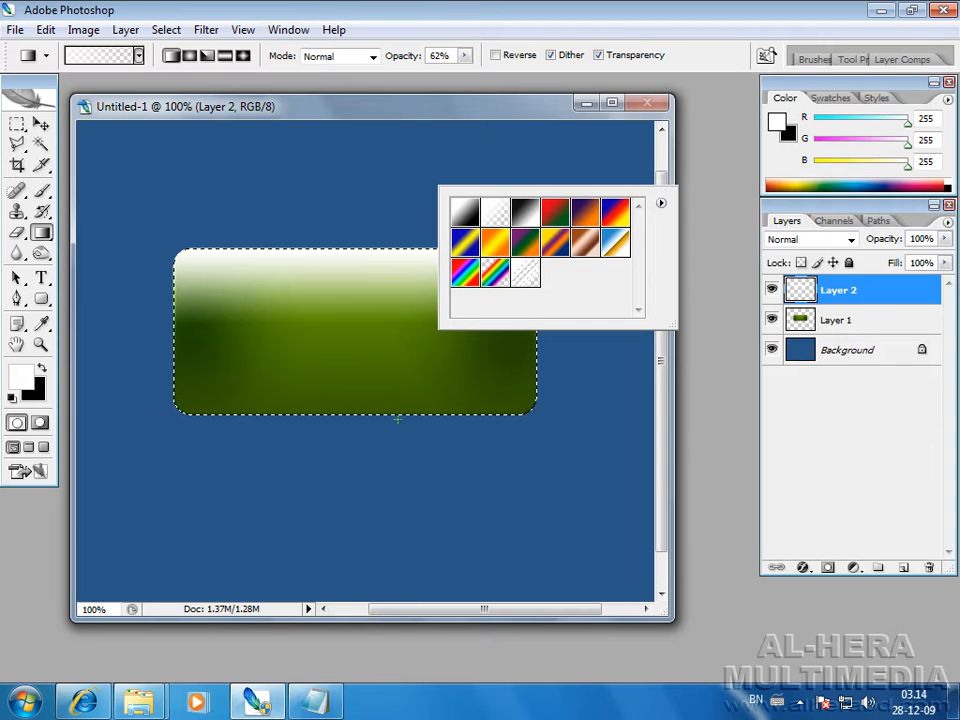
pyautogui.press('Escape')
pyautogui.moveTo(345, 411); pyautogui.dragTo(347, 386)
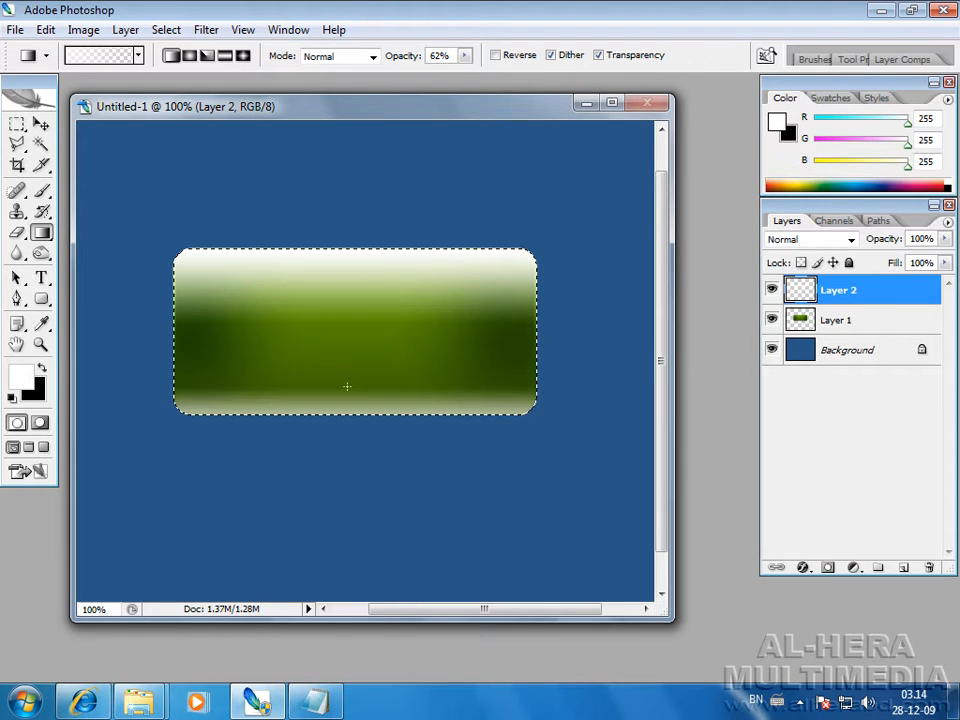
pyautogui.click(17, 123)
pyautogui.hotkey('ctrl', 'd')
pyautogui.press('v')
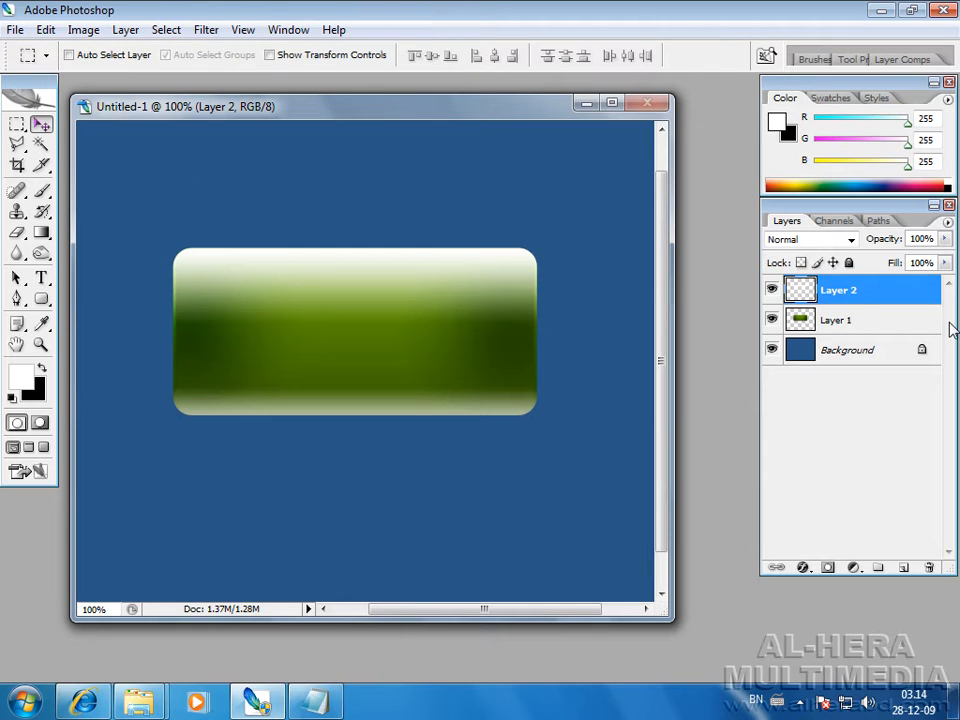
# Set Layer 2's blend mode to Overlay and its opacity to 60%
pyautogui.click(851, 240)
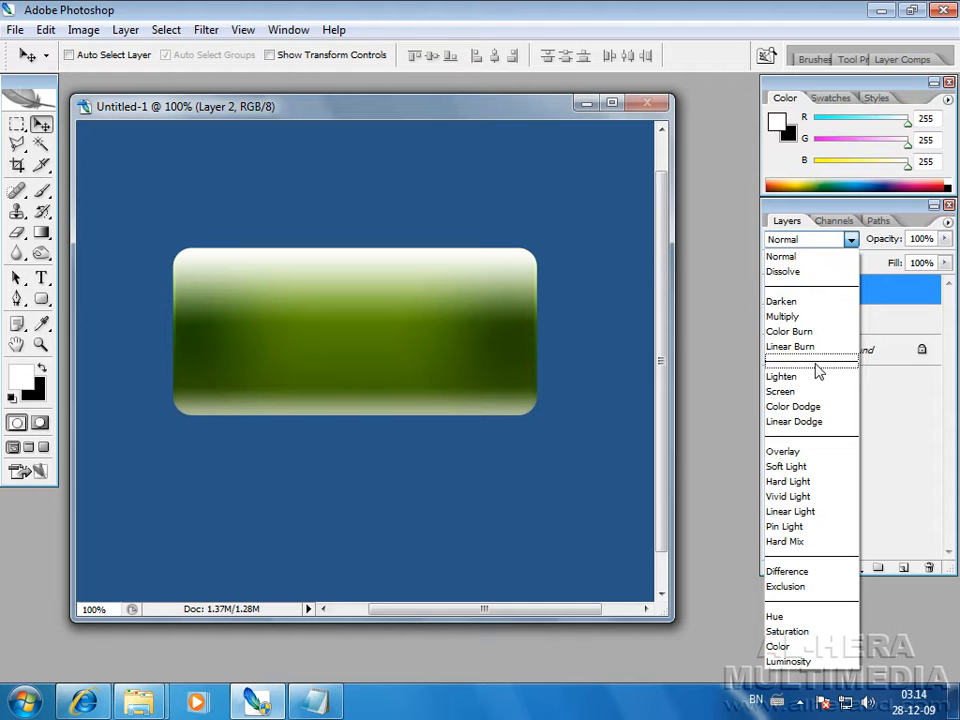
pyautogui.click(806, 452)
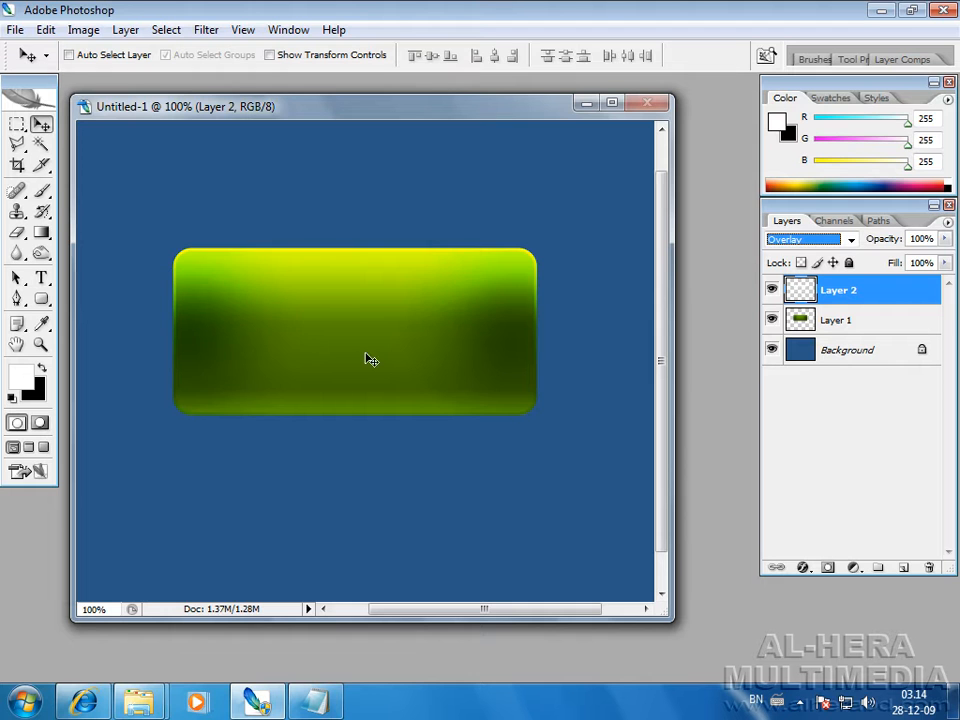
pyautogui.moveTo(360, 106); pyautogui.dragTo(356, 100)
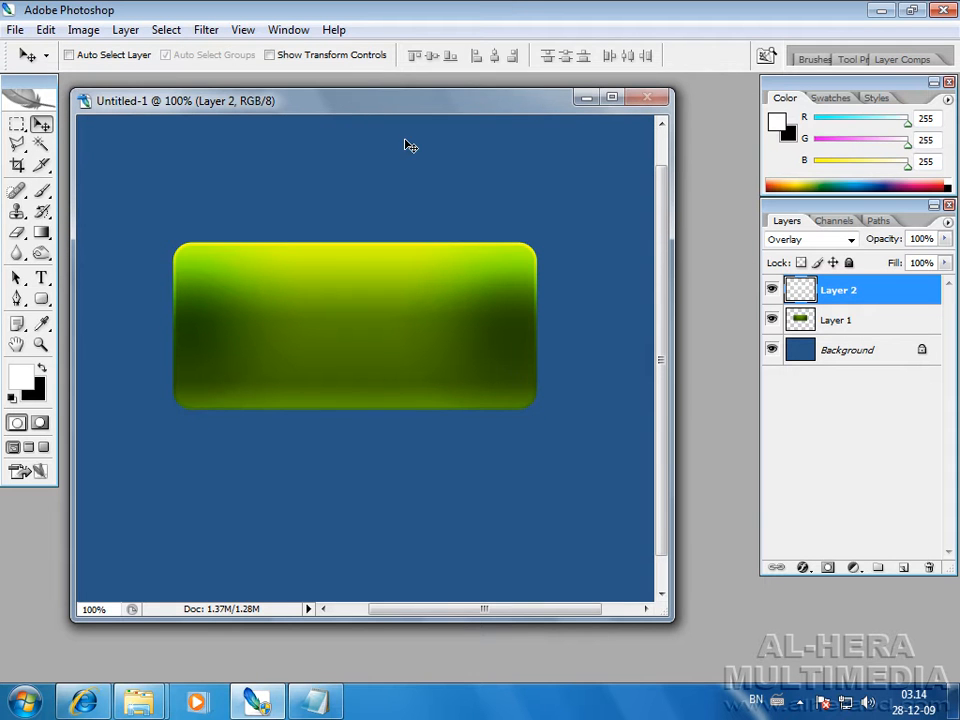
pyautogui.click(772, 290)
pyautogui.click(772, 290)
pyautogui.moveTo(944, 239); pyautogui.dragTo(907, 260)
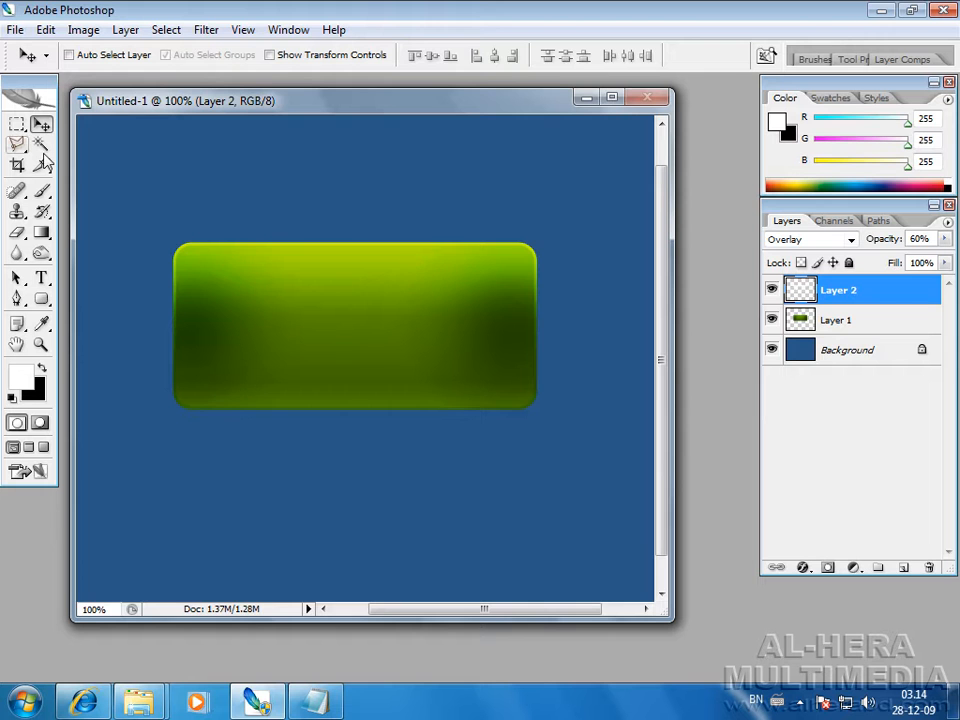
# Load Layer 1's rectangle outline as a selection and switch to the Elliptical Marquee tool
pyautogui.keyDown('ctrl'); pyautogui.click(802, 319); pyautogui.keyUp('ctrl')
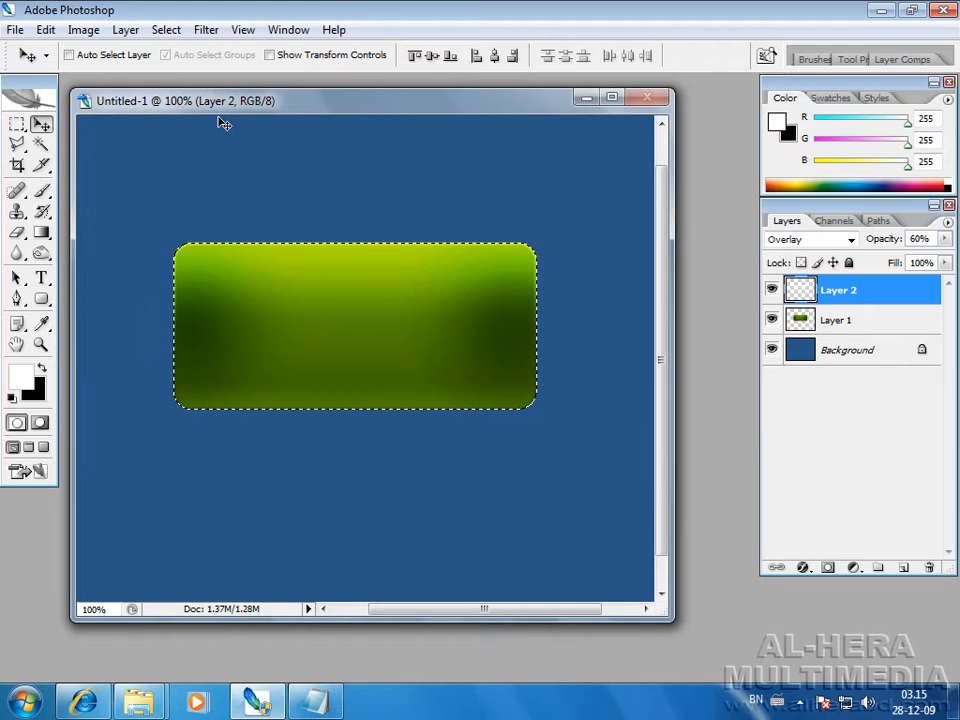
pyautogui.moveTo(347, 104); pyautogui.dragTo(344, 101)
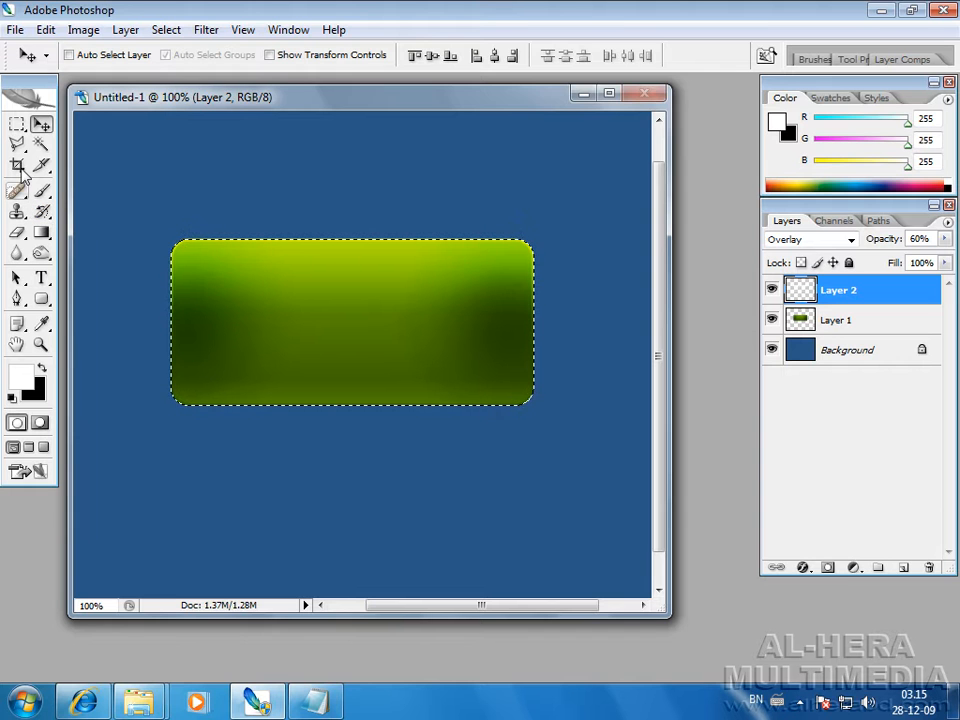
pyautogui.click(17, 124)
pyautogui.moveTo(17, 124); pyautogui.dragTo(114, 143)
pyautogui.press('alt')
pyautogui.moveTo(122, 537); pyautogui.dragTo(642, 283)
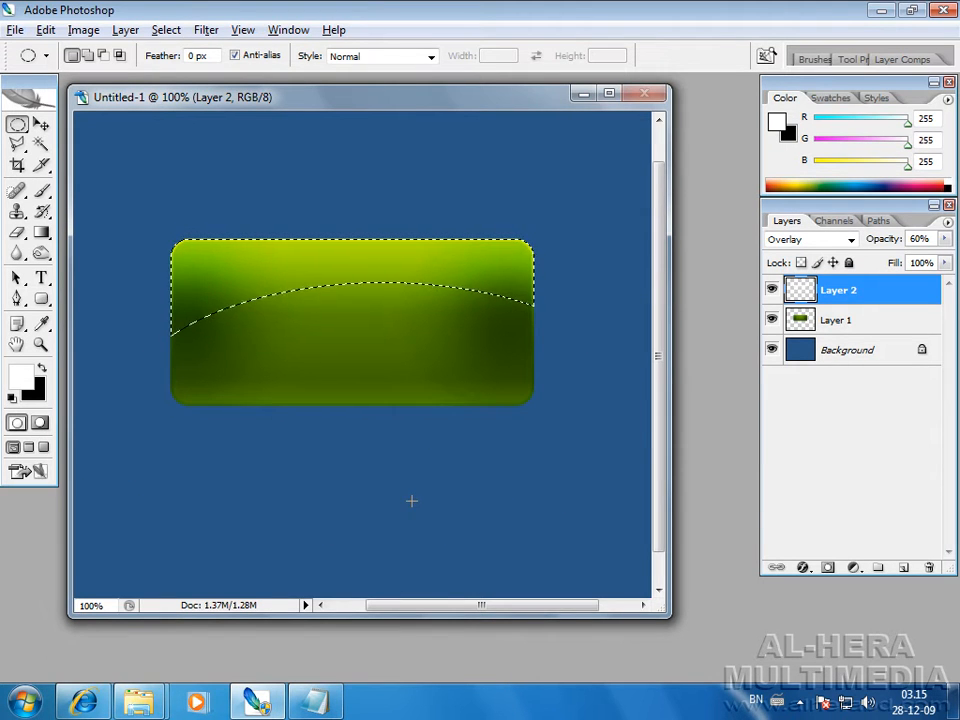
pyautogui.hotkey('ctrl', 'z')
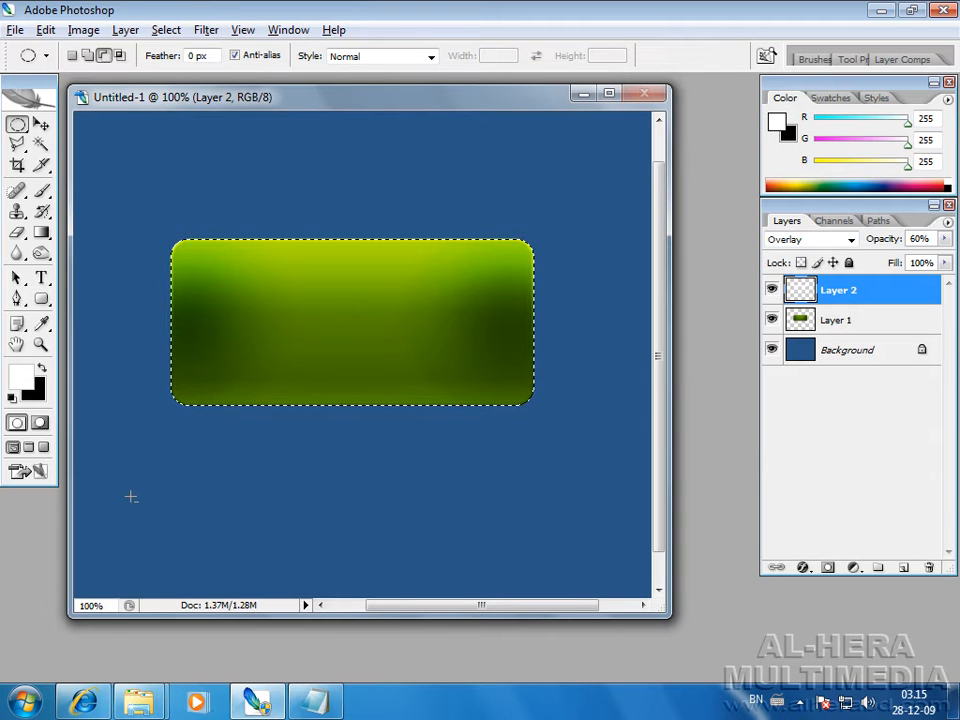
# Subtract a large ellipse from the selection, leaving only the curved upper area, and add a new layer above Layer 2
pyautogui.moveTo(148, 522); pyautogui.dragTo(618, 279)
pyautogui.moveTo(249, 289); pyautogui.dragTo(335, 305)
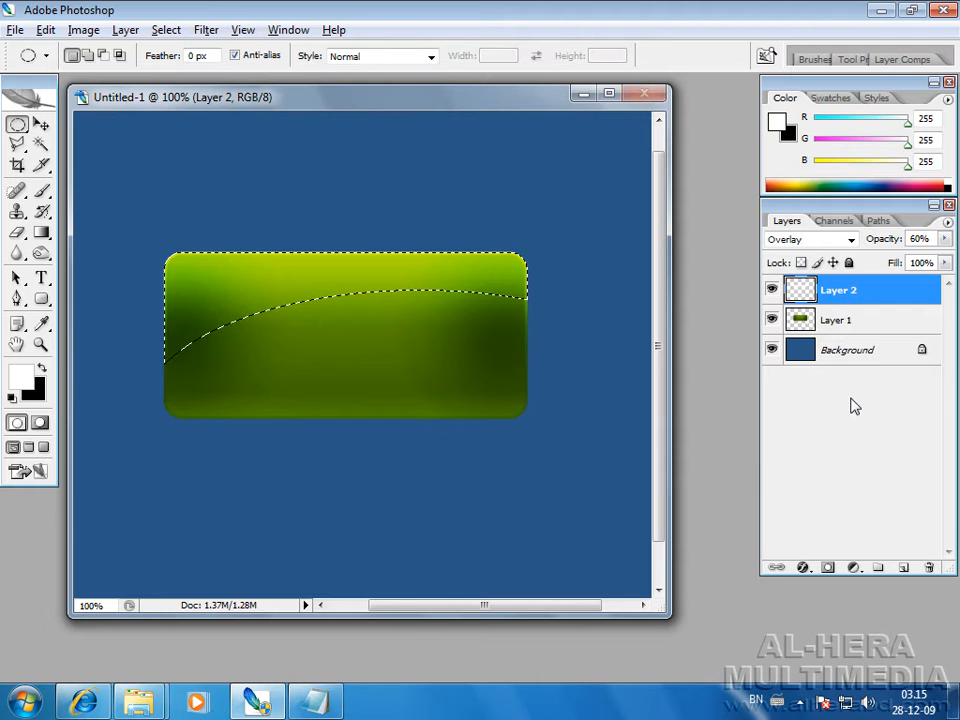
pyautogui.click(903, 567)
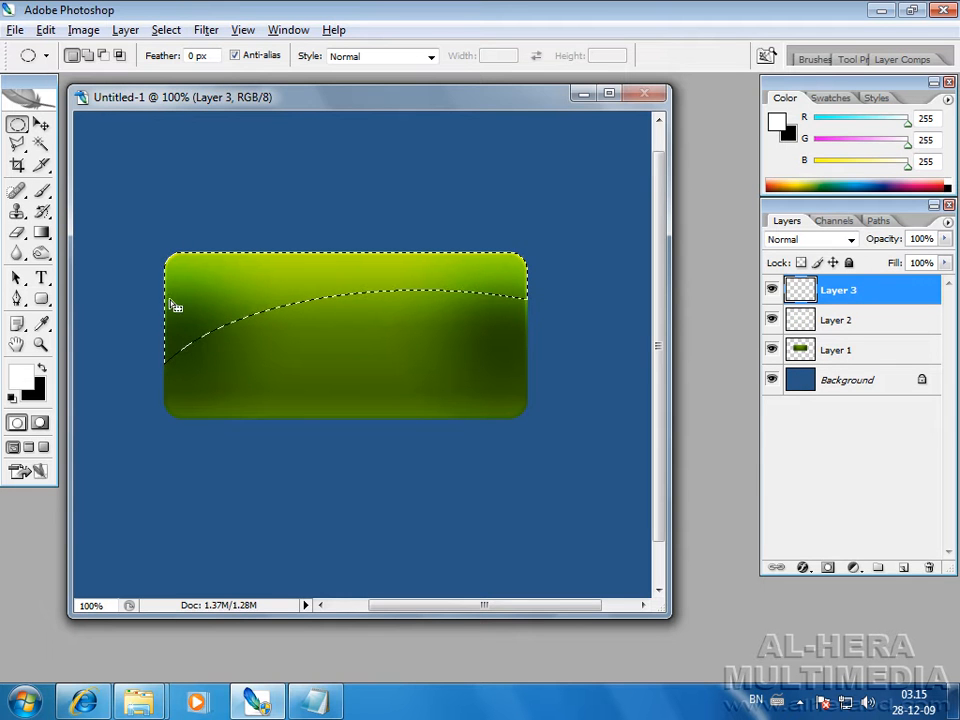
# Activate the Gradient tool with the white-to-transparent preset at 62% opacity
pyautogui.click(40, 232)
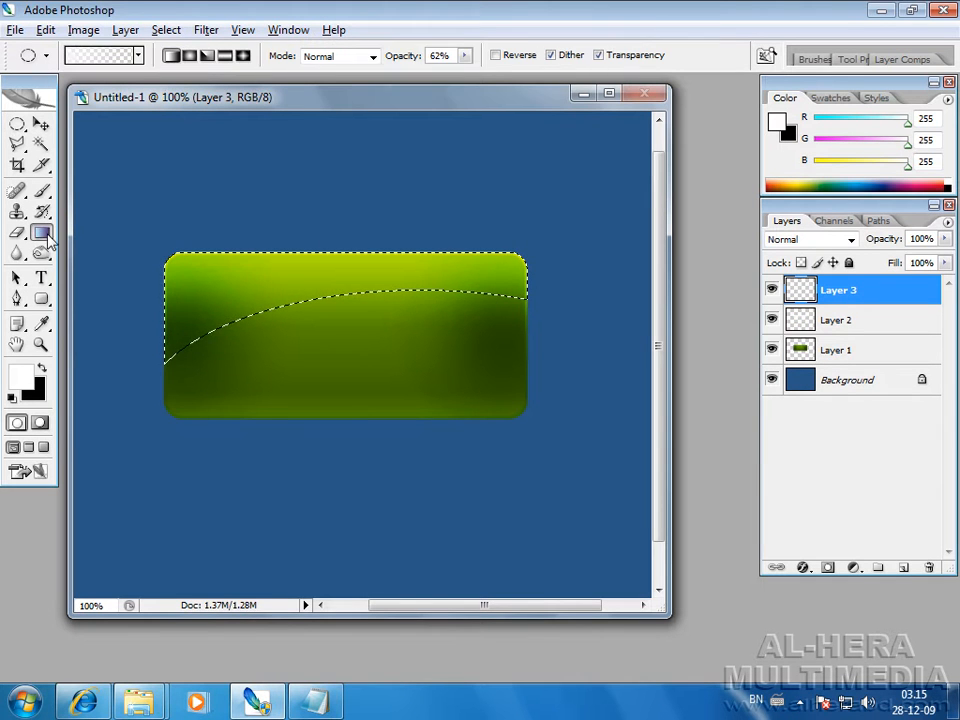
pyautogui.click(138, 56)
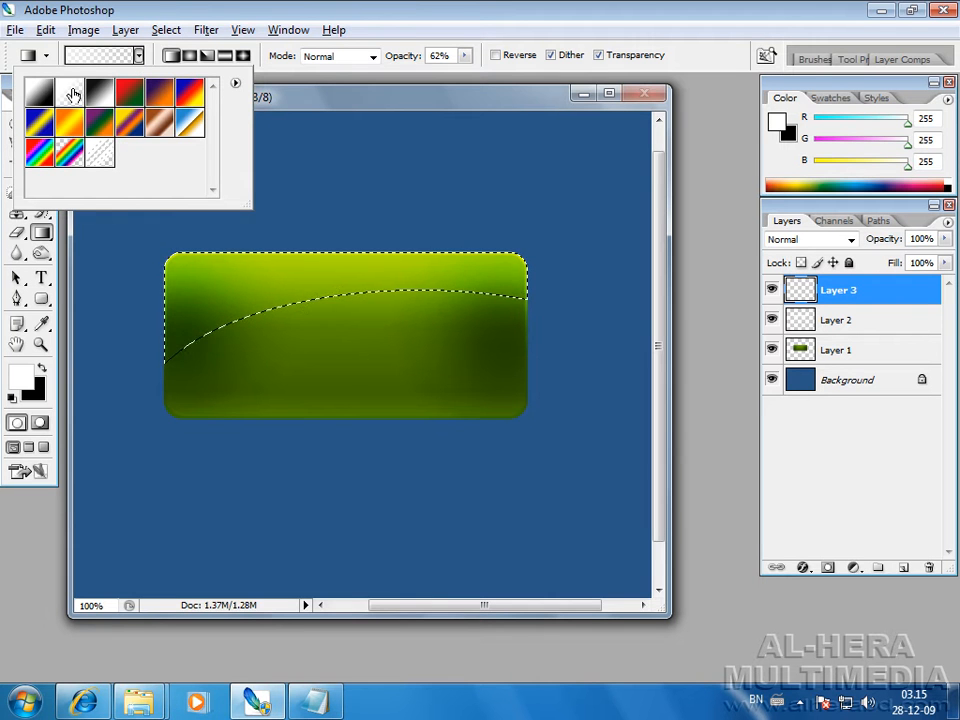
pyautogui.click(100, 16)
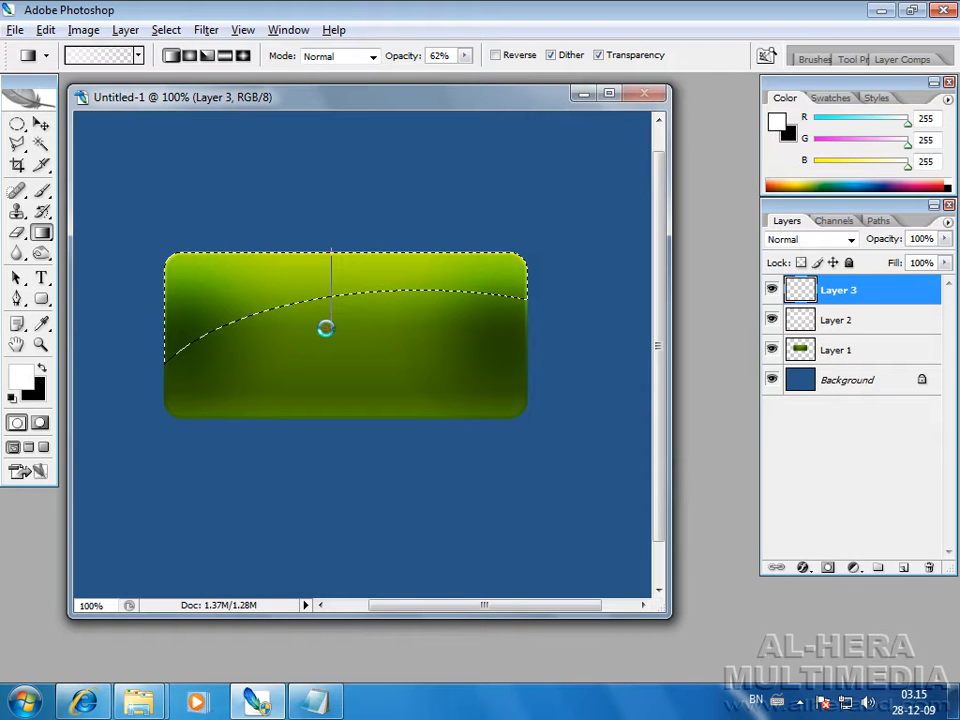
pyautogui.moveTo(330, 338); pyautogui.dragTo(327, 361)
pyautogui.moveTo(258, 249); pyautogui.dragTo(279, 388)
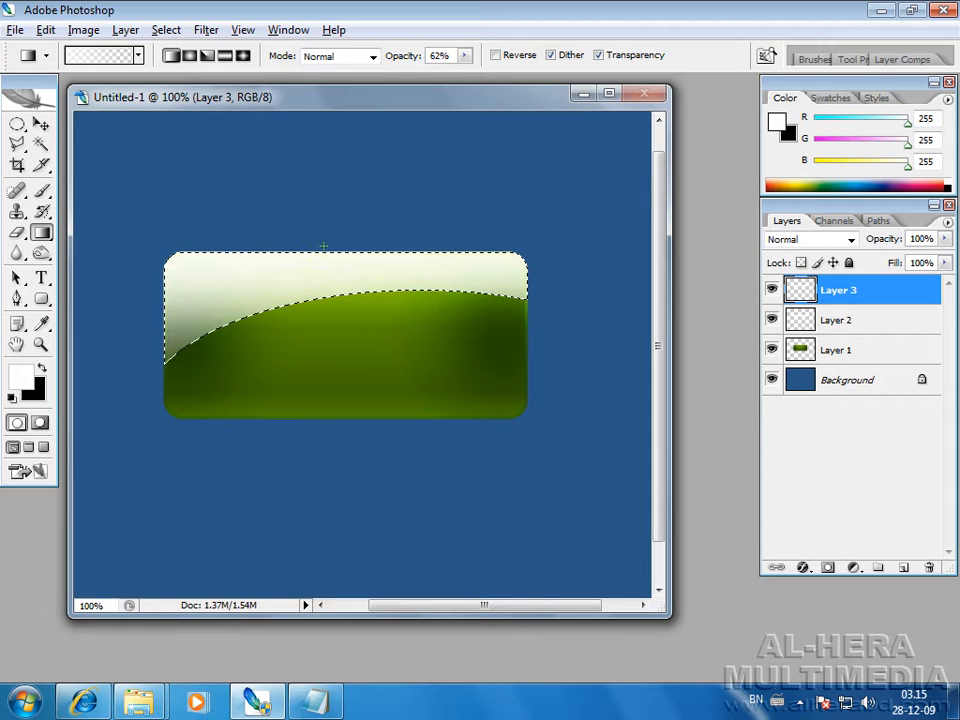
pyautogui.moveTo(331, 333); pyautogui.dragTo(337, 346)
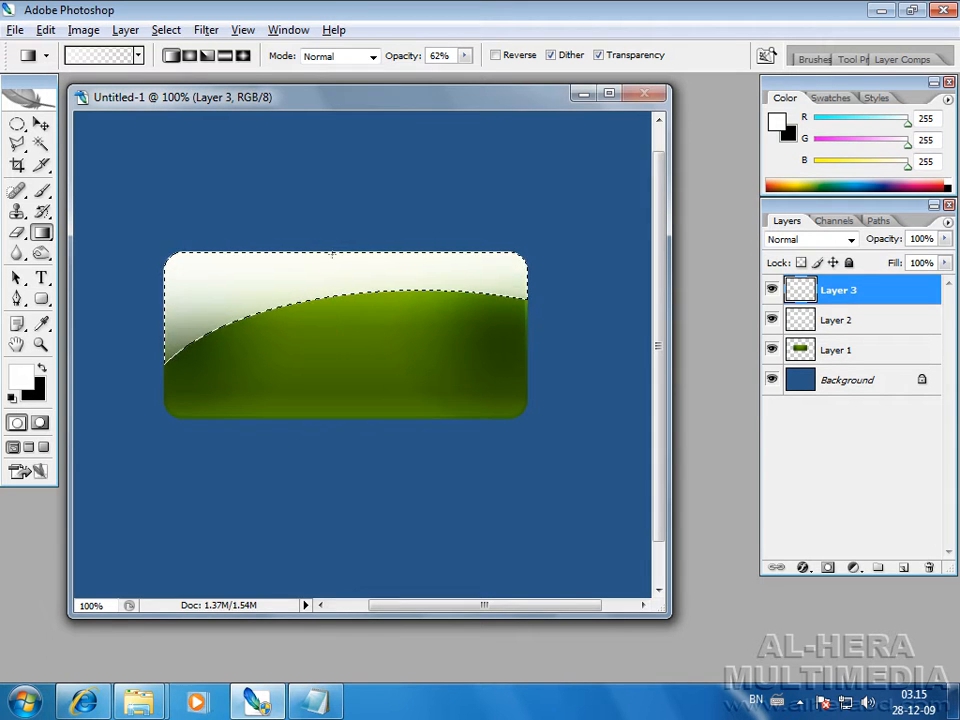
pyautogui.hotkey('ctrl', 'alt', 'z')
pyautogui.hotkey('ctrl', 'alt', 'z')
pyautogui.hotkey('ctrl', 'alt', 'z')
# Fill the curved selection on Layer 3 with a single white-to-transparent gradient fading down from the upper edge, and deselect
pyautogui.moveTo(329, 248); pyautogui.dragTo(339, 340)
pyautogui.moveTo(338, 340); pyautogui.dragTo(338, 337)
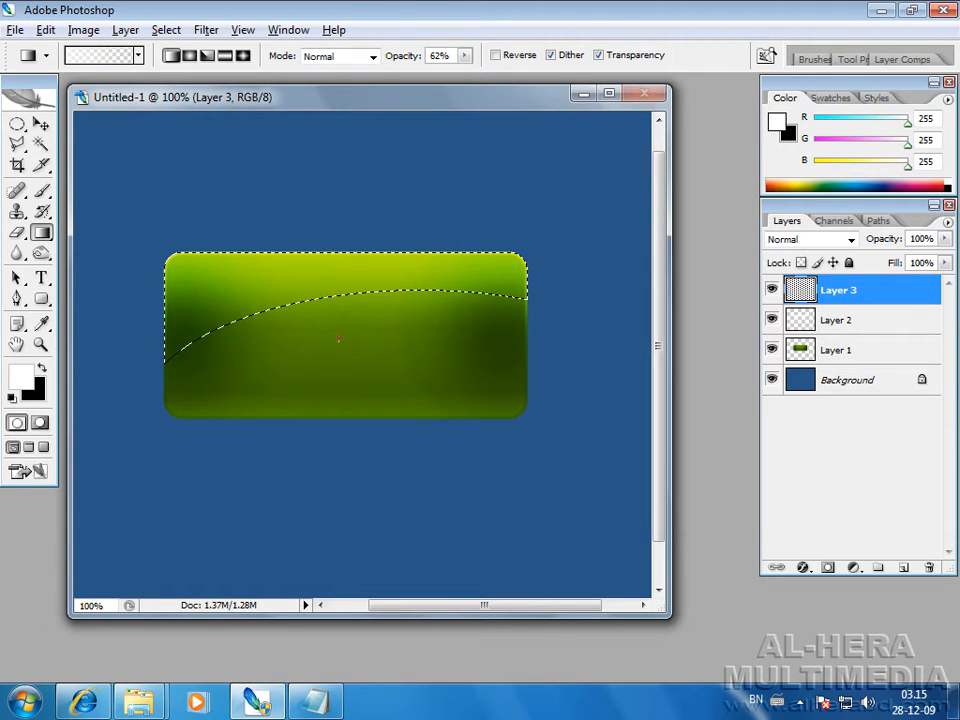
pyautogui.hotkey('ctrl', 'd')
pyautogui.press('m')
# Switch to the Move tool and set Layer 3's opacity to 65%
pyautogui.click(41, 124)
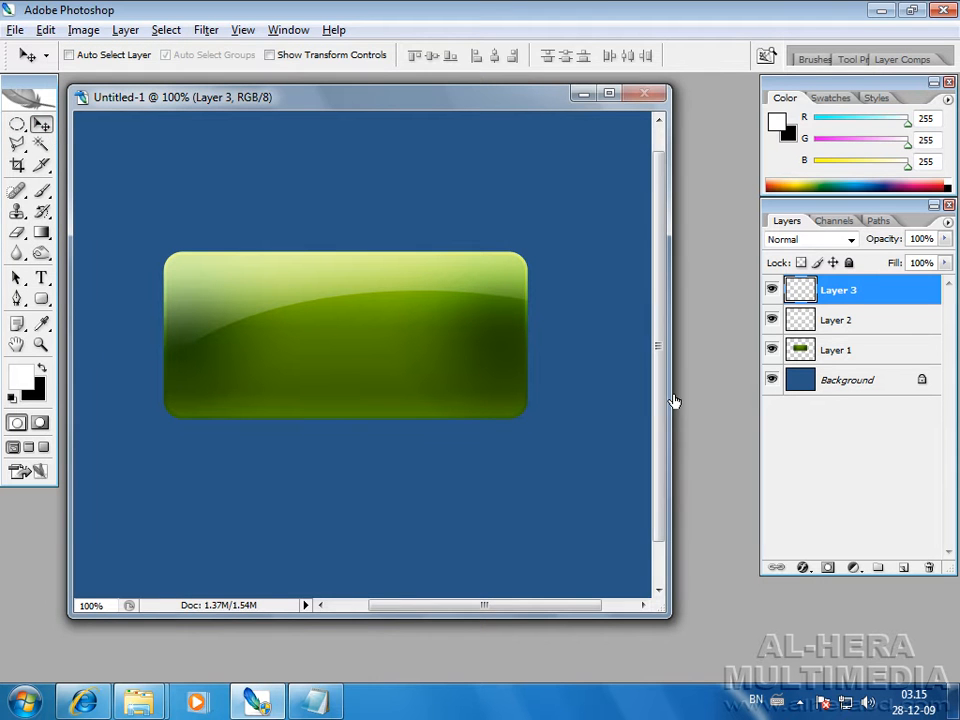
pyautogui.click(944, 239)
pyautogui.moveTo(919, 256)
pyautogui.mouseDown()
pyautogui.moveTo(906, 262)
pyautogui.moveTo(914, 261)
pyautogui.mouseUp()
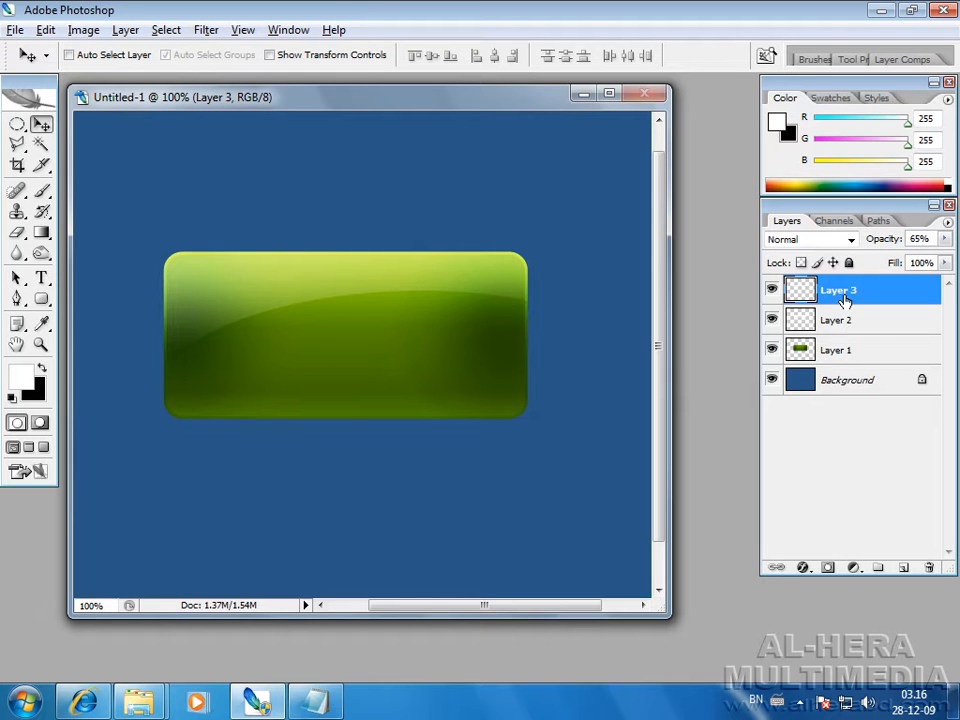
# Add a black Multiply drop shadow to Layer 3 with 100% opacity, a 90° angle and 24 px size
pyautogui.click(804, 567)
pyautogui.click(830, 368)
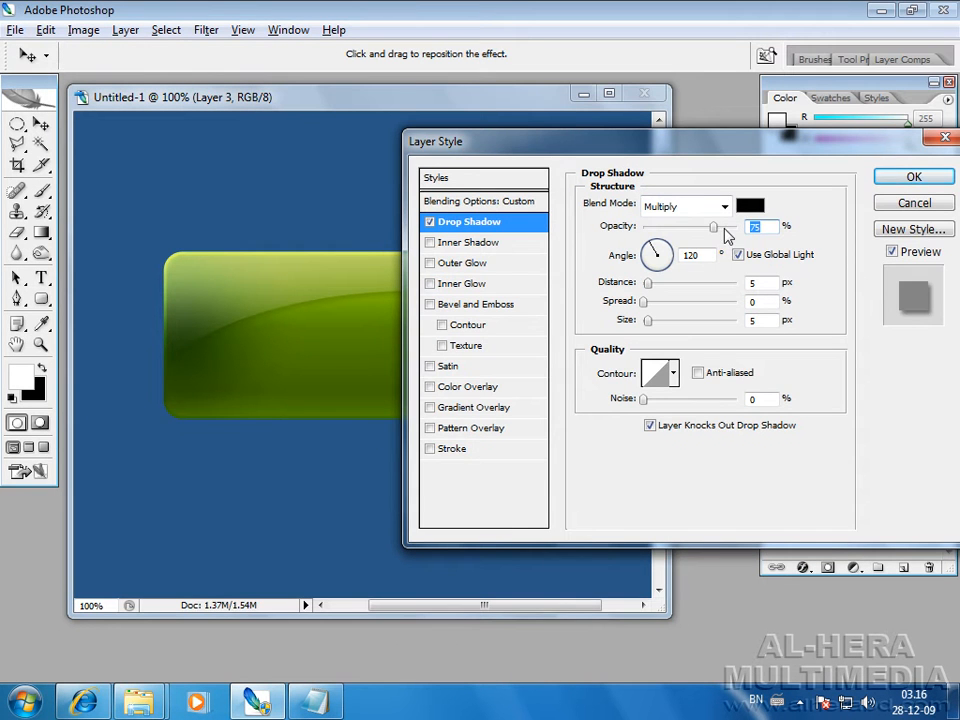
pyautogui.moveTo(725, 230); pyautogui.dragTo(746, 236)
pyautogui.moveTo(671, 153); pyautogui.dragTo(748, 144)
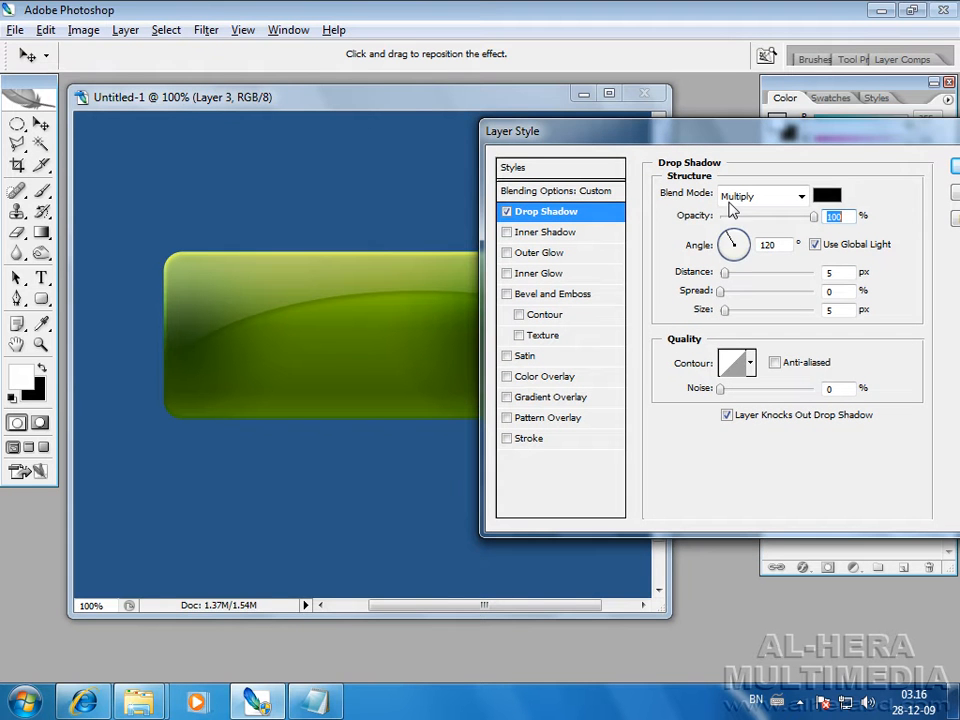
pyautogui.click(732, 233)
pyautogui.click(736, 242)
pyautogui.moveTo(718, 139)
pyautogui.mouseDown()
pyautogui.moveTo(799, 141)
pyautogui.moveTo(714, 128)
pyautogui.moveTo(730, 130)
pyautogui.mouseUp()
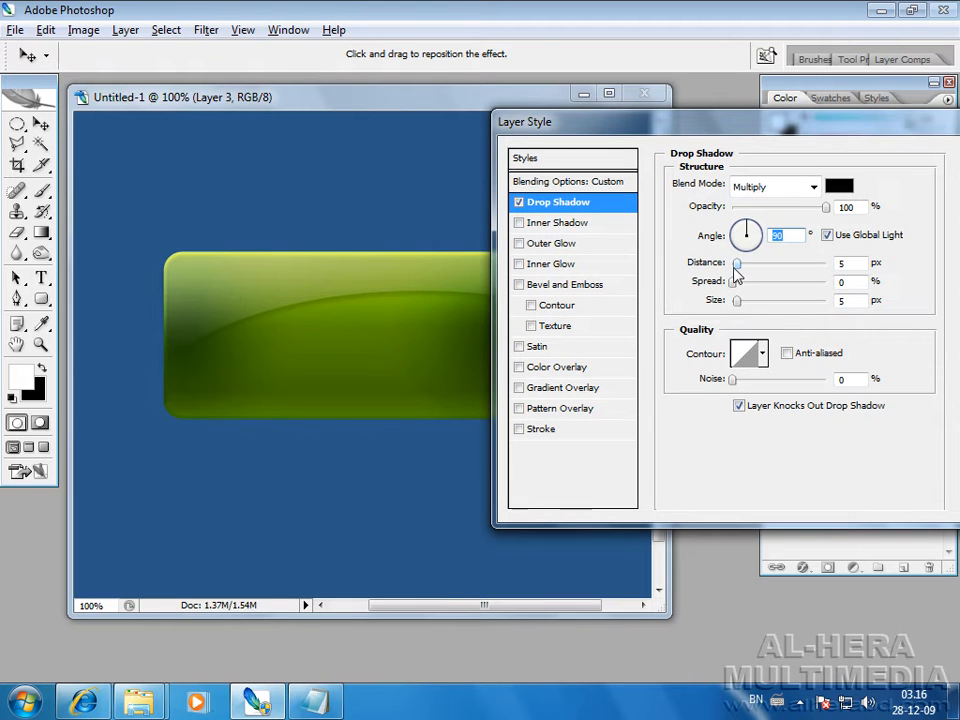
pyautogui.moveTo(741, 304); pyautogui.dragTo(747, 308)
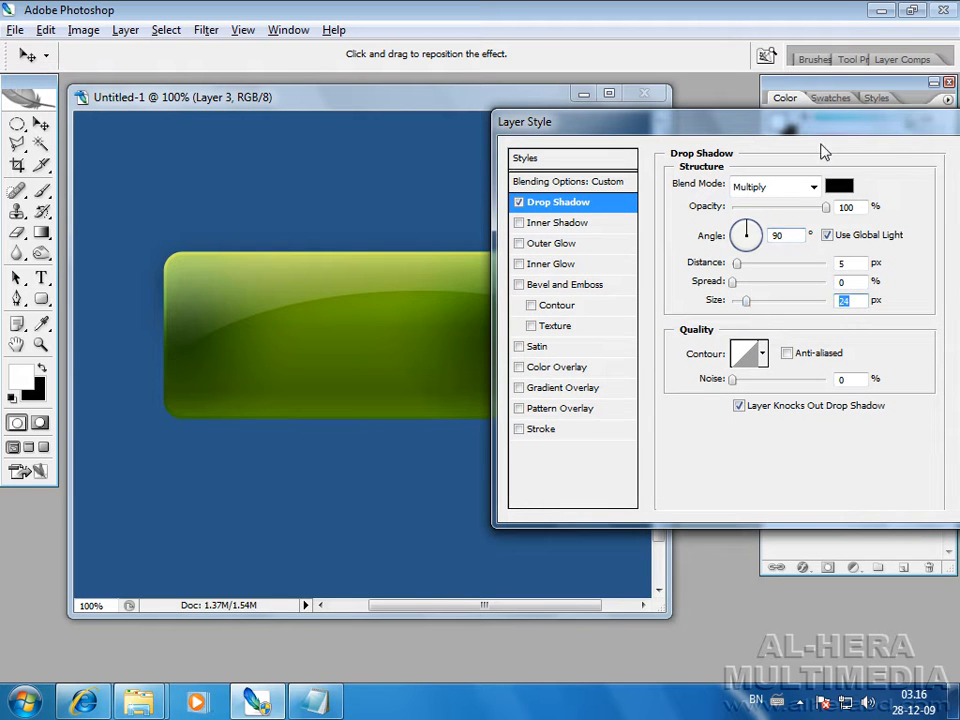
pyautogui.moveTo(824, 130); pyautogui.dragTo(686, 175)
pyautogui.click(862, 200)
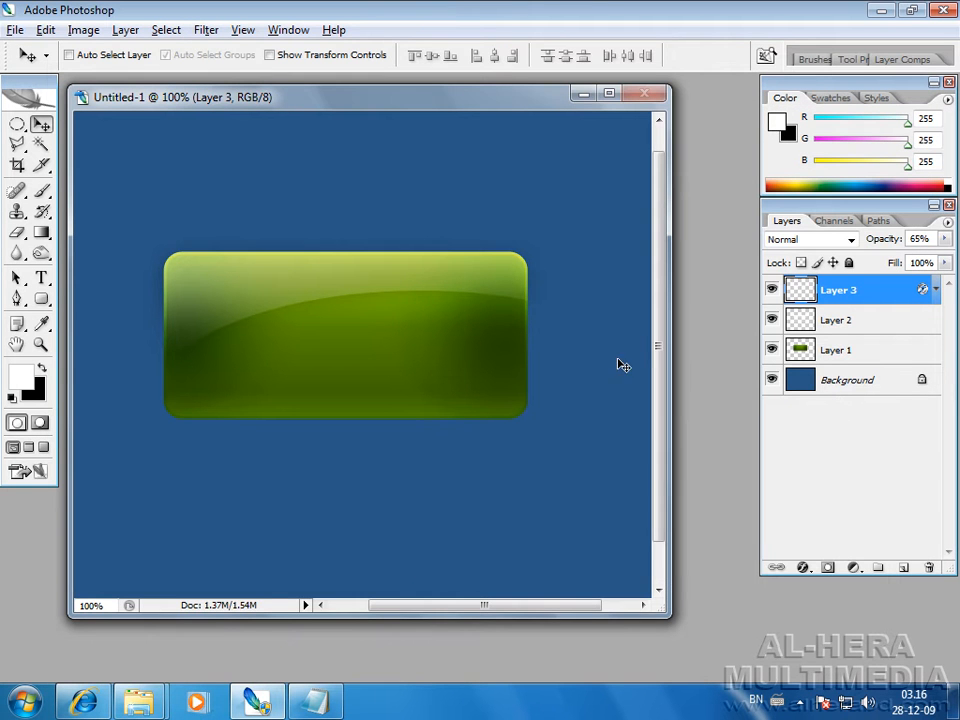
# Add a Multiply drop shadow to Layer 1 with opacity set to 51%
pyautogui.click(829, 355)
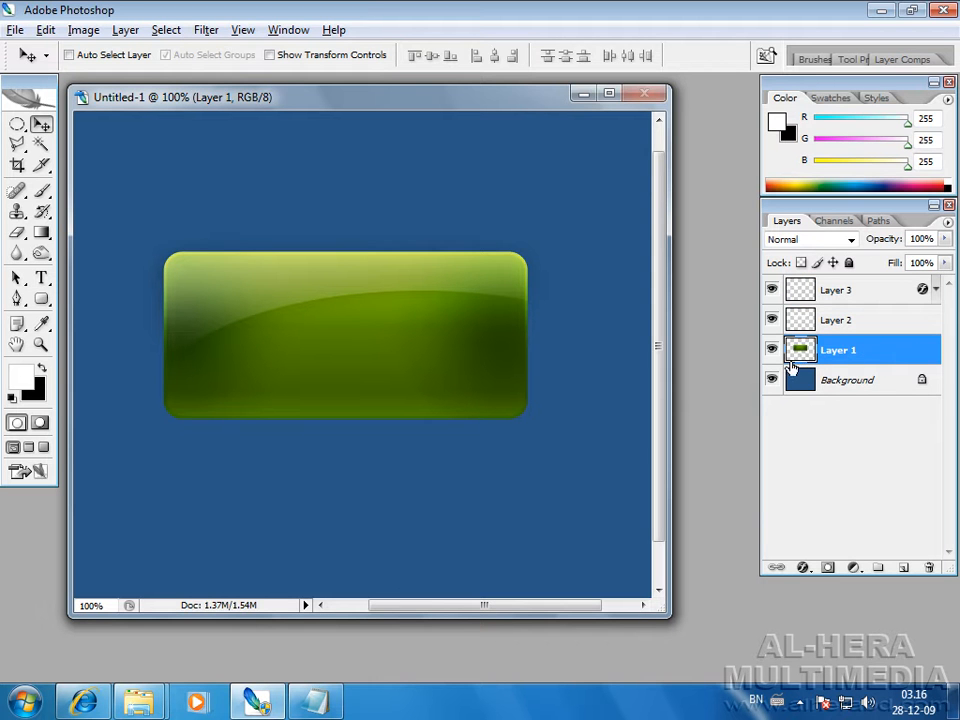
pyautogui.click(803, 568)
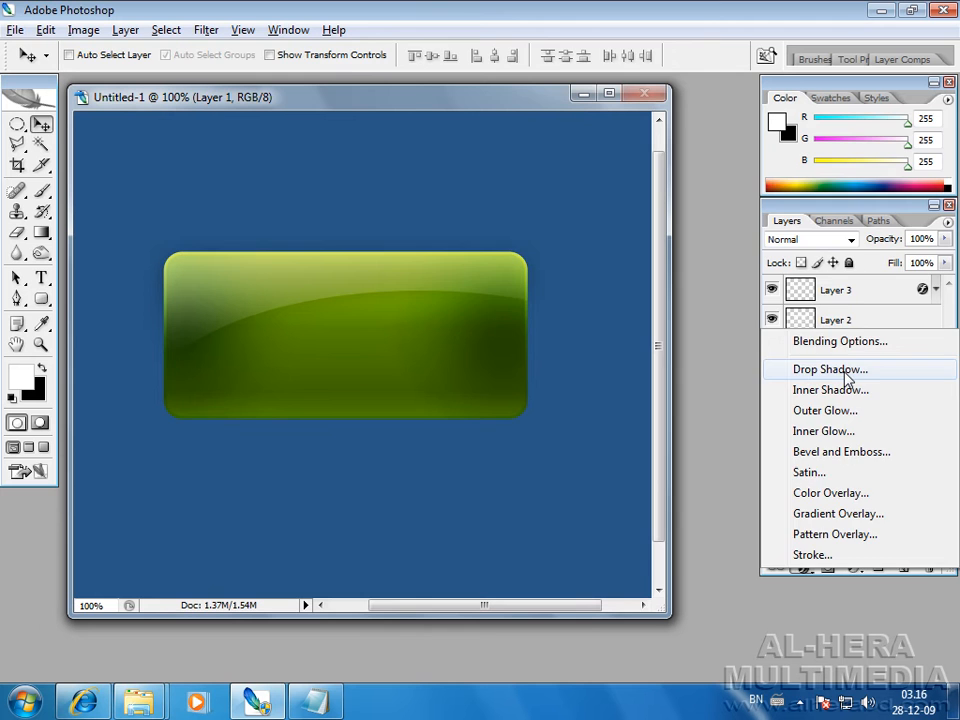
pyautogui.click(792, 370)
pyautogui.moveTo(594, 167); pyautogui.dragTo(782, 156)
pyautogui.click(838, 268)
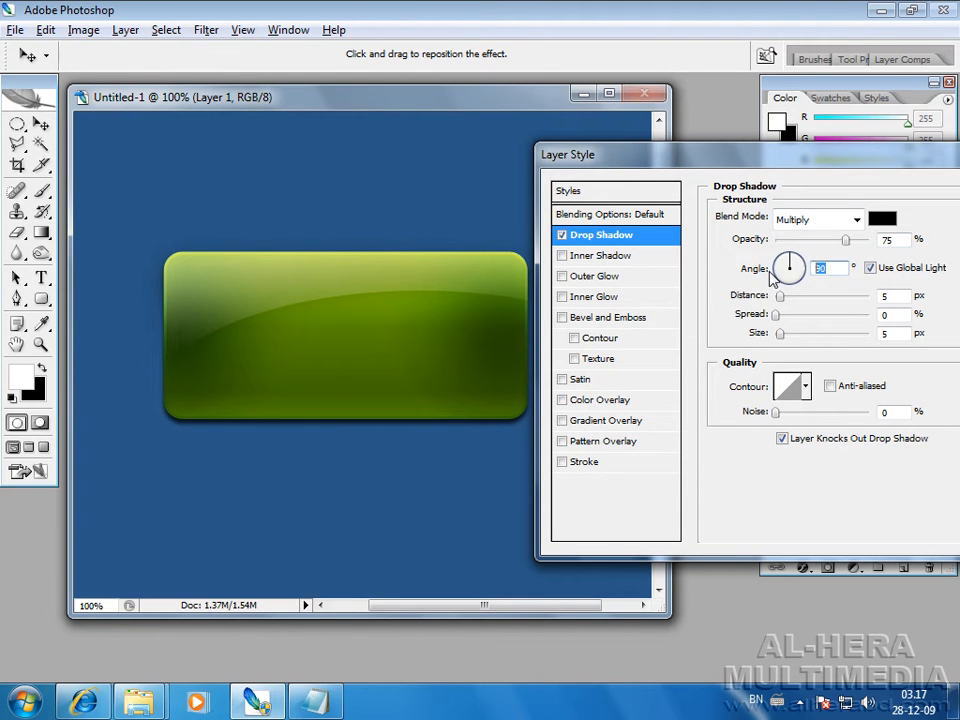
pyautogui.moveTo(845, 241); pyautogui.dragTo(826, 249)
pyautogui.moveTo(848, 160); pyautogui.dragTo(665, 146)
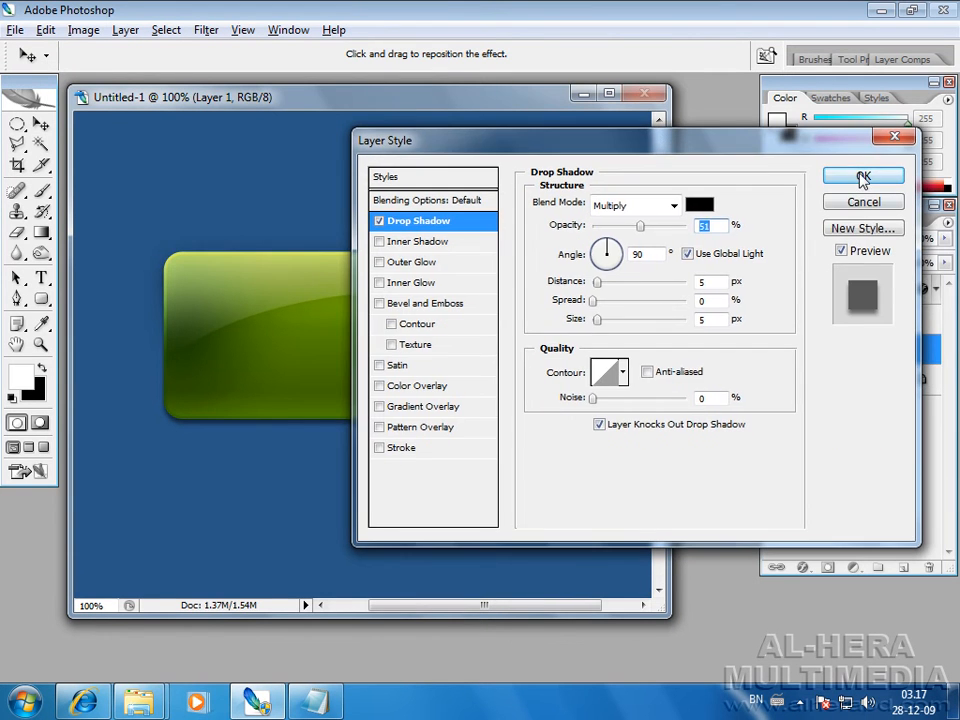
pyautogui.click(862, 177)
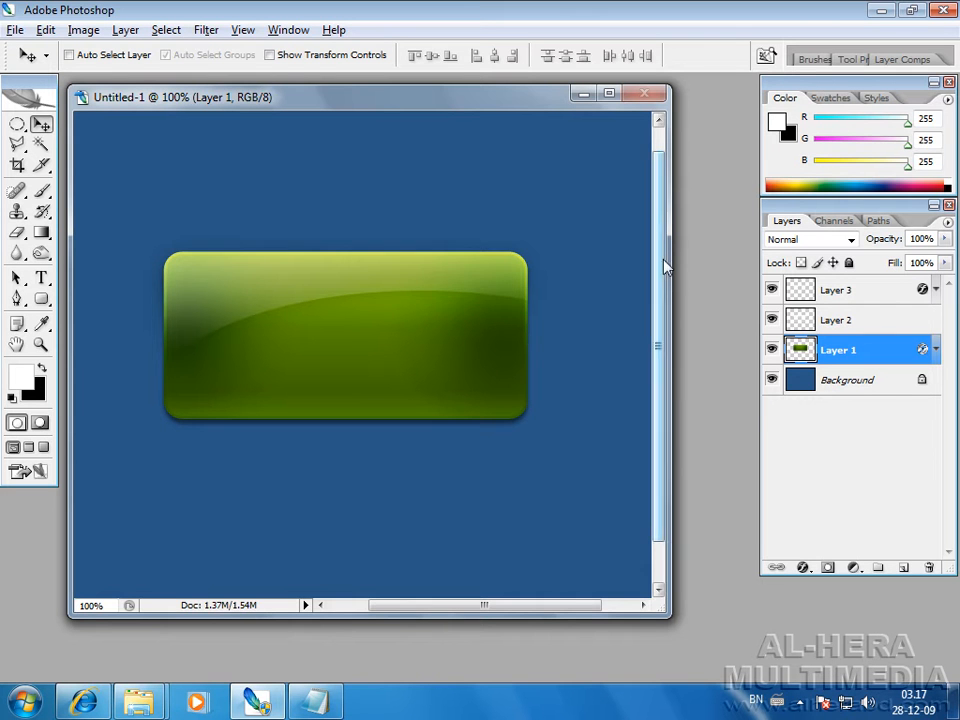
# Activate the Brush tool and load the stylish banner brush file from the My Pic folder
pyautogui.scroll(1, 665, 265)
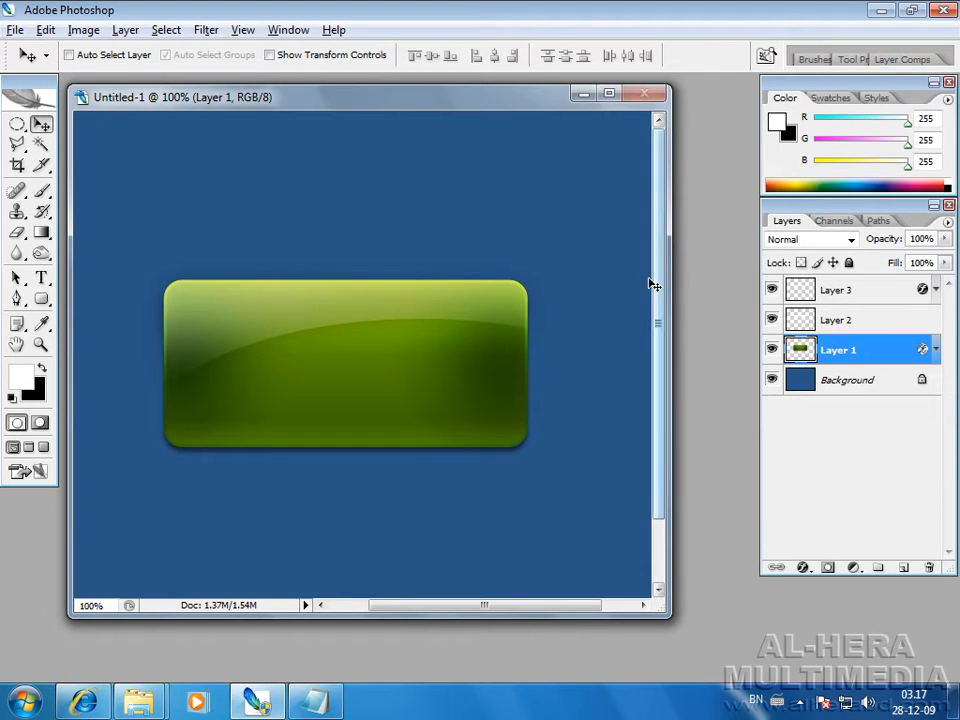
pyautogui.scroll(-3, 665, 270)
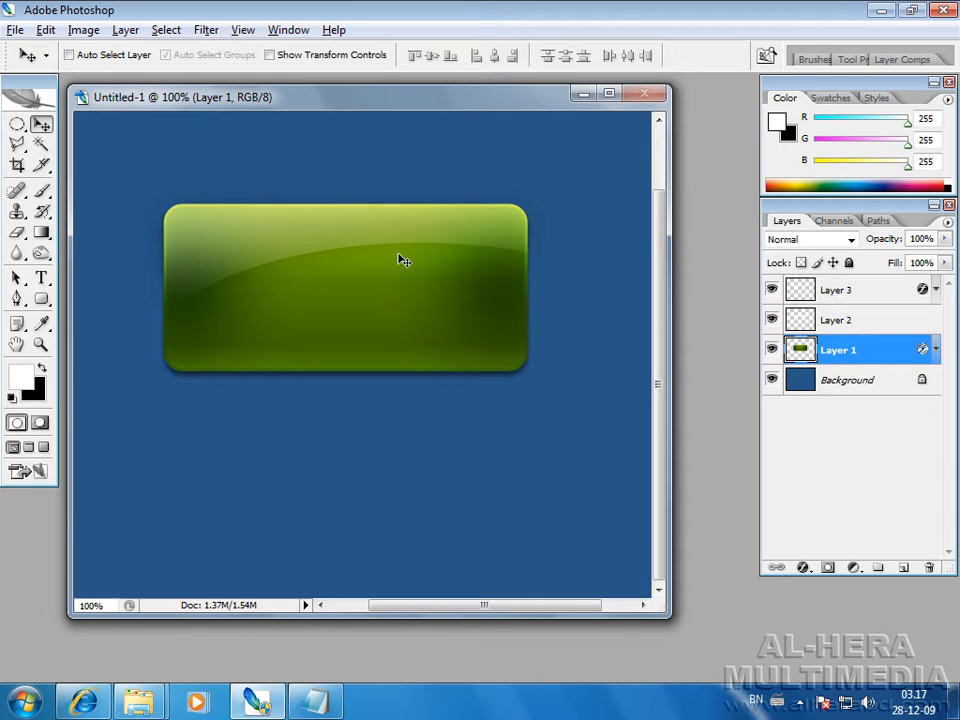
pyautogui.click(42, 192)
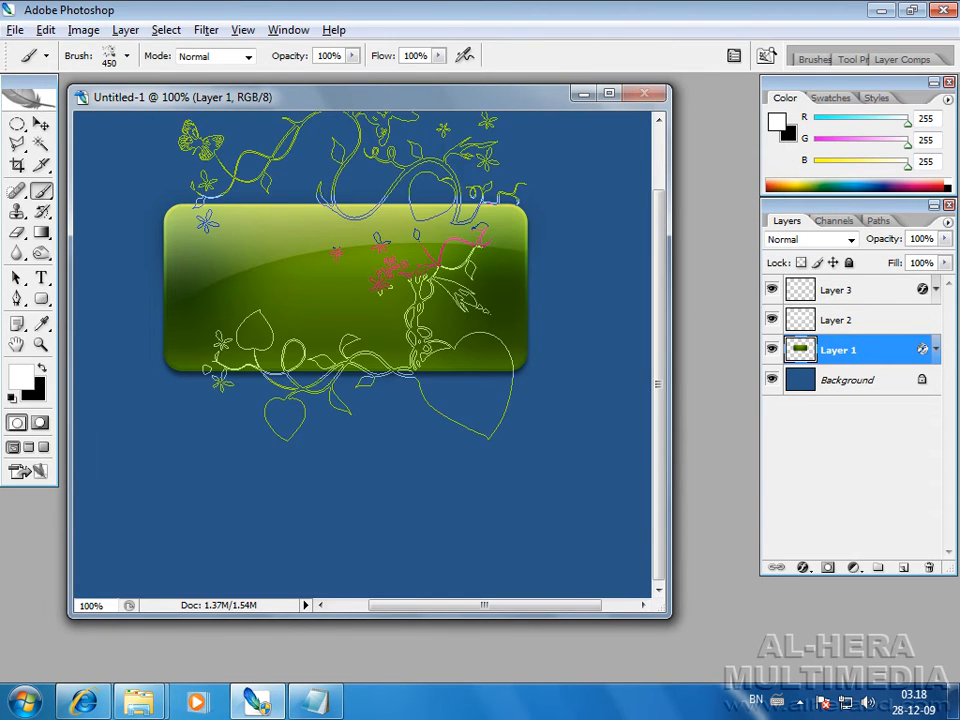
pyautogui.click(127, 57)
pyautogui.moveTo(218, 297)
pyautogui.mouseDown()
pyautogui.moveTo(217, 276)
pyautogui.moveTo(213, 297)
pyautogui.moveTo(212, 289)
pyautogui.mouseUp()
pyautogui.click(160, 206)
pyautogui.click(196, 275)
pyautogui.click(235, 88)
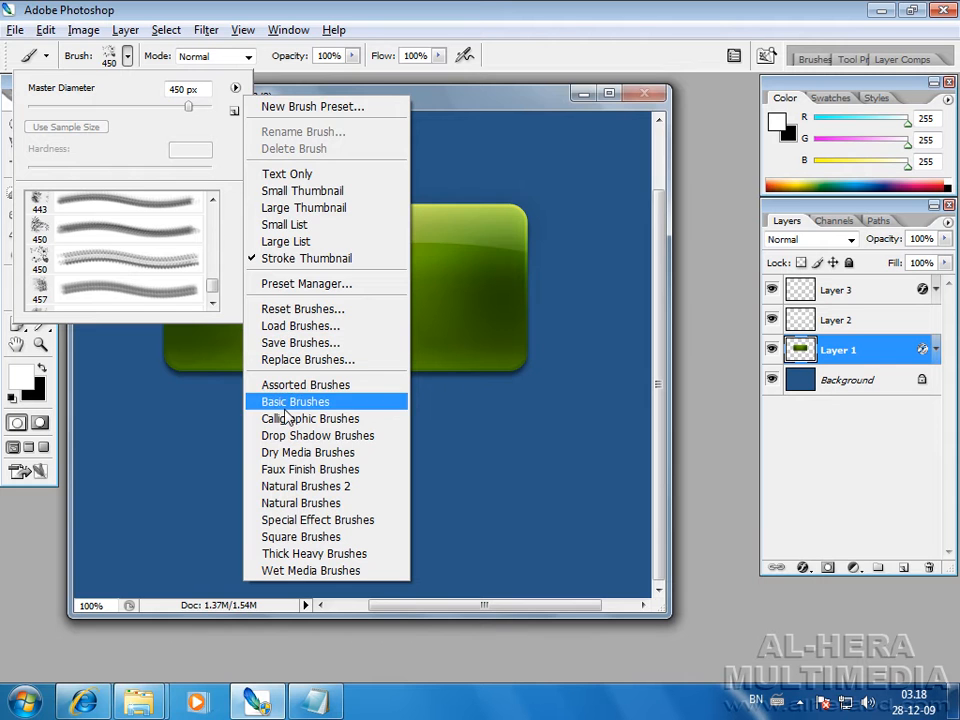
pyautogui.click(304, 335)
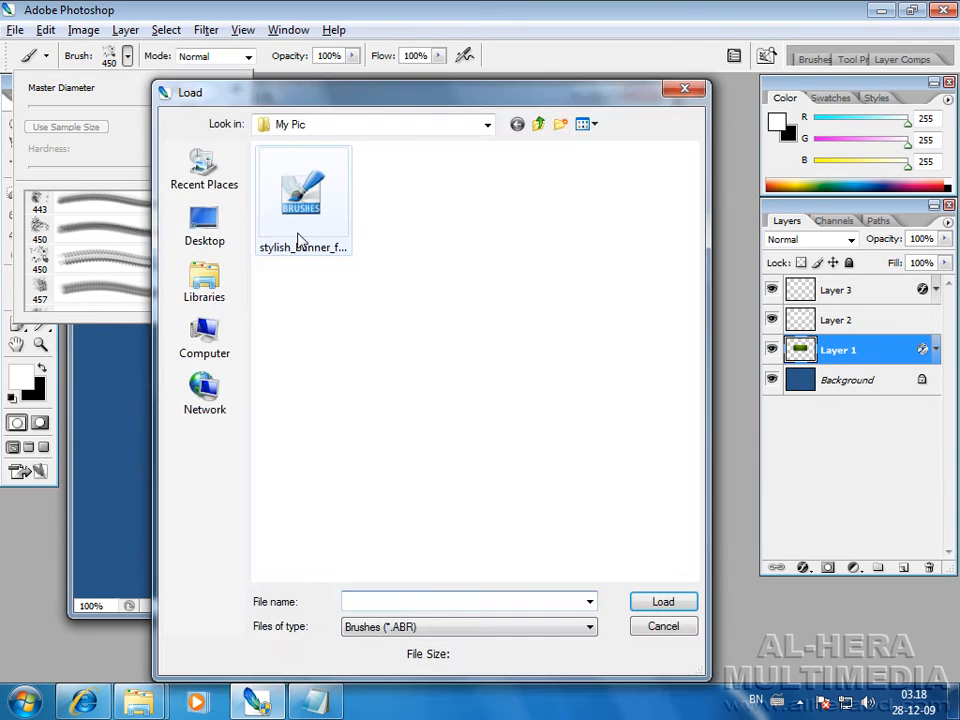
pyautogui.doubleClick(298, 242)
# Try the 457 px floral brush preset, and choose the 450 px vine-and-butterfly brush instead
pyautogui.moveTo(220, 287); pyautogui.dragTo(214, 300)
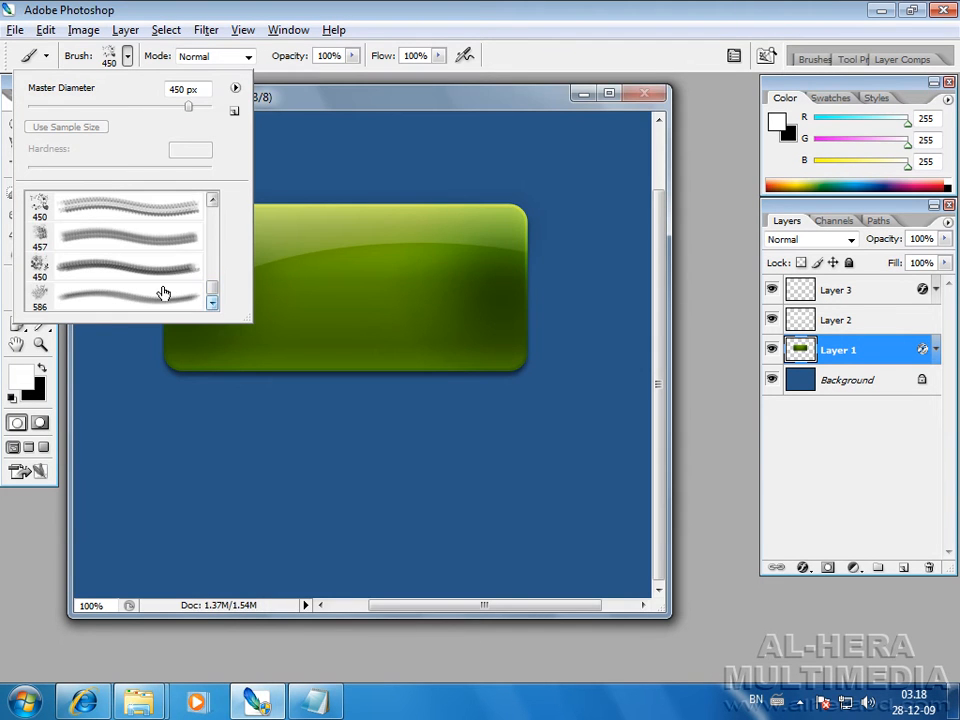
pyautogui.click(178, 246)
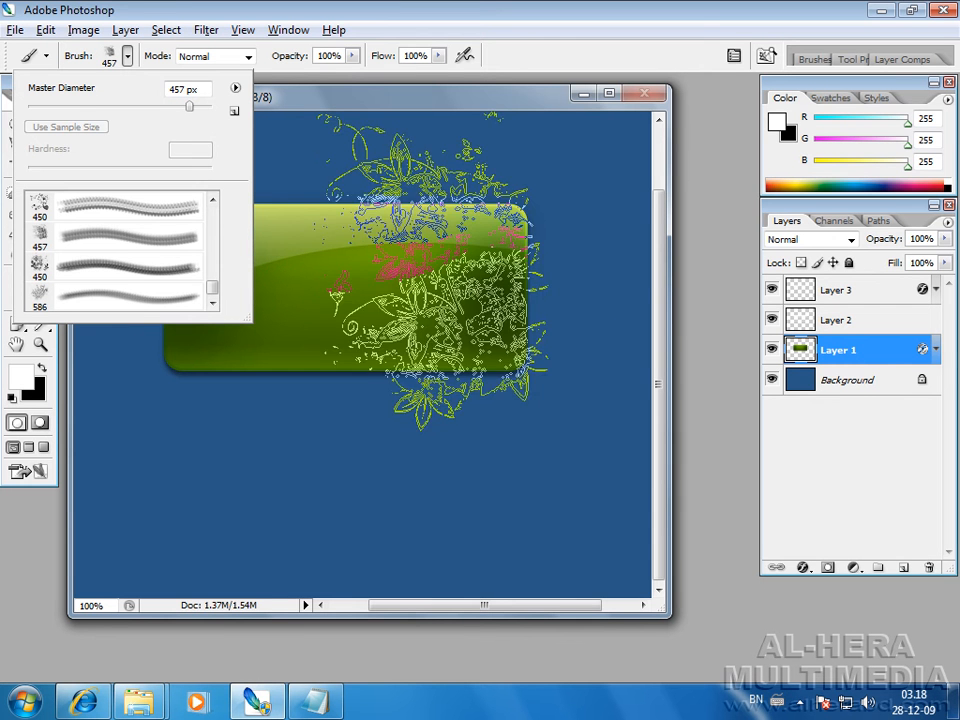
pyautogui.click(176, 216)
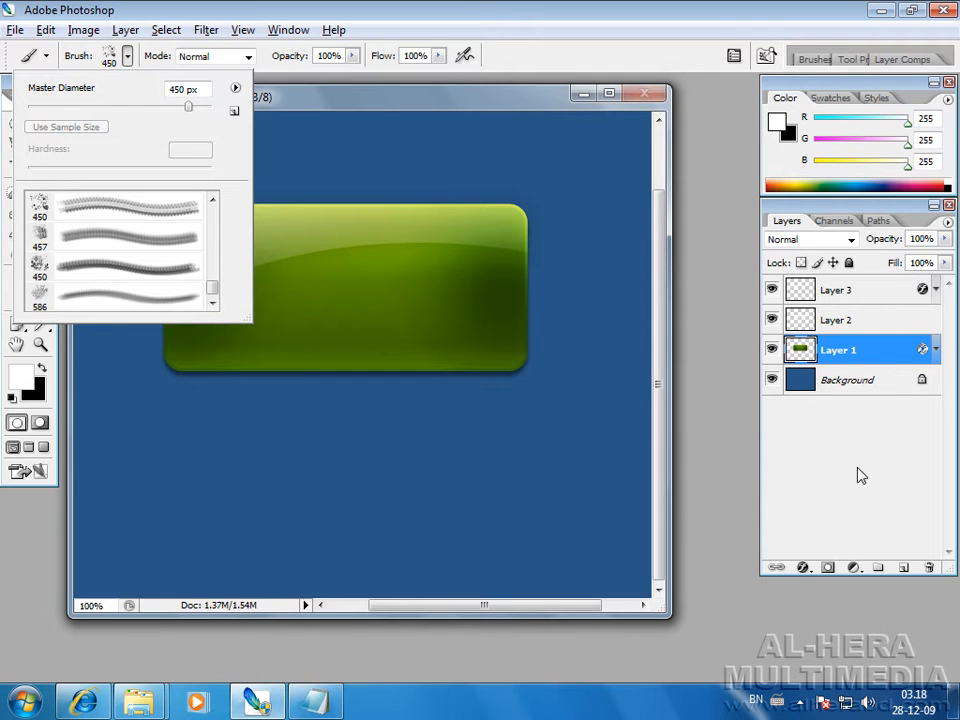
# Add a new layer above Layer 1, stamp the white vine brush once over the button, and switch to the Move tool
pyautogui.click(903, 567)
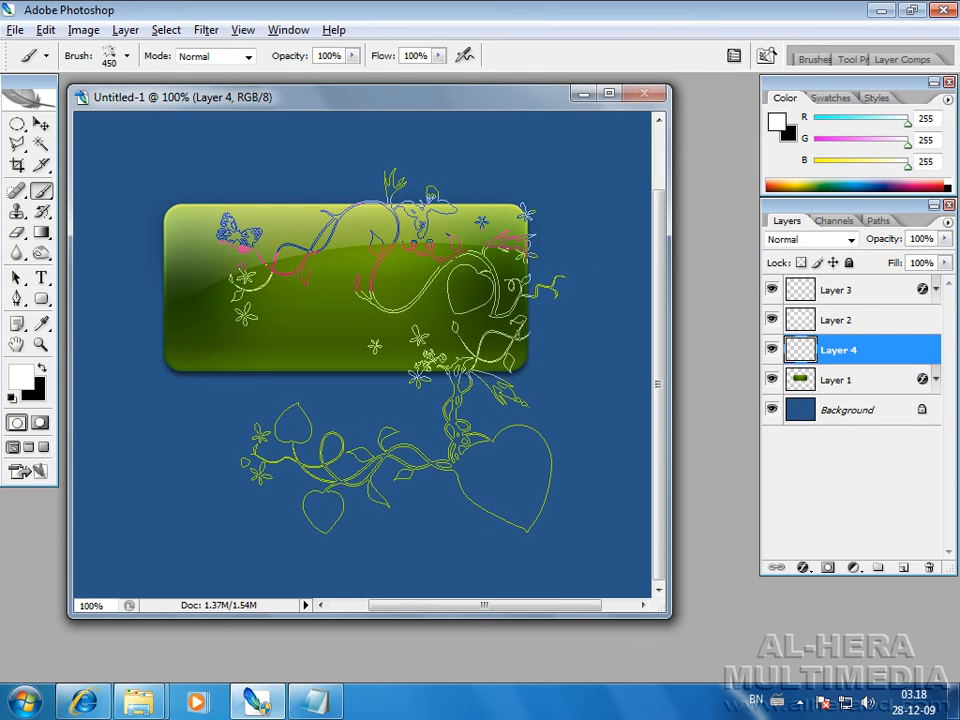
pyautogui.click(397, 352)
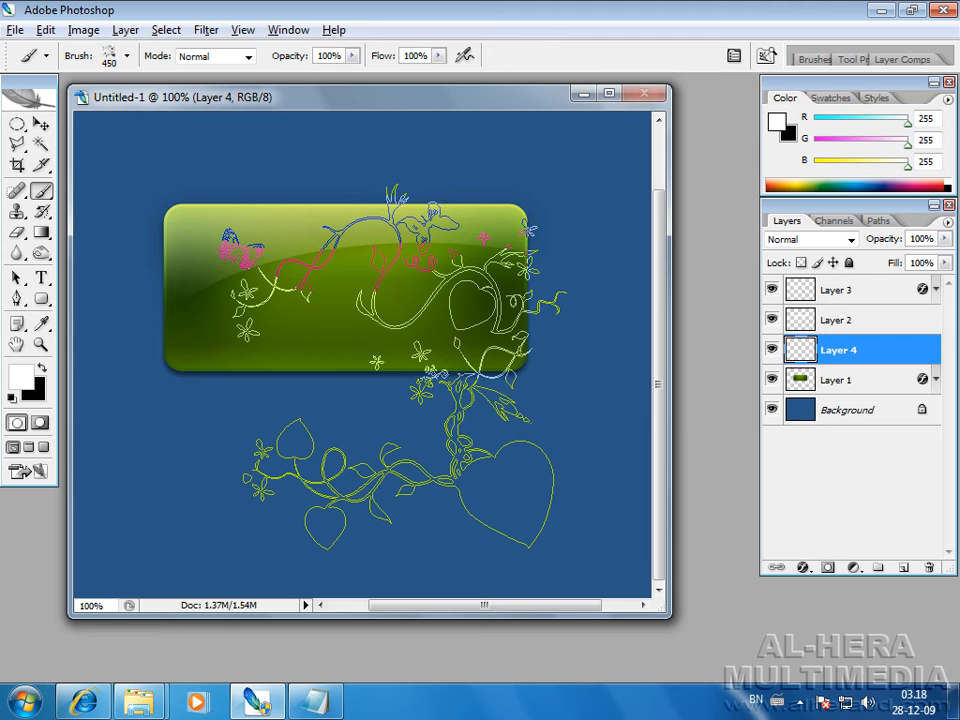
pyautogui.click(399, 362)
pyautogui.press('v')
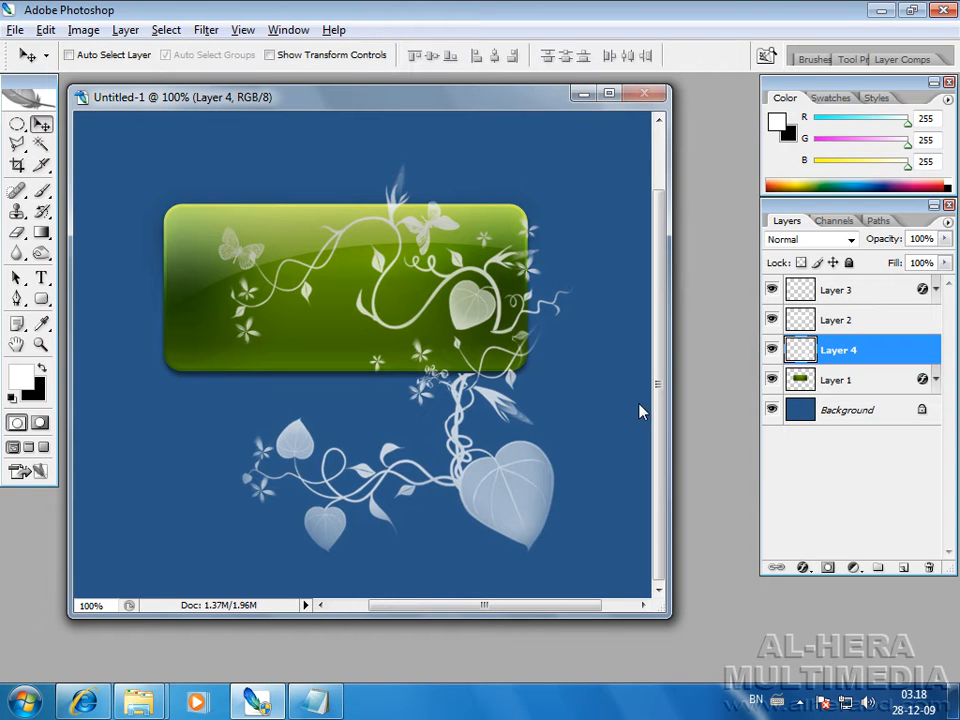
# Delete the parts of the vine on Layer 4 that lie outside Layer 1's button outline, and deselect
pyautogui.keyDown('ctrl'); pyautogui.click(800, 386); pyautogui.keyUp('ctrl')
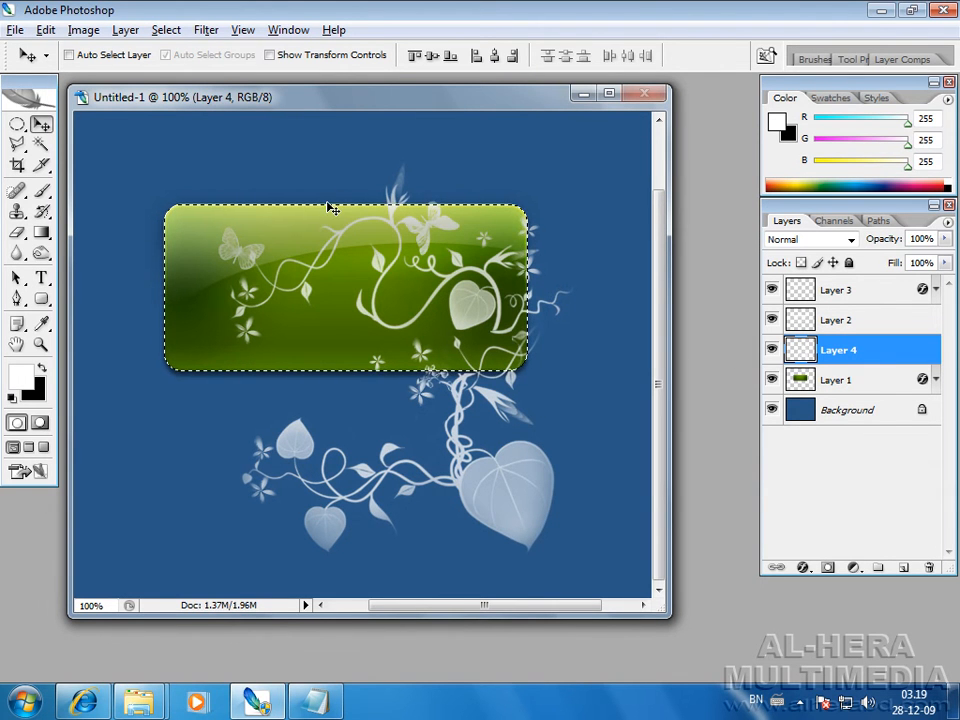
pyautogui.hotkey('ctrl', 'shift', 'i')
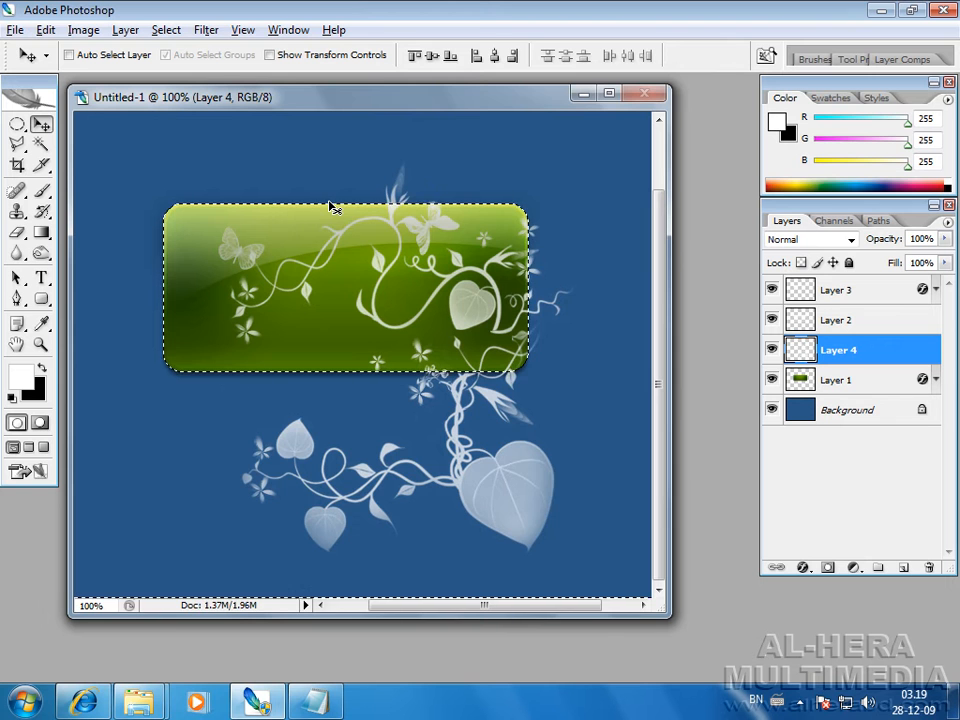
pyautogui.press('Delete')
pyautogui.press('m')
pyautogui.click(315, 178)
pyautogui.press('v')
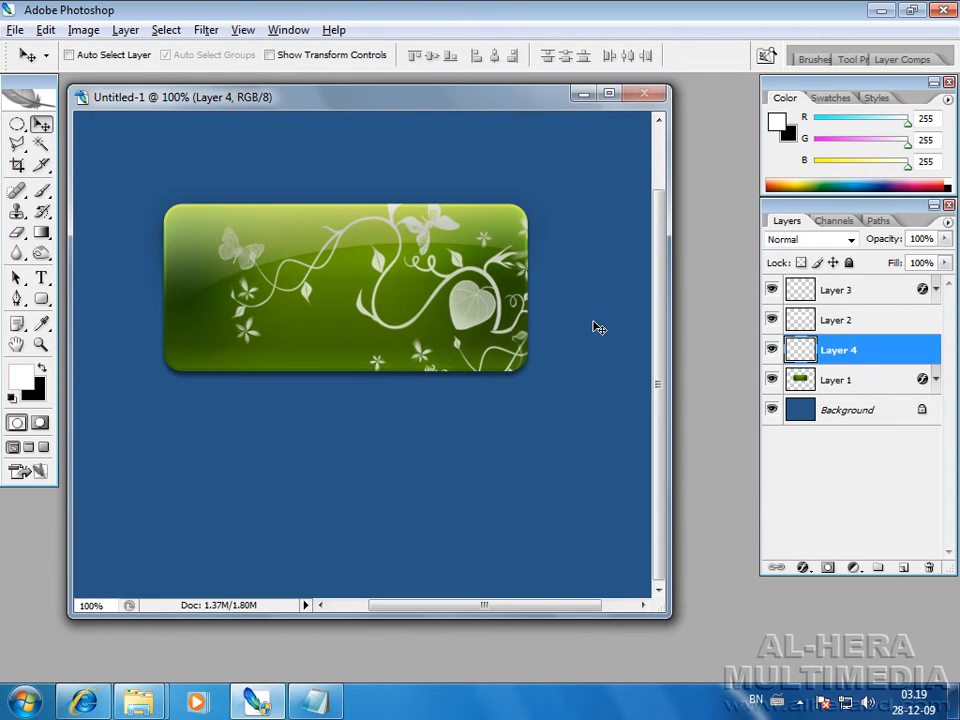
# Set Layer 4's blend mode to Overlay and its opacity to 45%
pyautogui.click(851, 239)
pyautogui.click(806, 452)
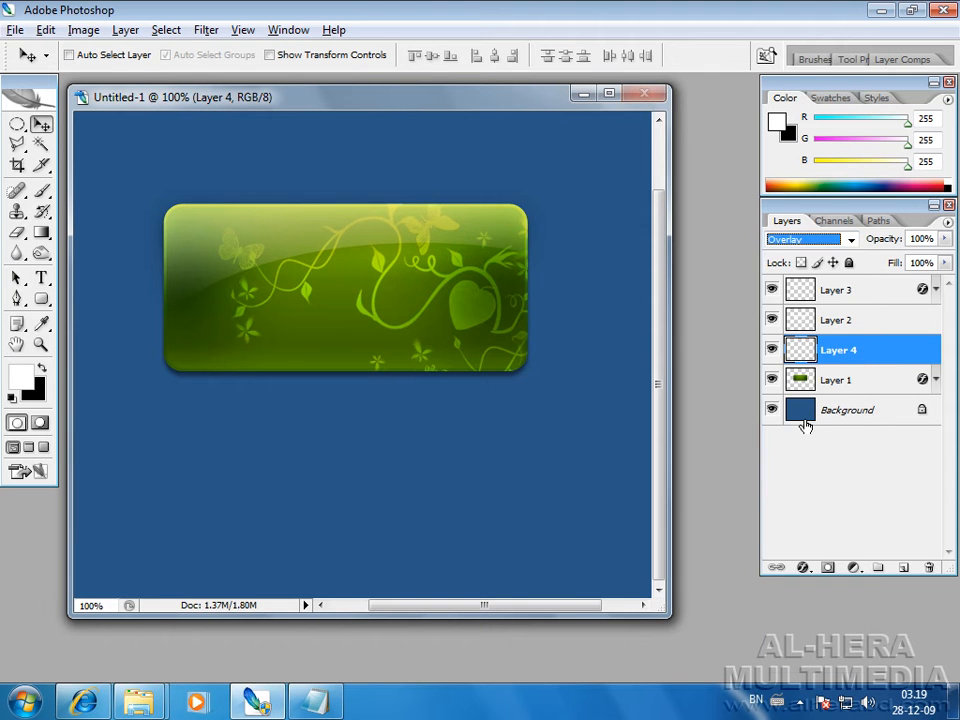
pyautogui.click(944, 239)
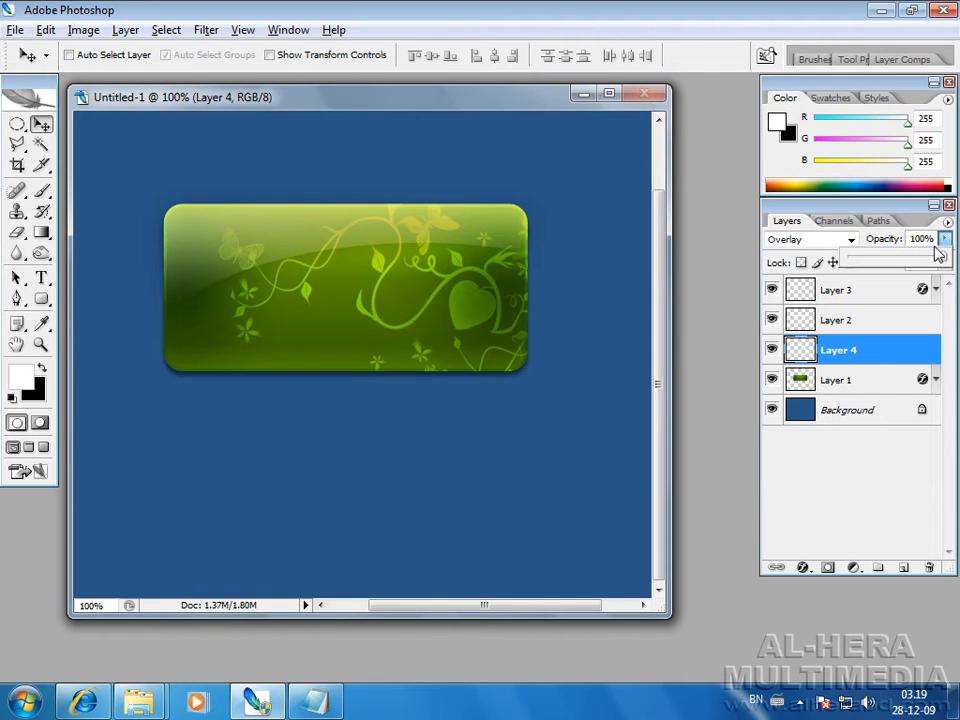
pyautogui.moveTo(912, 268); pyautogui.dragTo(893, 265)
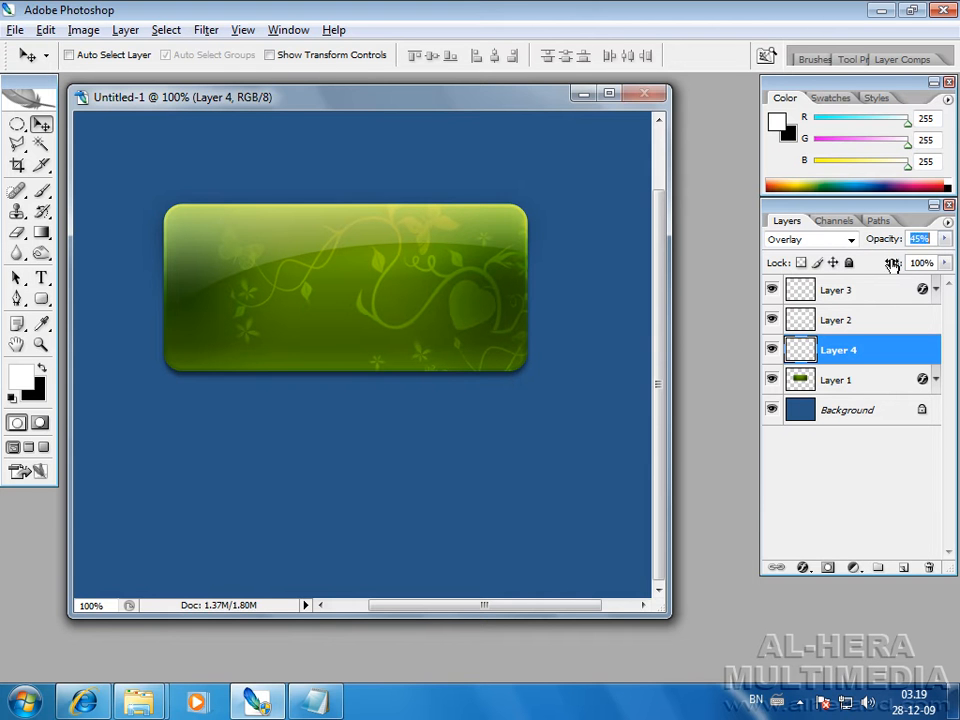
# Add an outer glow to Layer 4 with Overlay blend mode and 28% opacity
pyautogui.click(795, 568)
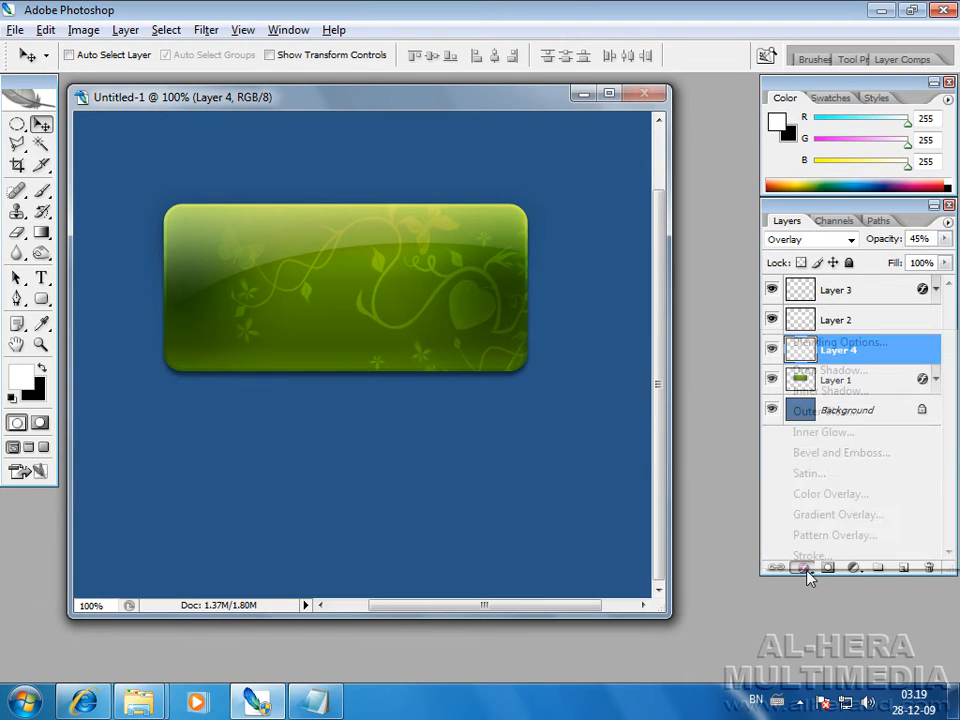
pyautogui.click(828, 411)
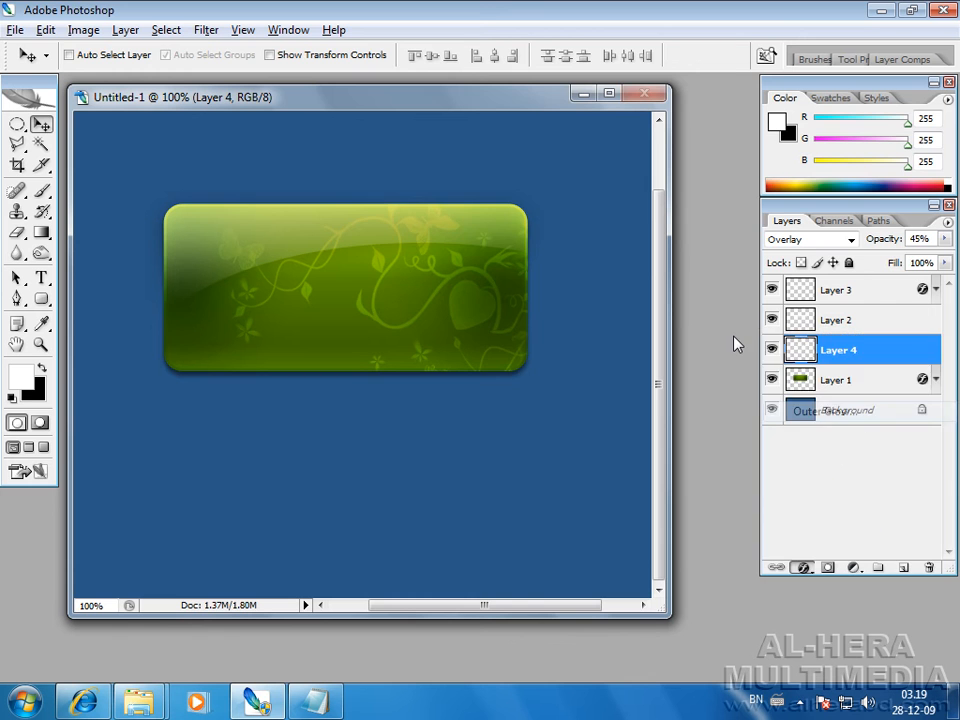
pyautogui.moveTo(590, 150); pyautogui.dragTo(706, 396)
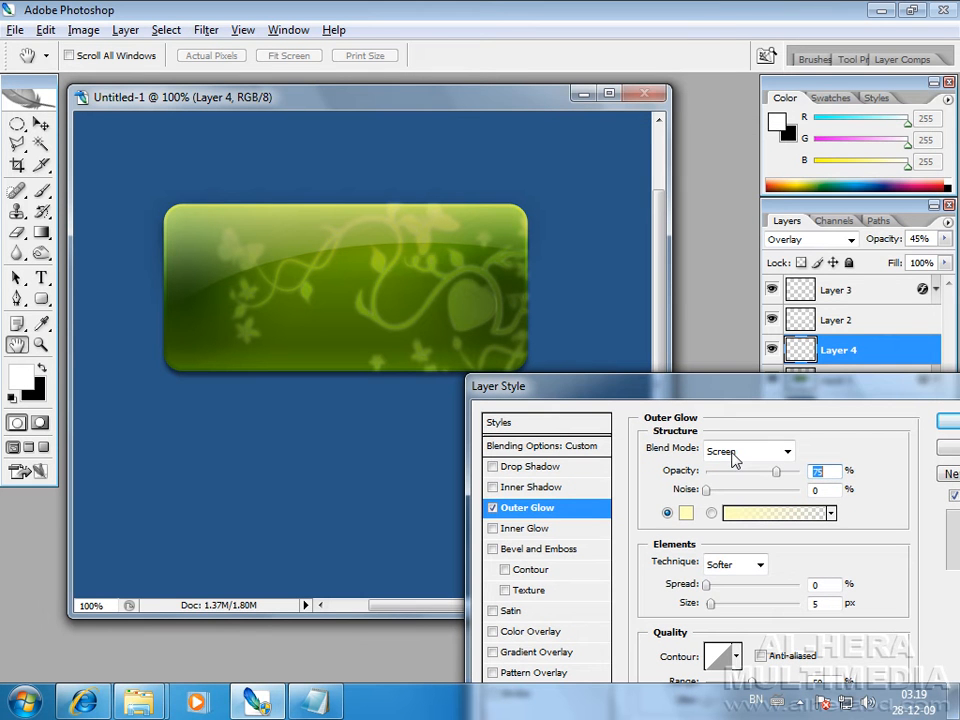
pyautogui.moveTo(790, 478); pyautogui.dragTo(805, 471)
pyautogui.click(787, 451)
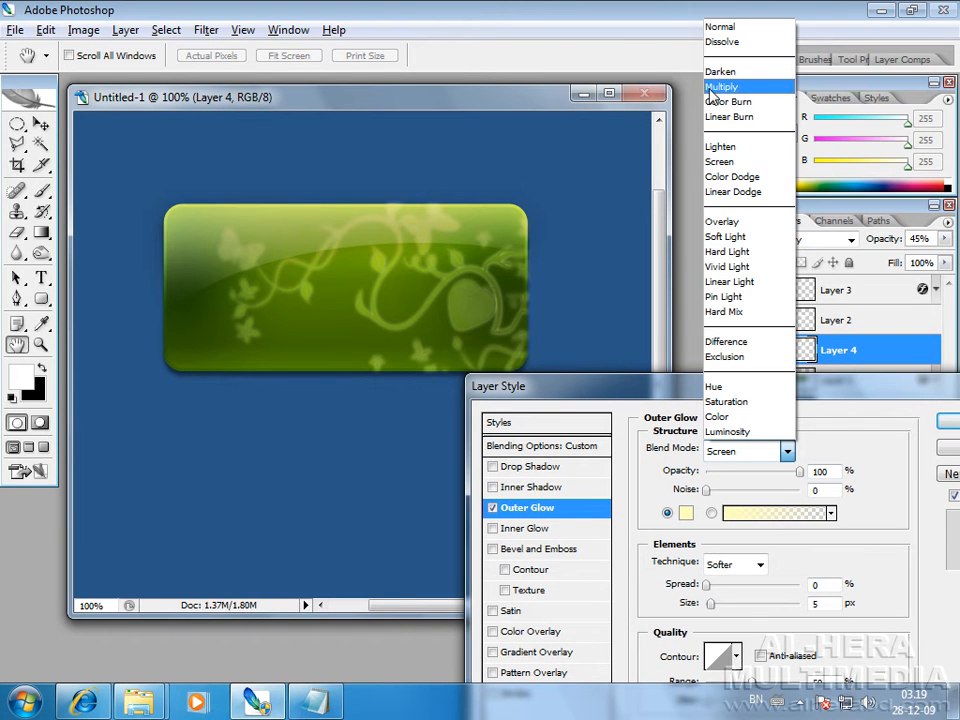
pyautogui.click(740, 221)
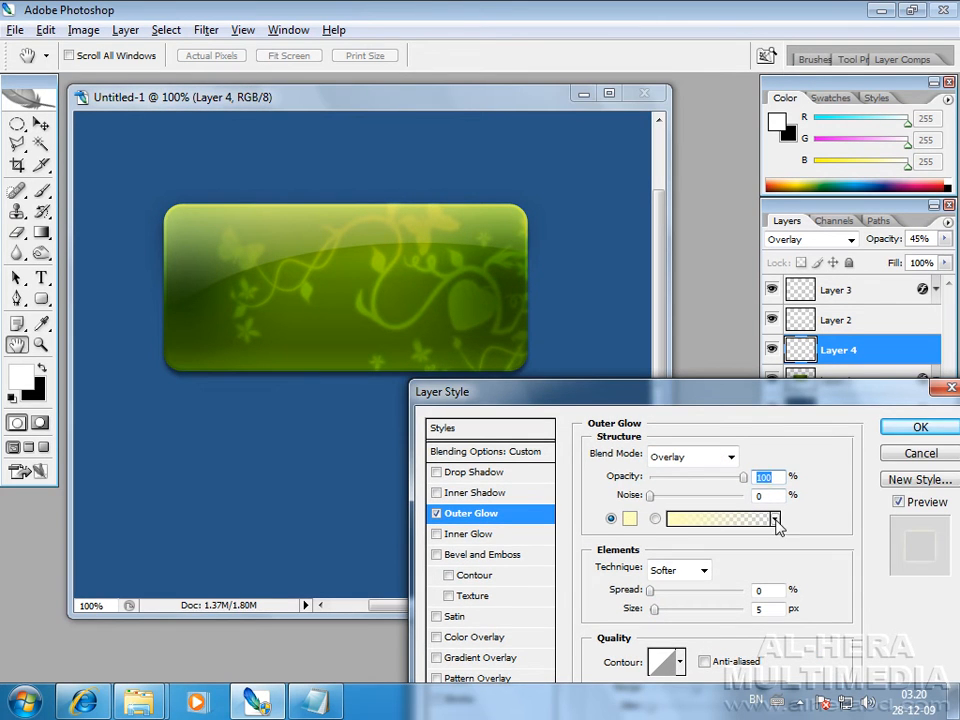
pyautogui.moveTo(741, 478); pyautogui.dragTo(676, 484)
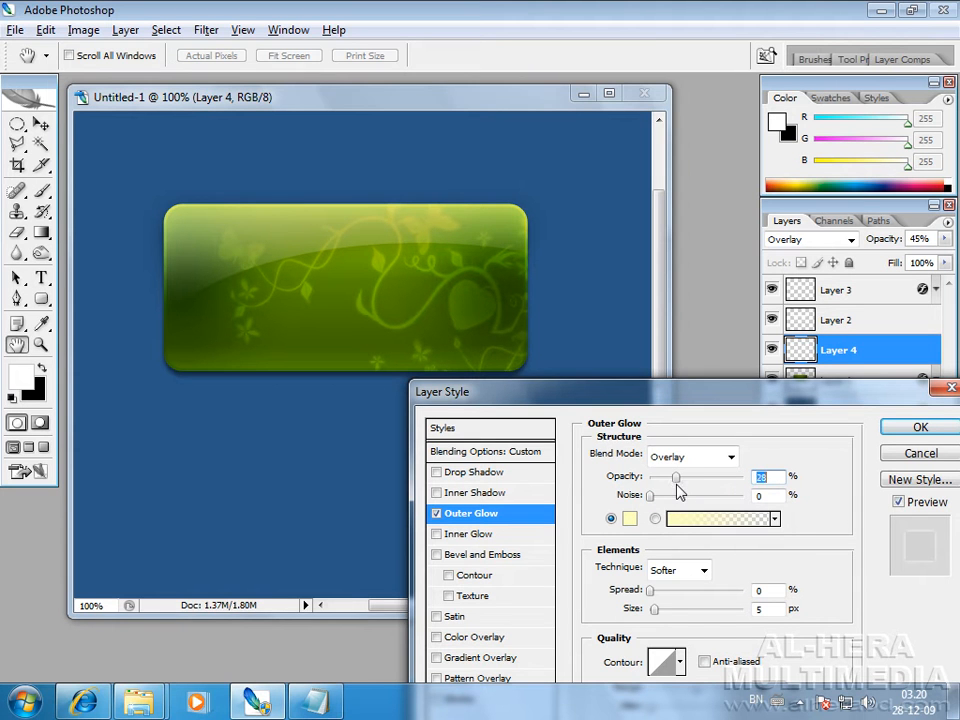
pyautogui.click(930, 432)
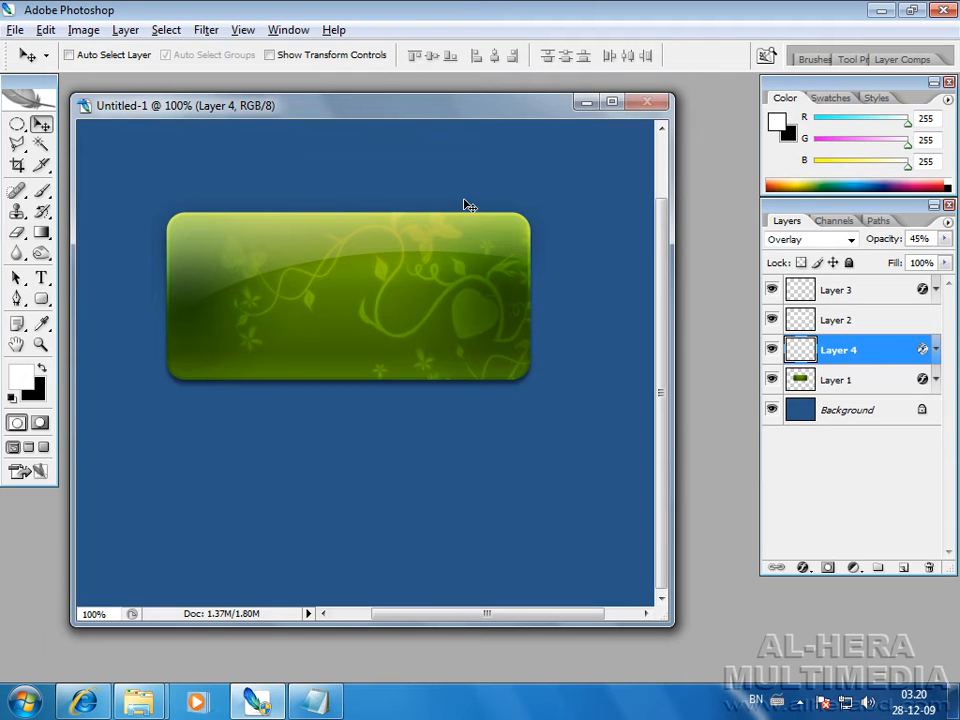
# Open orchid.jpg from the My Pic folder on the Desktop and enlarge its document window
pyautogui.hotkey('ctrl', 'o')
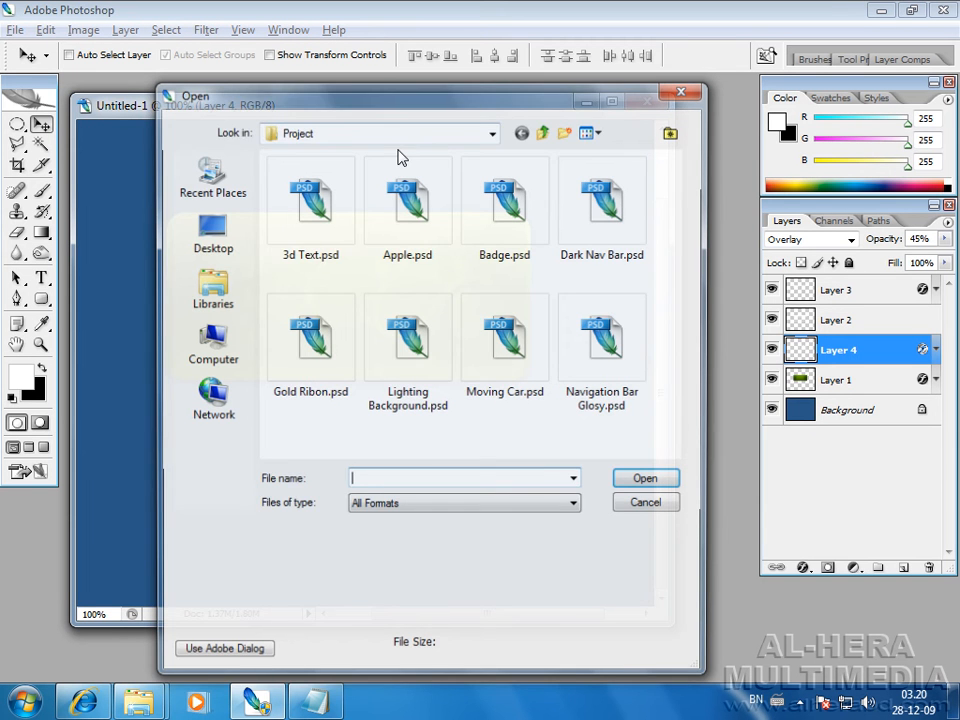
pyautogui.click(207, 240)
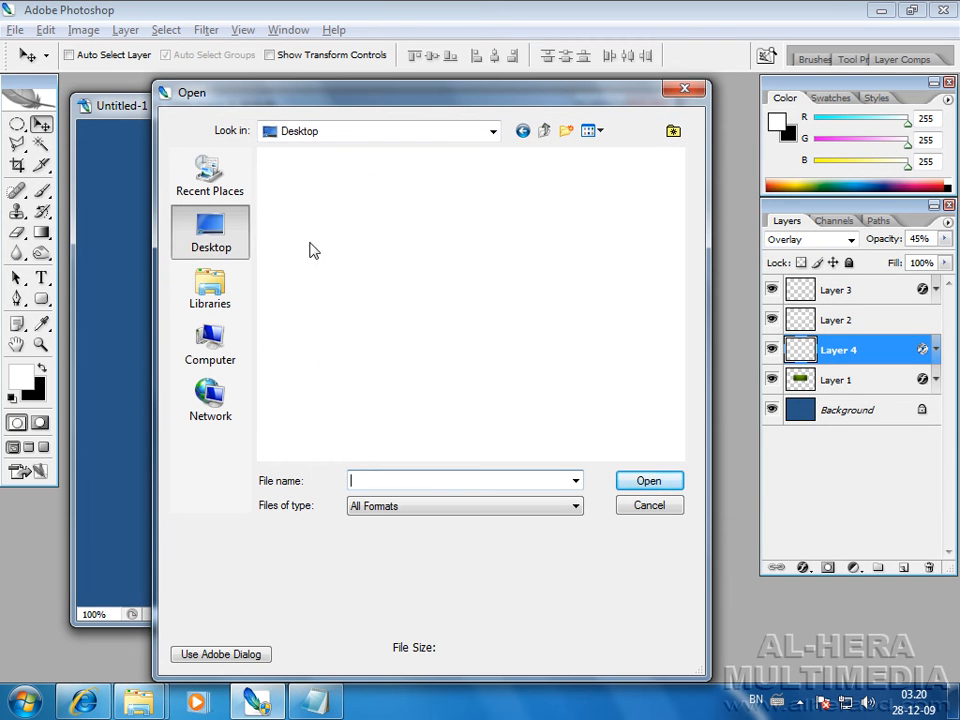
pyautogui.scroll(-10, 680, 323)
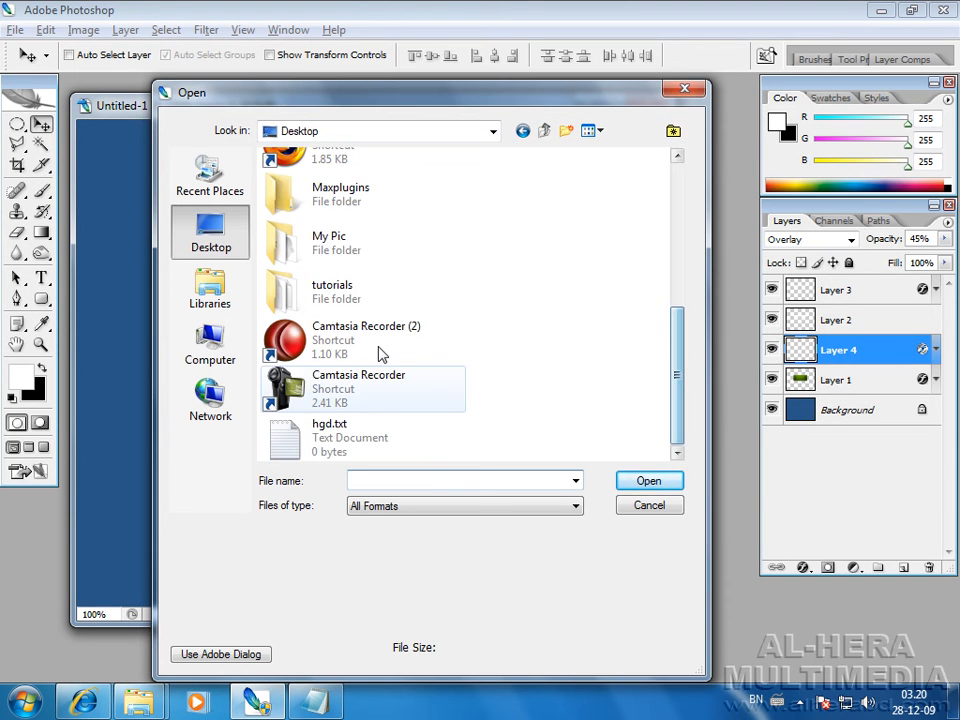
pyautogui.doubleClick(358, 249)
pyautogui.doubleClick(501, 212)
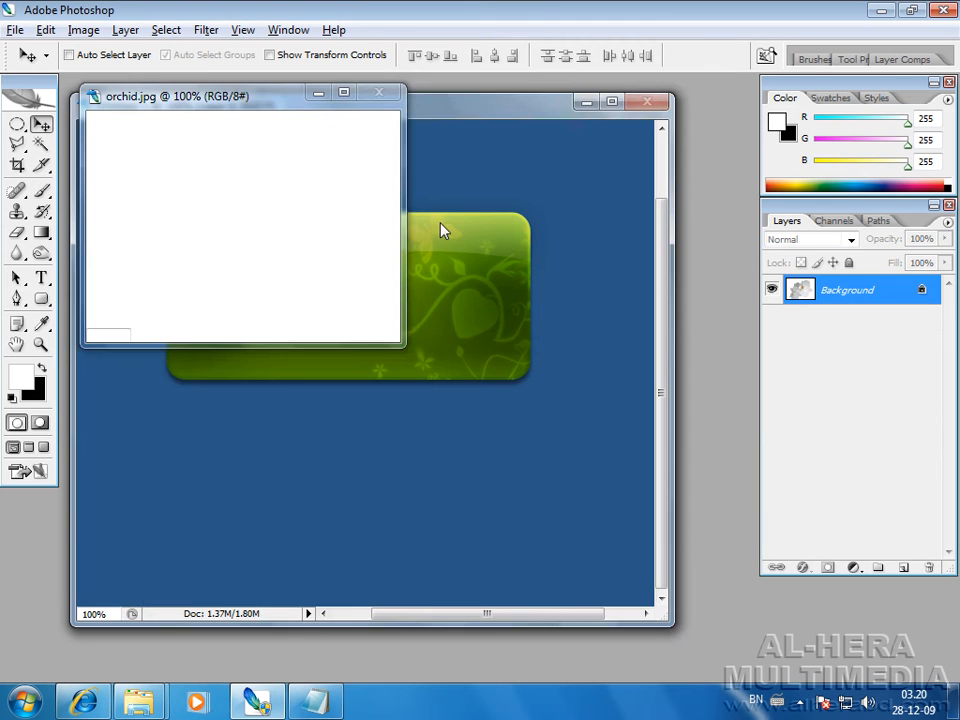
pyautogui.moveTo(401, 344); pyautogui.dragTo(668, 540)
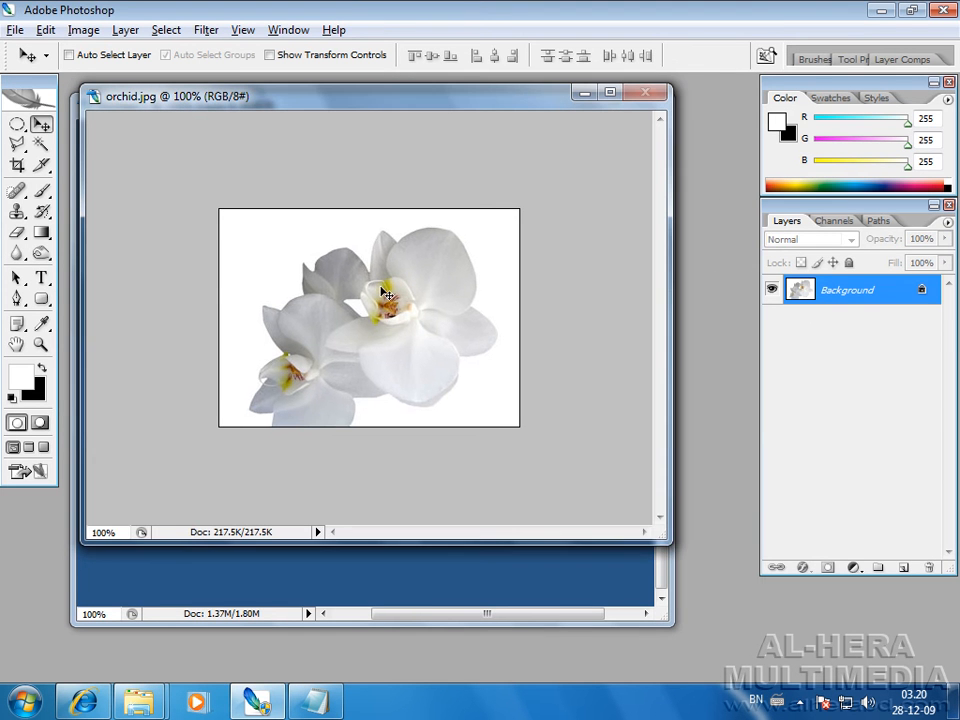
pyautogui.click(41, 144)
pyautogui.click(281, 266)
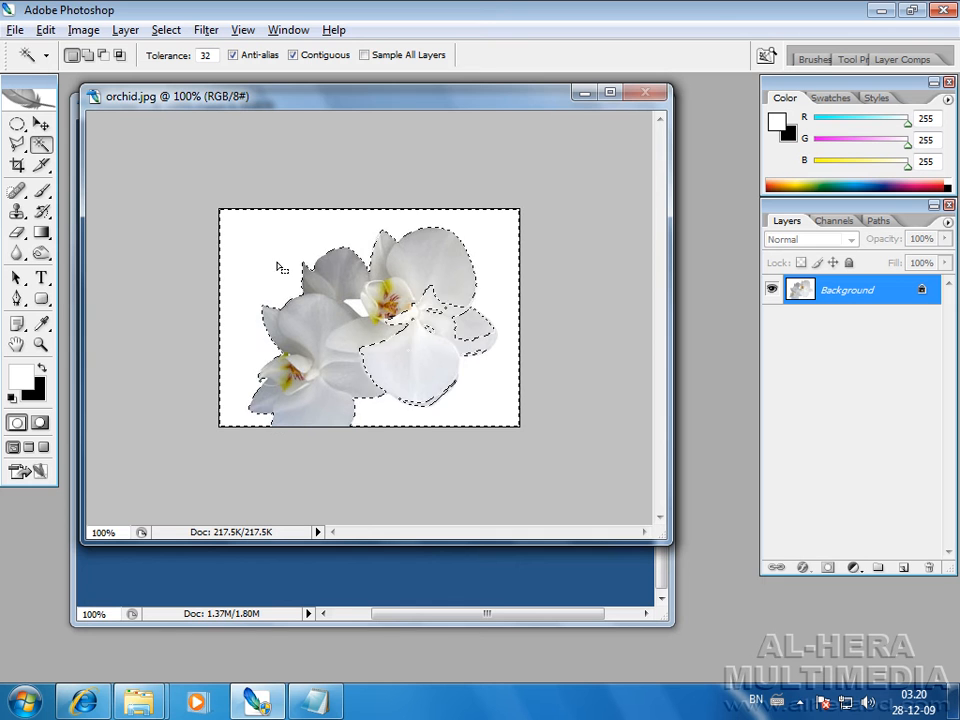
pyautogui.click(17, 124)
pyautogui.click(348, 187)
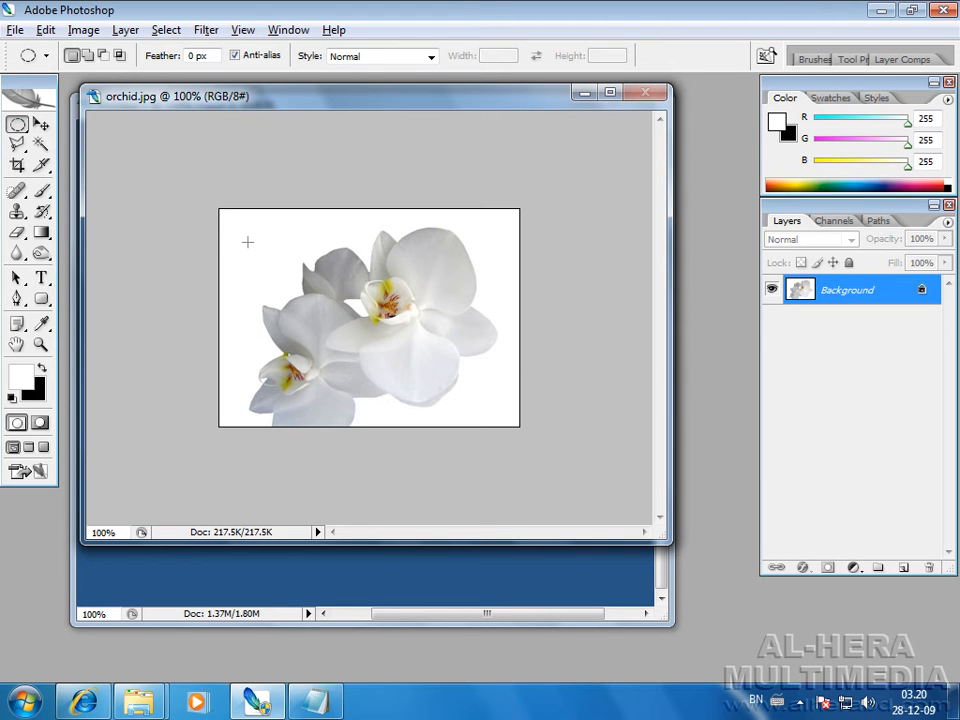
pyautogui.click(41, 124)
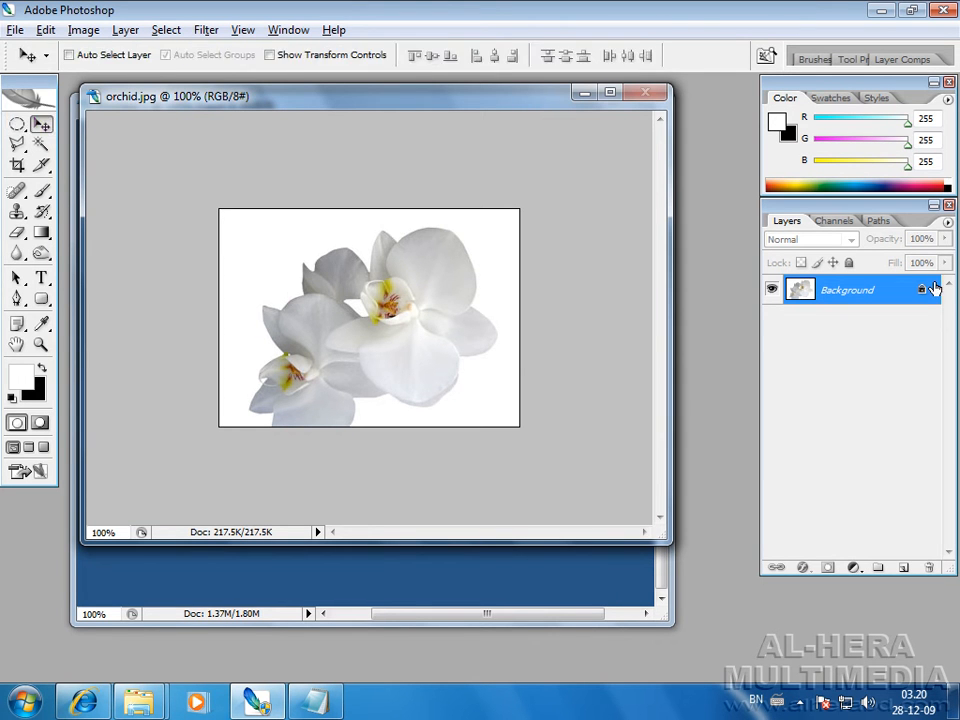
pyautogui.click(838, 223)
pyautogui.click(785, 221)
pyautogui.click(876, 221)
pyautogui.click(786, 221)
# With Magic Wand tolerance 10, select the white background and the gap between petals, invert the selection, copy the orchids and close orchid.jpg
pyautogui.click(40, 145)
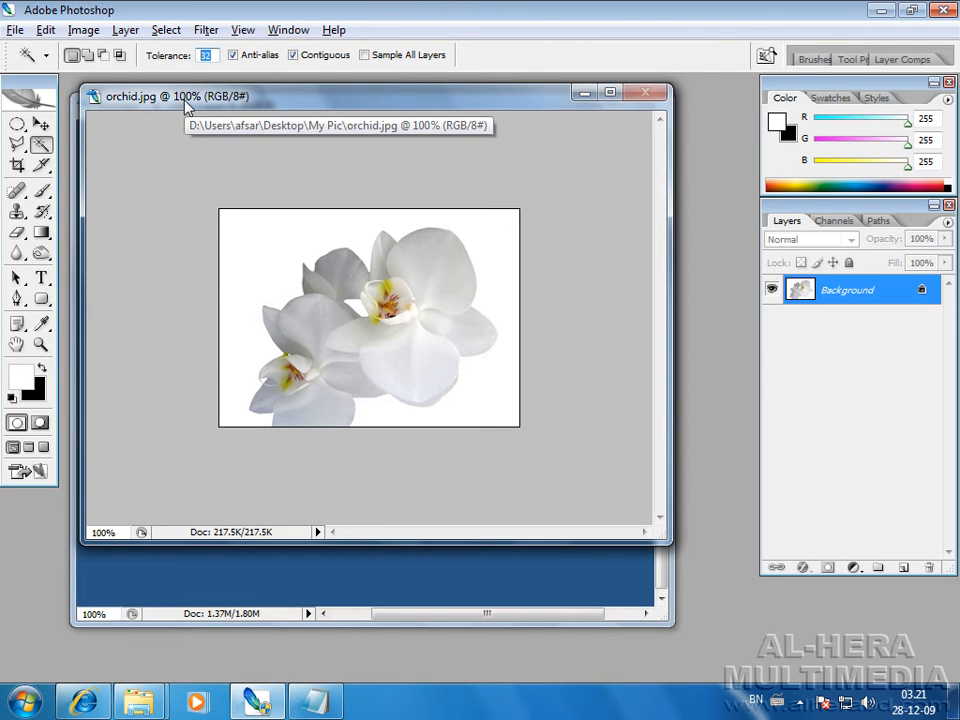
pyautogui.click(225, 232)
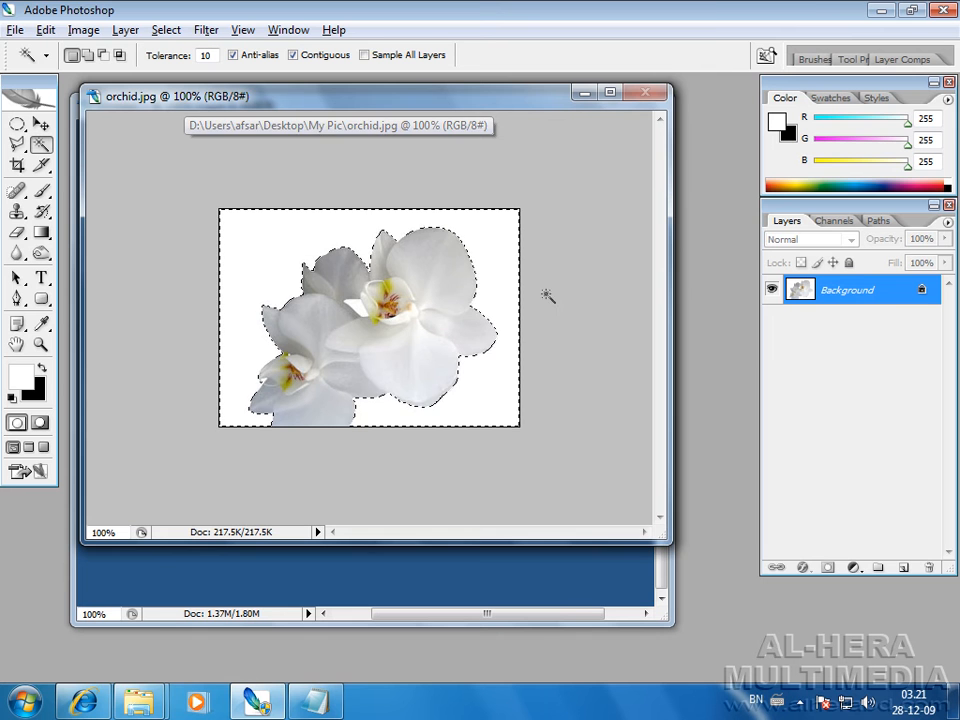
pyautogui.keyDown('shift'); pyautogui.click(358, 308); pyautogui.keyUp('shift')
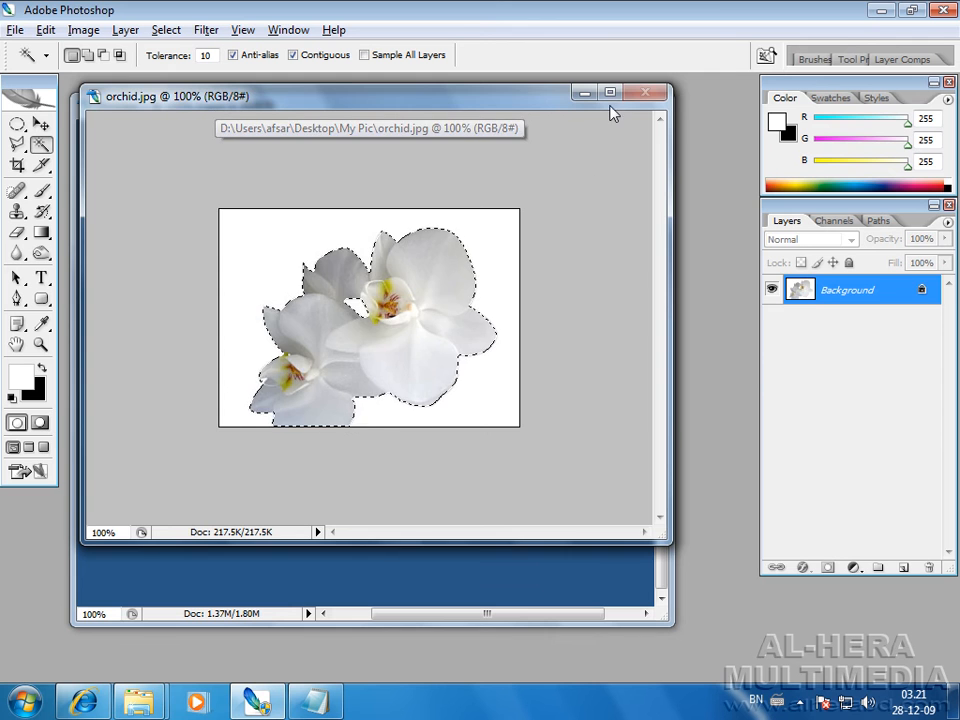
pyautogui.click(645, 93)
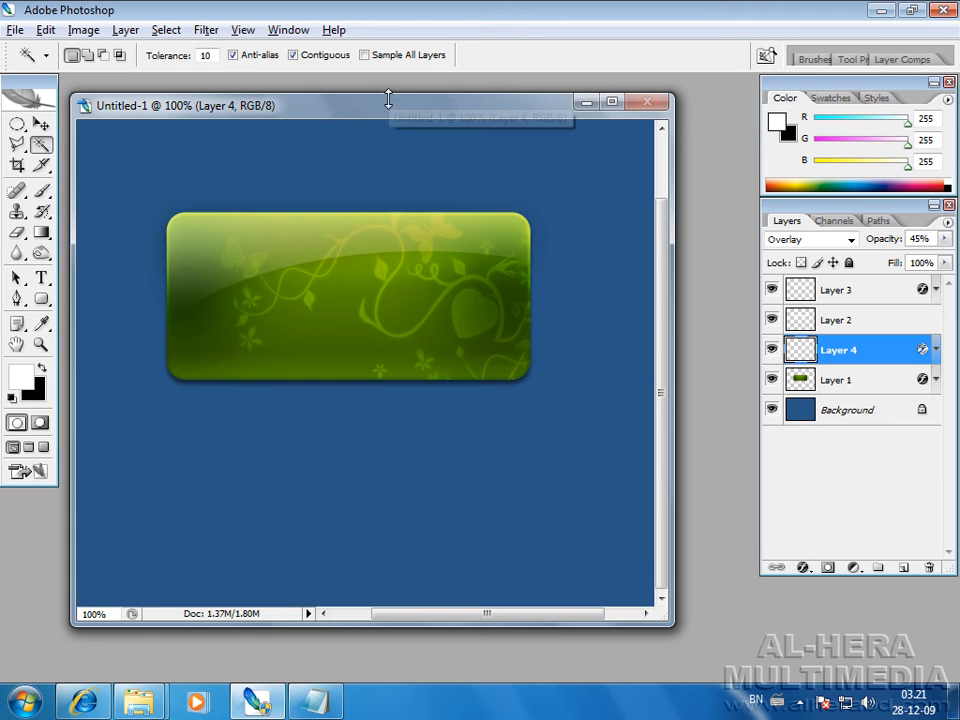
# Paste the orchids into Untitled-1 above Layer 4 and move them over the right part of the green button
pyautogui.hotkey('ctrl', 'v')
pyautogui.click(41, 124)
pyautogui.moveTo(380, 396); pyautogui.dragTo(447, 334)
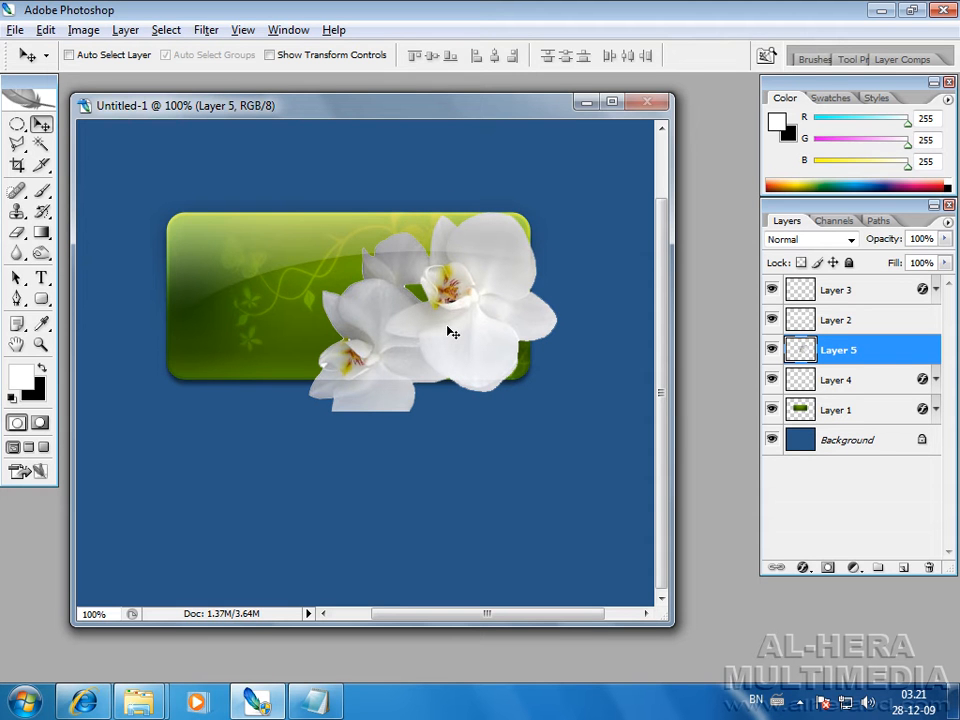
# Trim the orchids' fringe on Layer 5 by contracting their selection 1 pixel, inverting it and deleting the edge, and deselect
pyautogui.keyDown('ctrl'); pyautogui.click(805, 353); pyautogui.keyUp('ctrl')
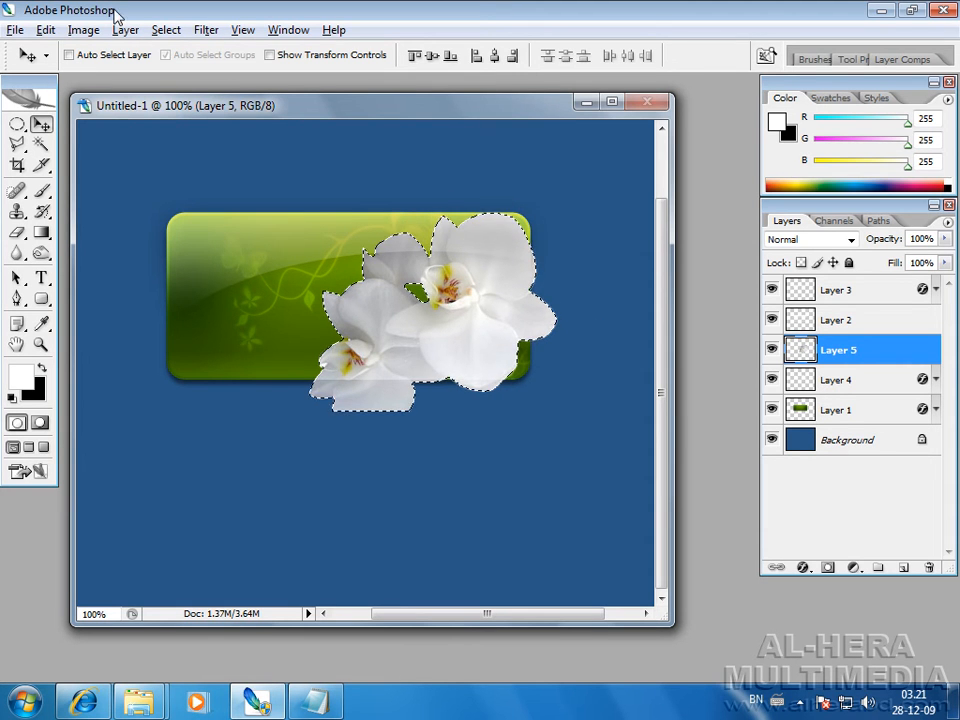
pyautogui.moveTo(240, 229)
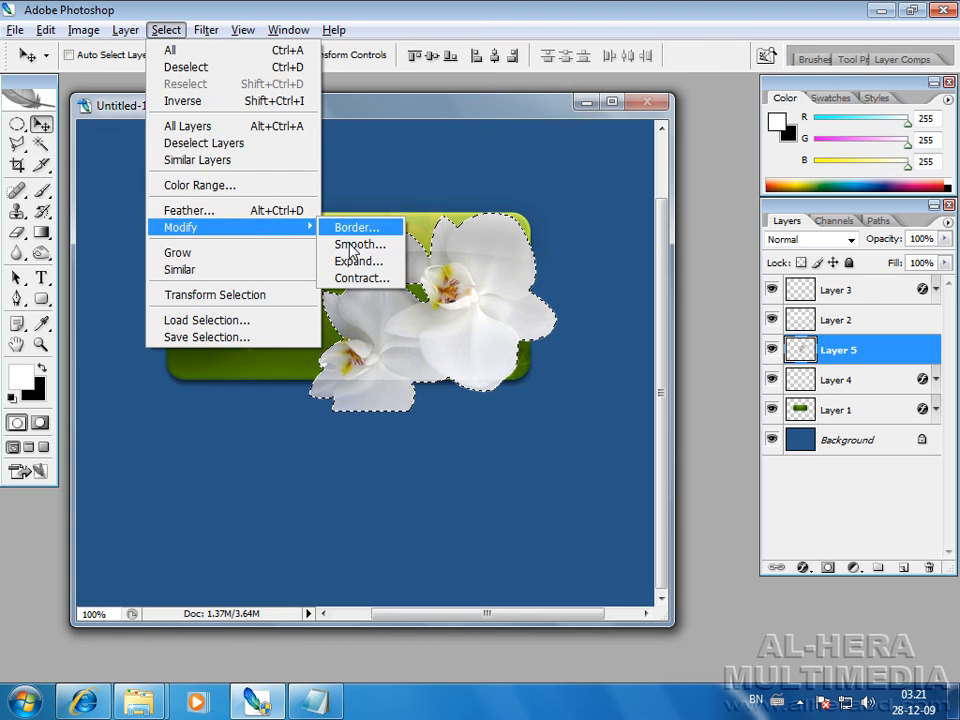
pyautogui.click(352, 276)
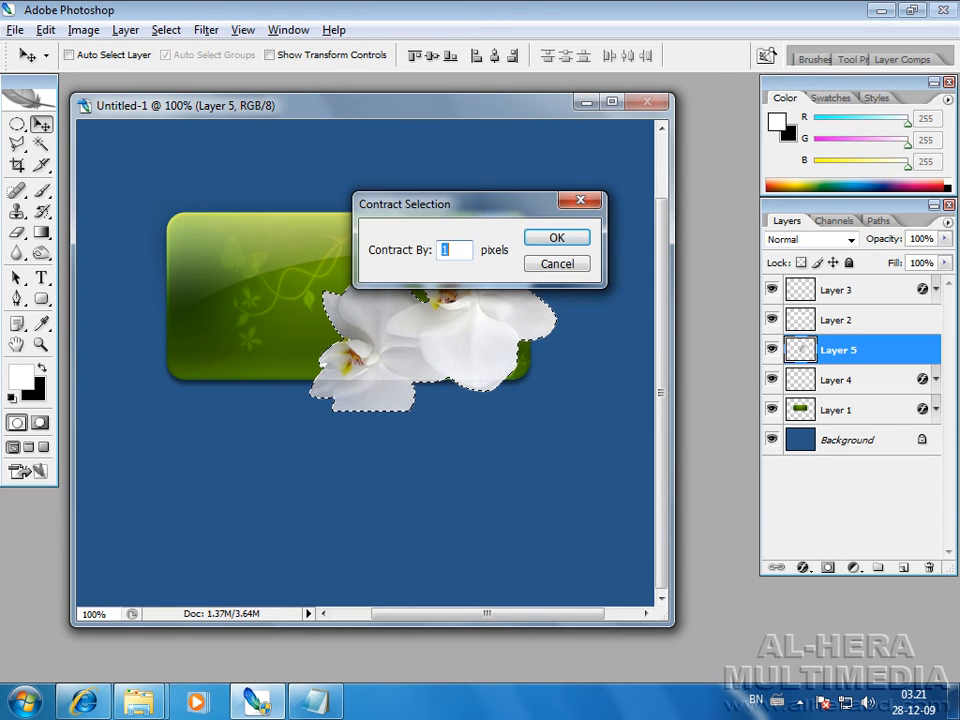
pyautogui.press('Return')
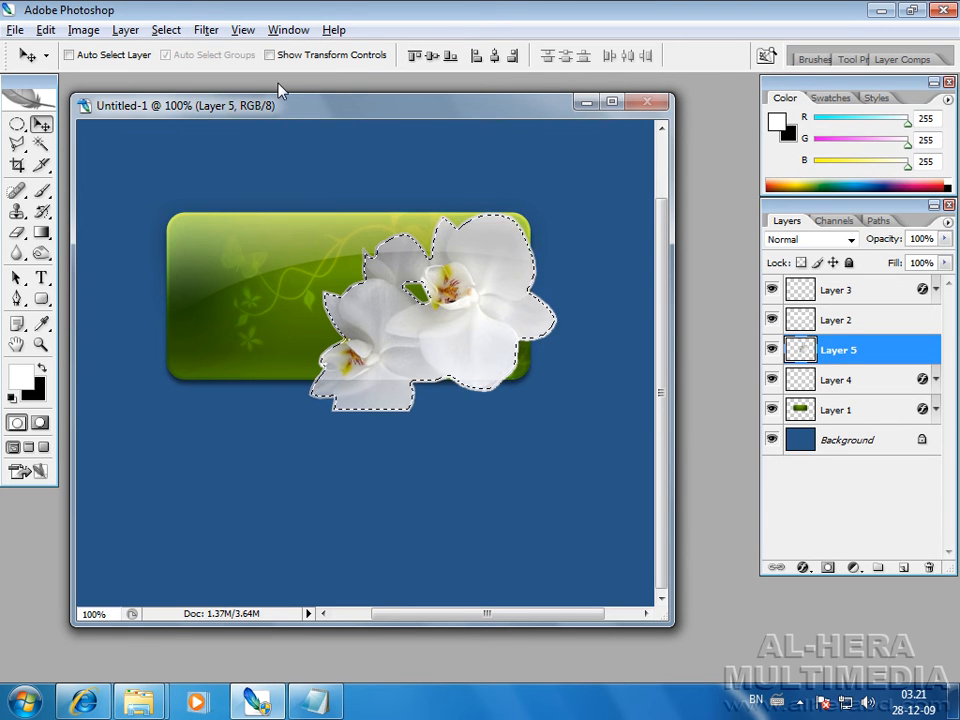
pyautogui.hotkey('ctrl', 'shift', 'u')
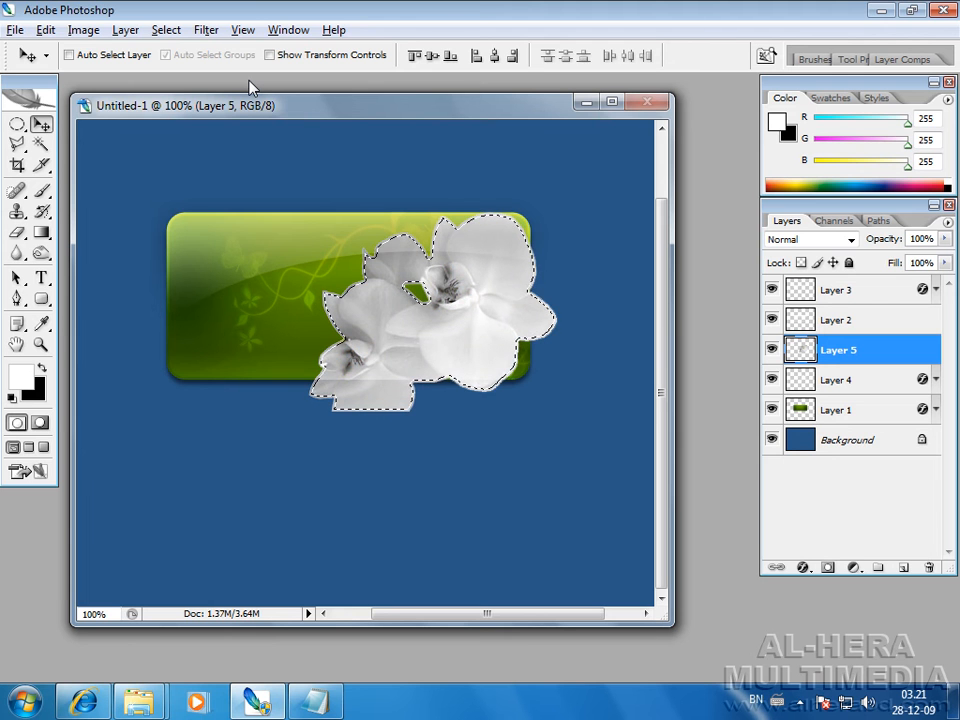
pyautogui.hotkey('ctrl', 'z')
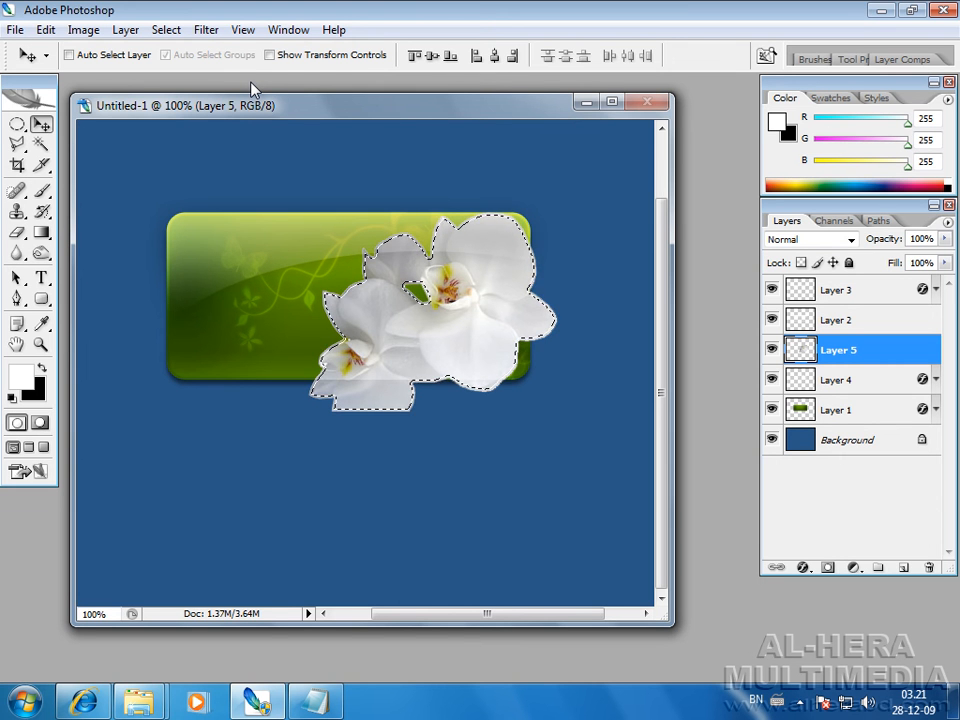
pyautogui.hotkey('ctrl', 'shift', 'i')
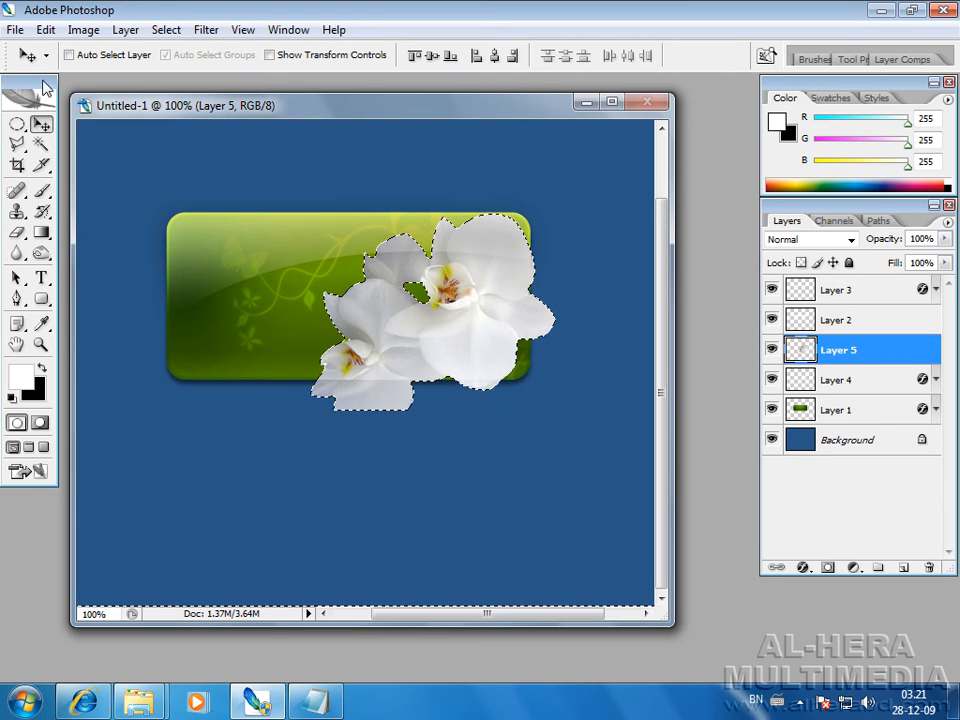
pyautogui.click(17, 124)
pyautogui.click(122, 158)
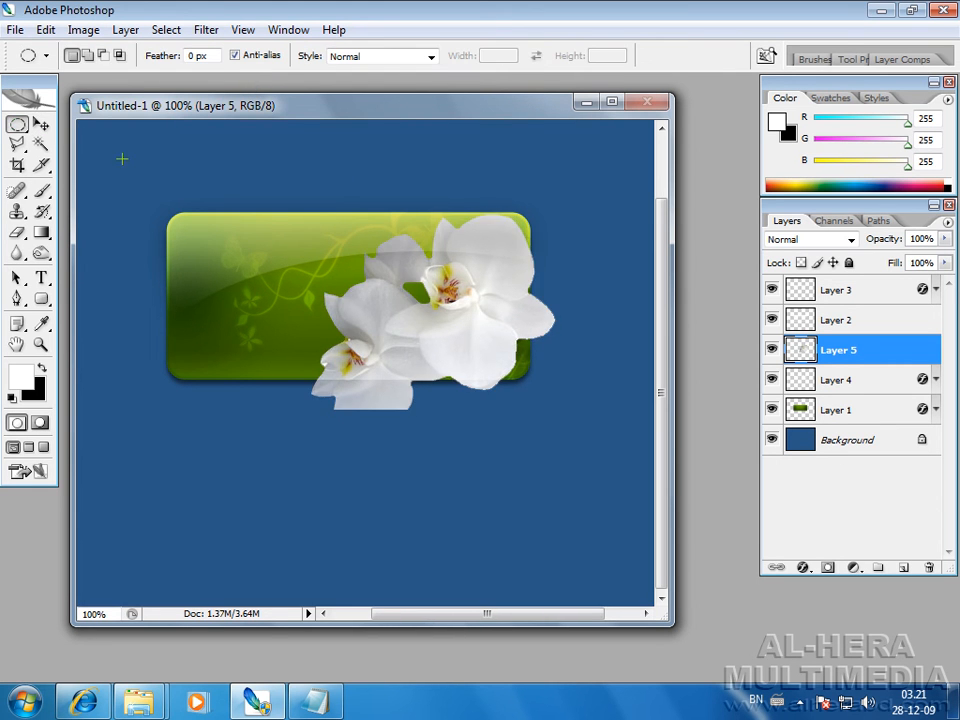
# Scale the orchids on Layer 5 to about 74% and place them over the button's lower-right corner
pyautogui.click(40, 122)
pyautogui.moveTo(465, 323); pyautogui.dragTo(460, 330)
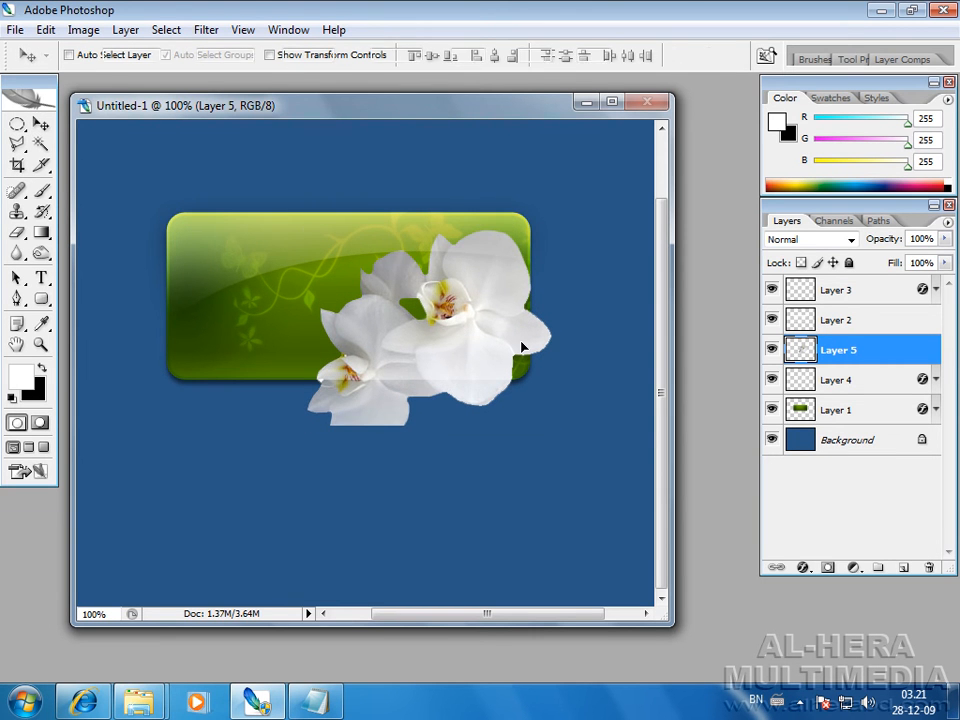
pyautogui.hotkey('ctrl', 't')
pyautogui.moveTo(551, 421); pyautogui.dragTo(525, 395)
pyautogui.moveTo(462, 310); pyautogui.dragTo(487, 288)
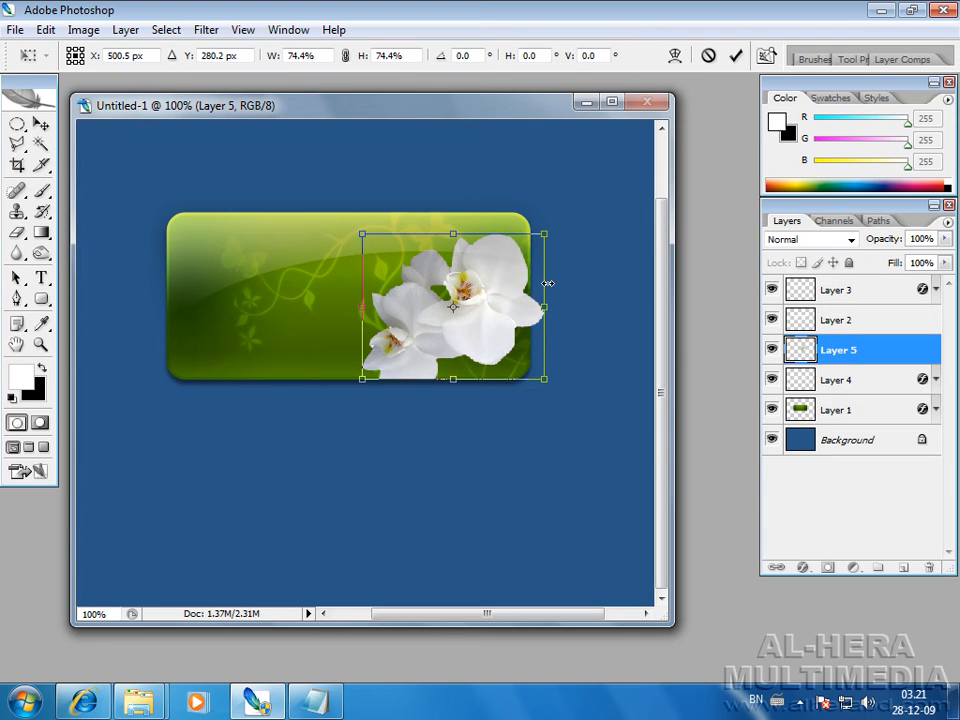
pyautogui.press('Return')
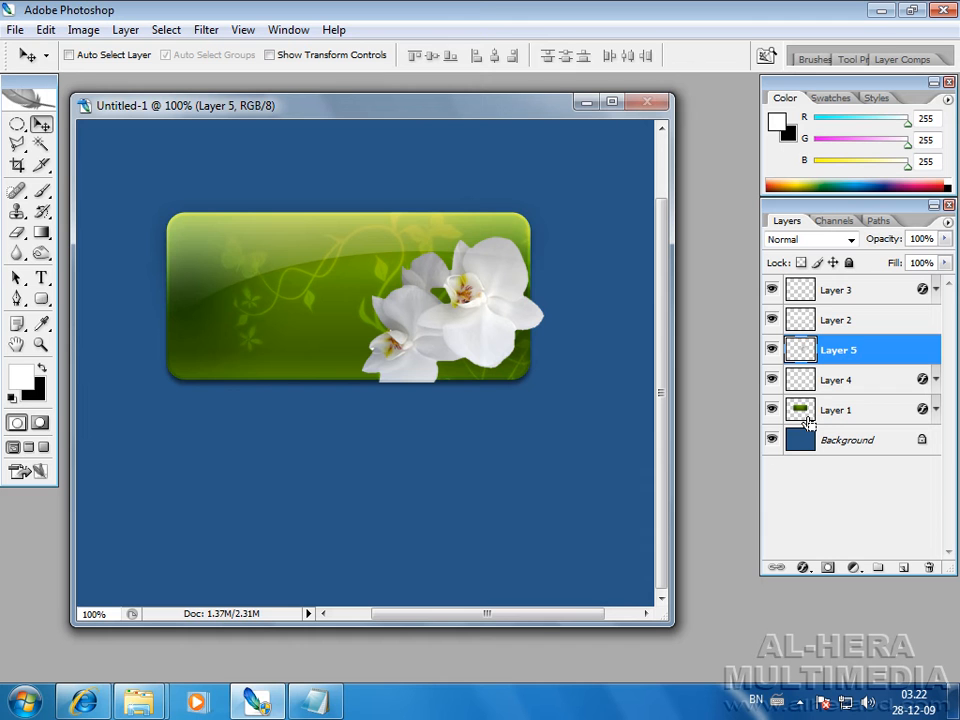
# Delete the parts of the orchids on Layer 5 that lie outside Layer 1's button outline, and deselect
pyautogui.keyDown('ctrl'); pyautogui.click(801, 410); pyautogui.keyUp('ctrl')
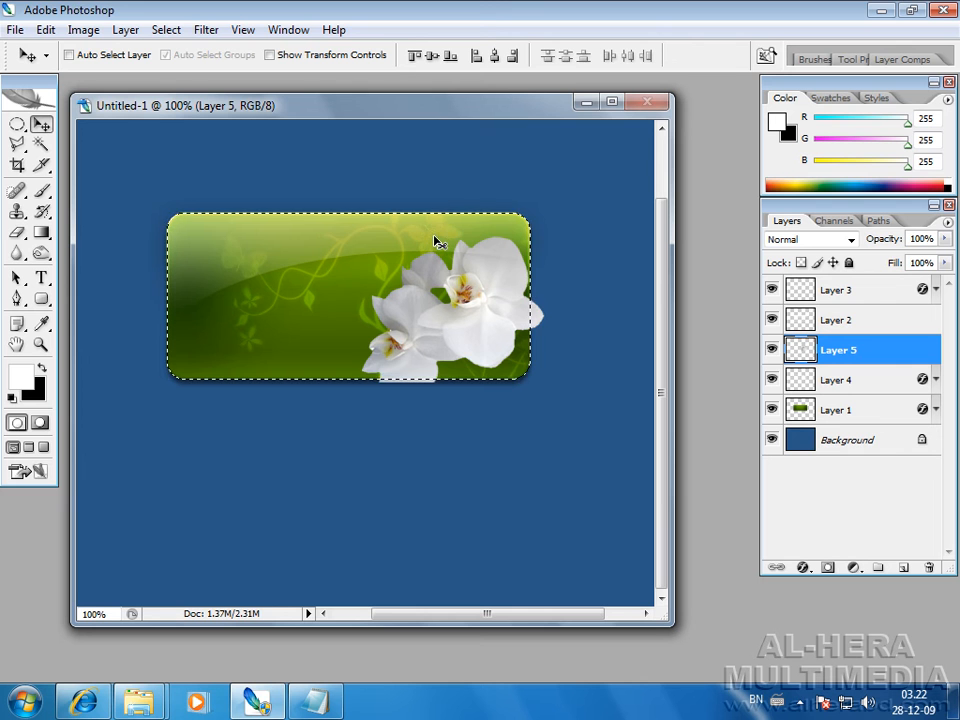
pyautogui.hotkey('ctrl', 'shift', 'i')
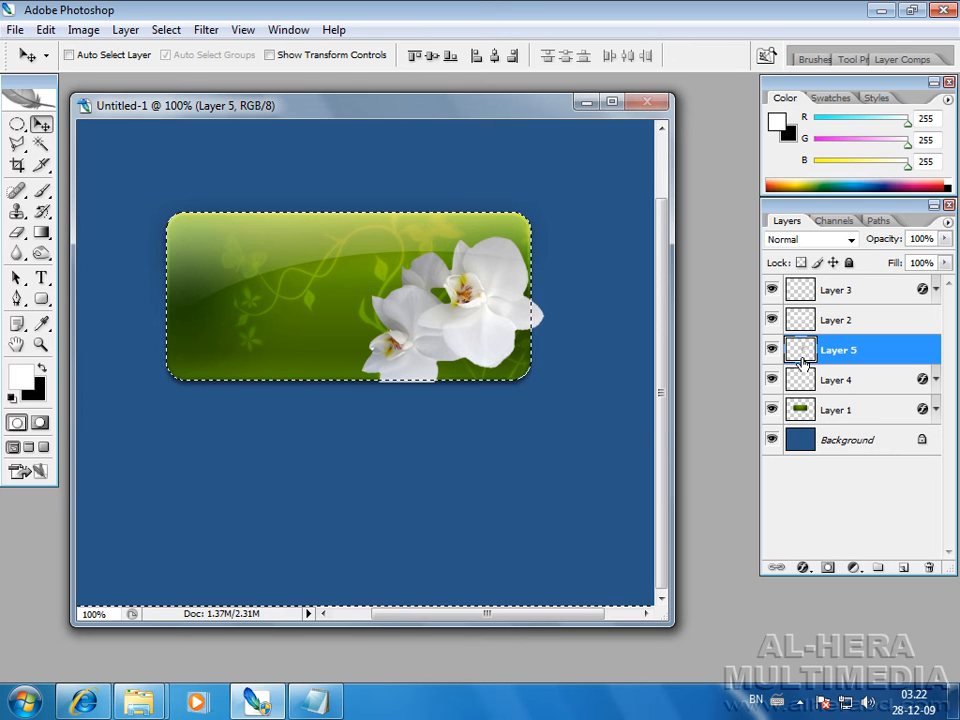
pyautogui.press('Delete')
pyautogui.click(17, 124)
pyautogui.click(270, 186)
pyautogui.press('v')
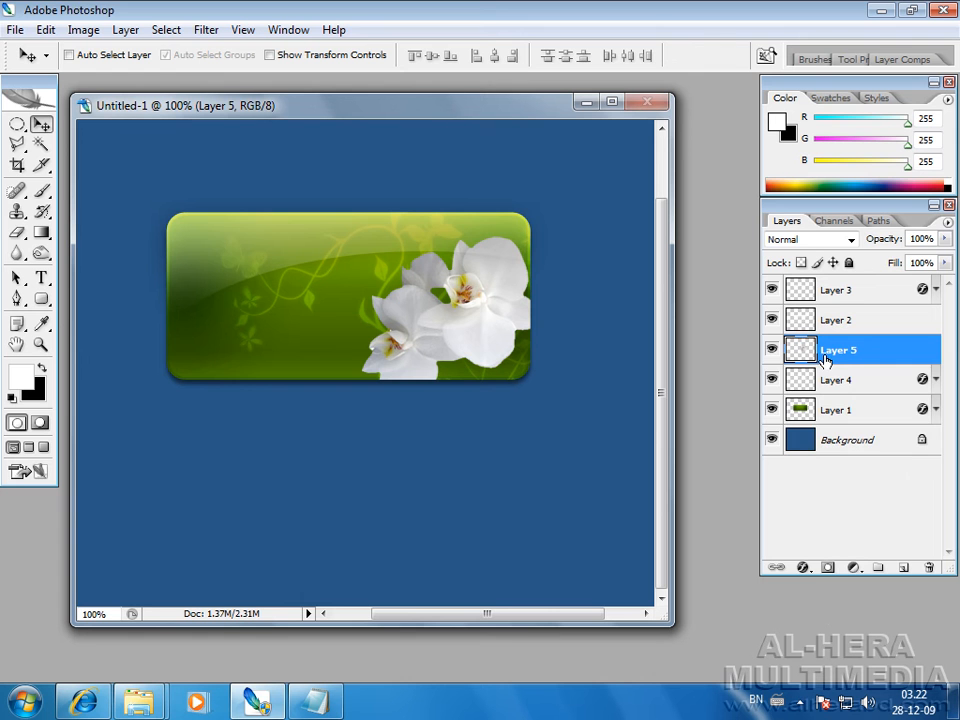
# Add an Outer Glow to the orchids on Layer 5 in black (000000) with the Normal blend mode
pyautogui.click(803, 568)
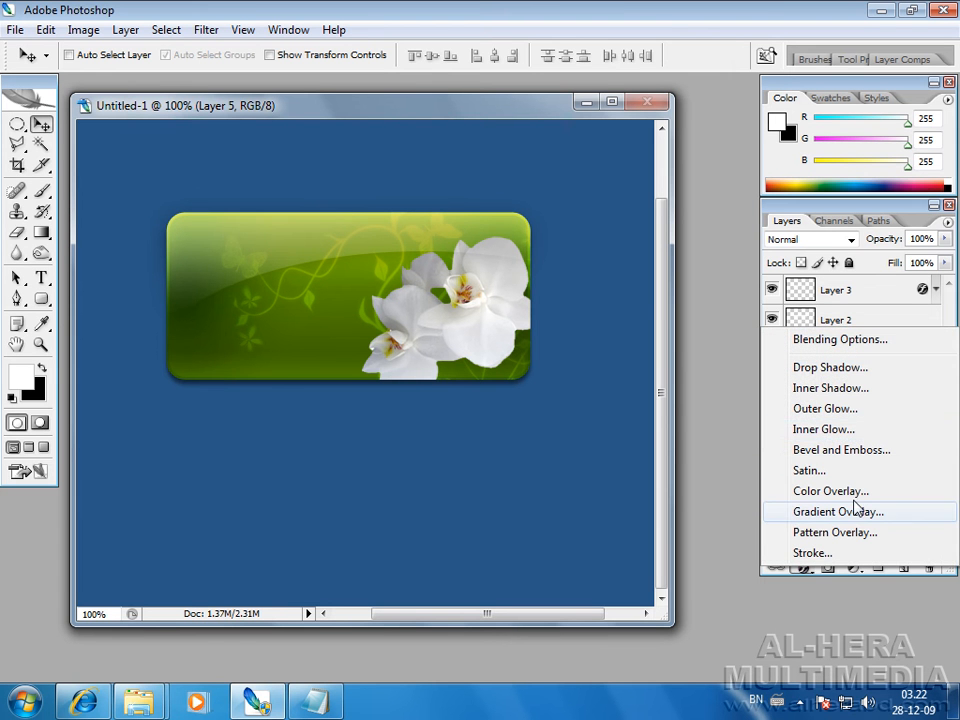
pyautogui.click(795, 409)
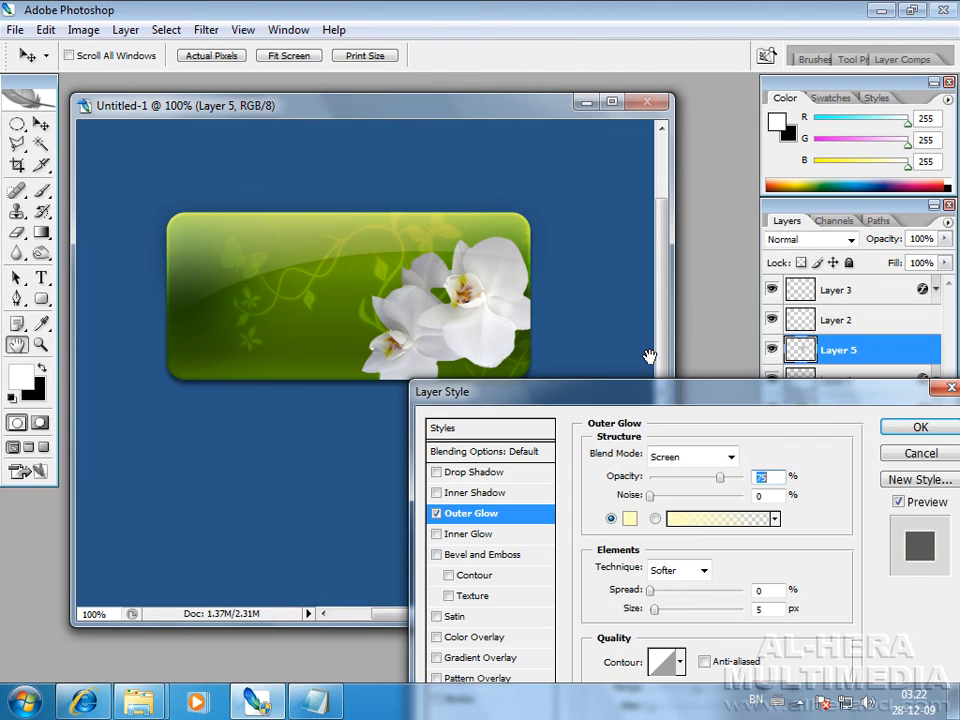
pyautogui.click(629, 517)
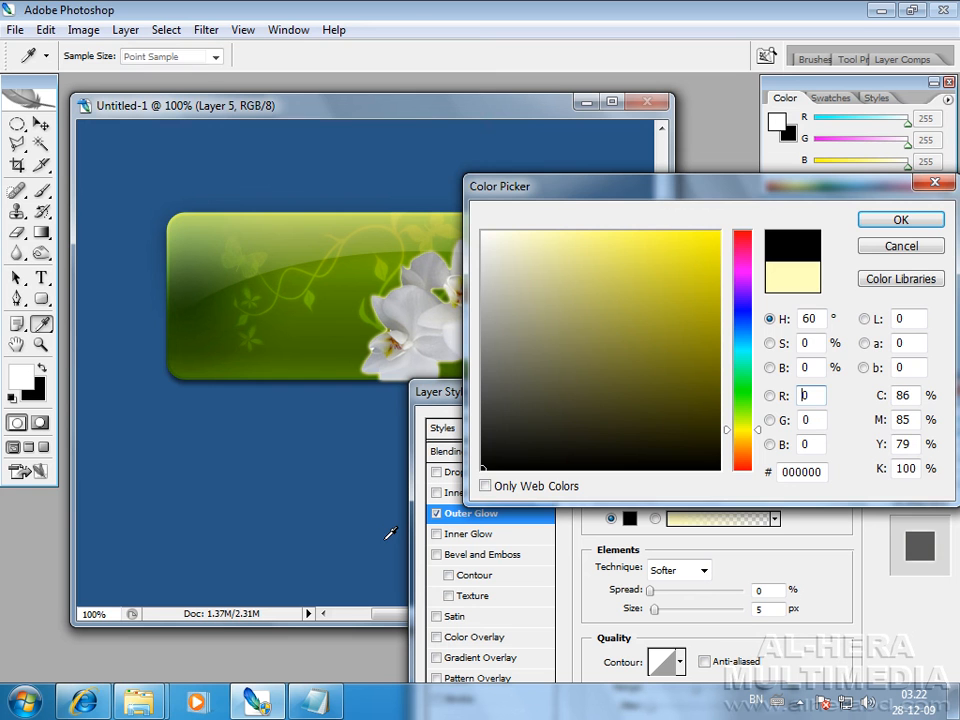
pyautogui.click(900, 220)
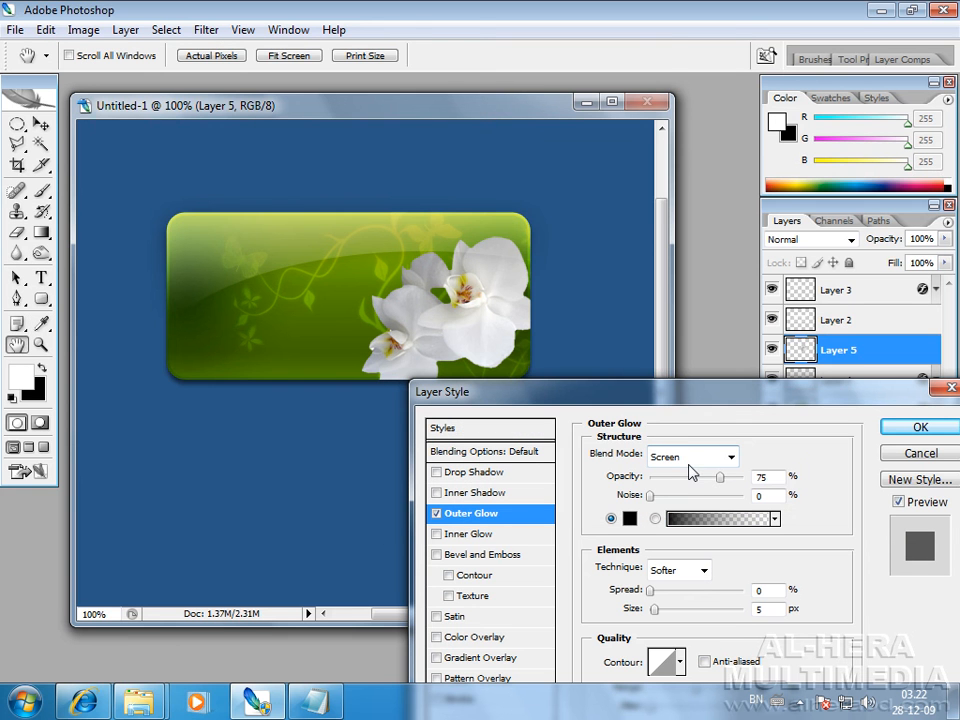
pyautogui.click(690, 458)
pyautogui.click(664, 32)
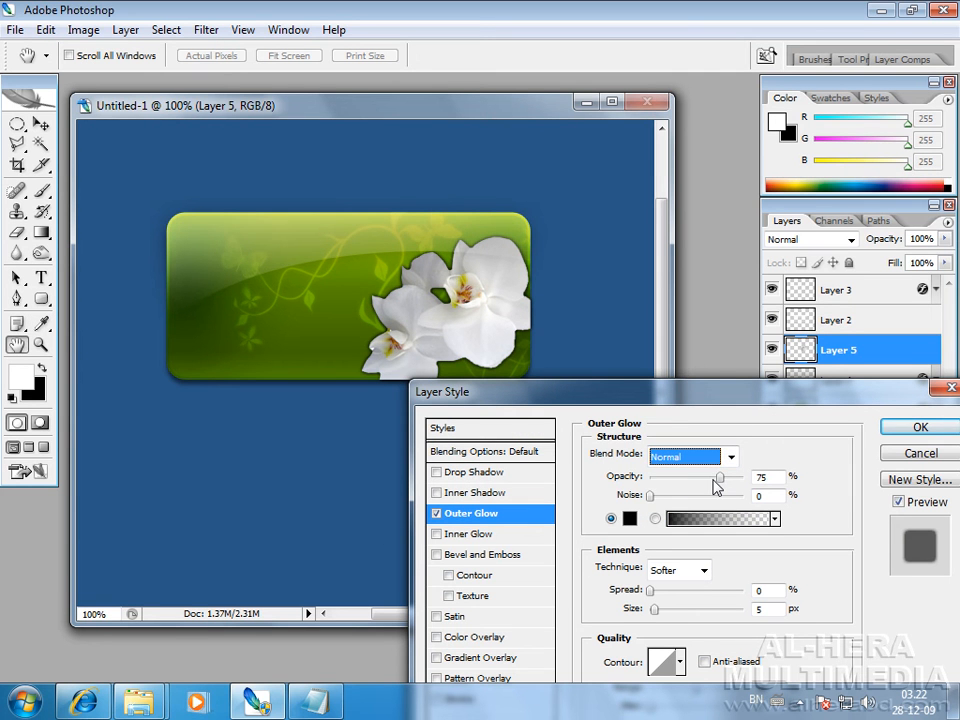
# Widen the orchids' black outer glow and lower its opacity to a faint, soft shadow, and apply the layer style
pyautogui.moveTo(718, 478); pyautogui.dragTo(677, 478)
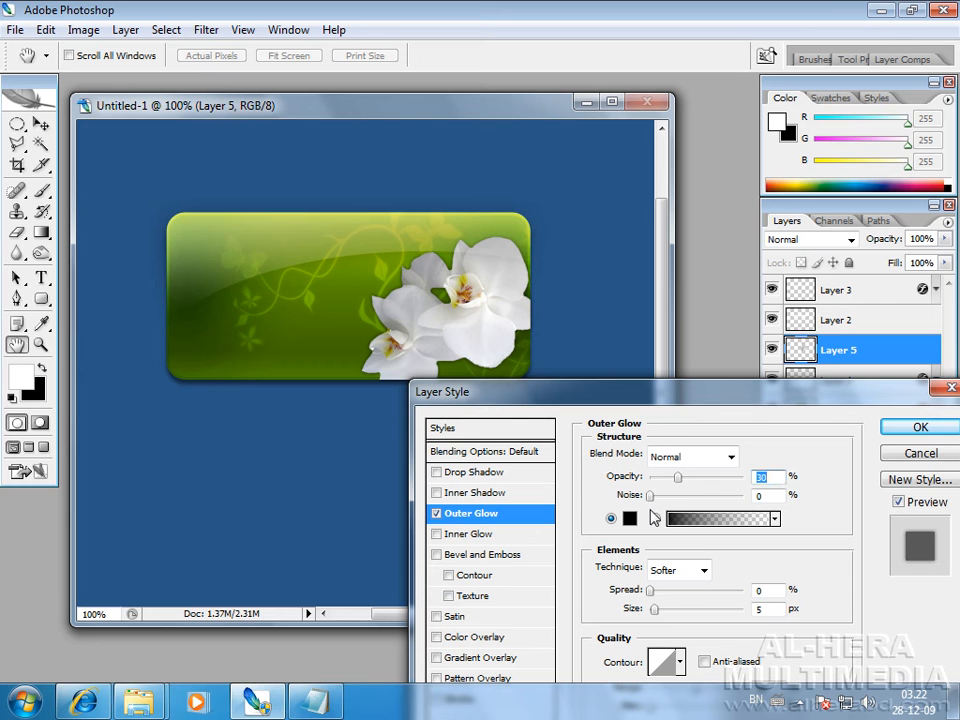
pyautogui.moveTo(654, 608); pyautogui.dragTo(665, 610)
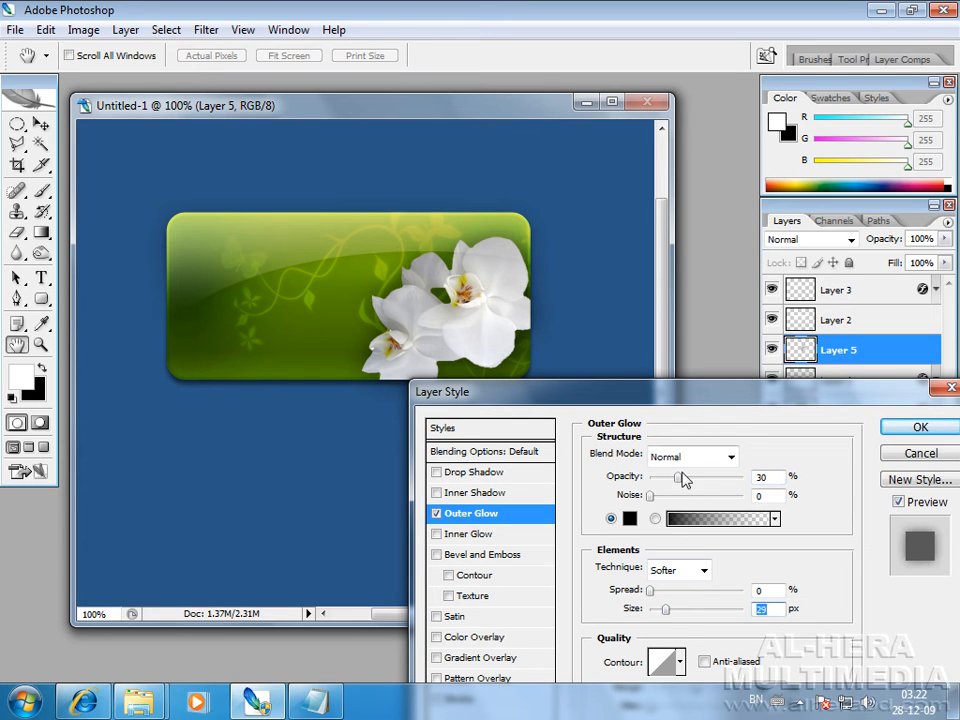
pyautogui.moveTo(677, 478); pyautogui.dragTo(745, 480)
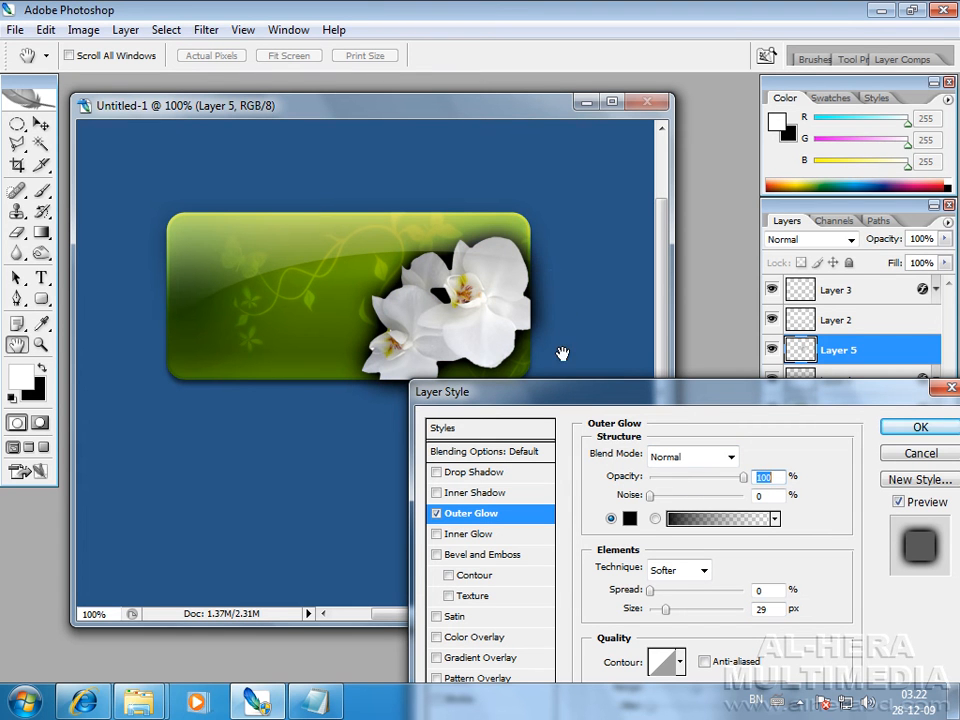
pyautogui.moveTo(745, 478); pyautogui.dragTo(676, 480)
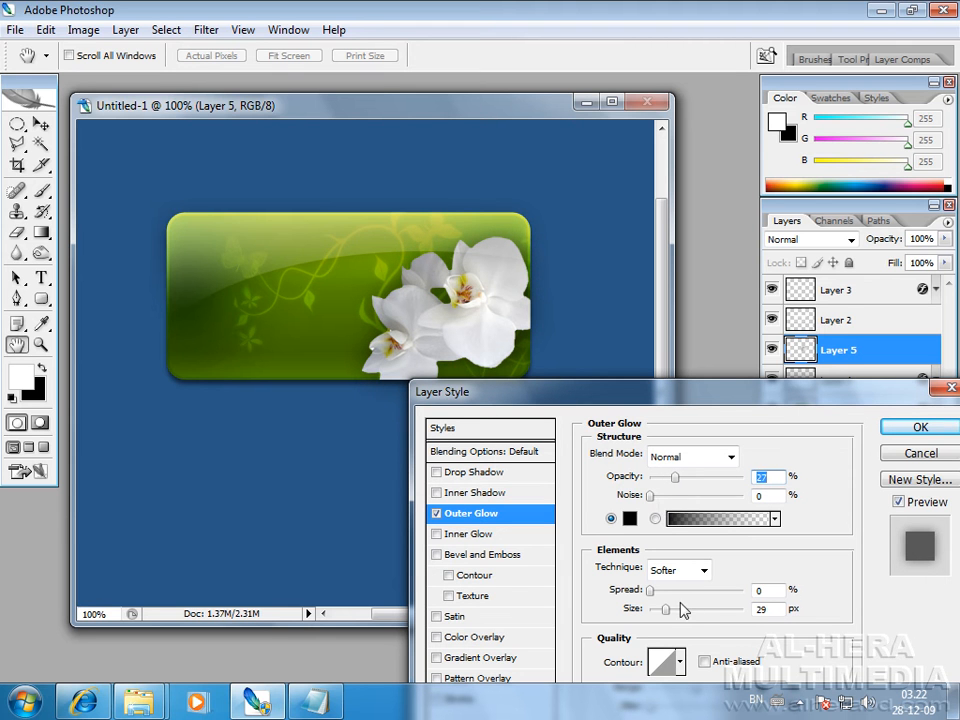
pyautogui.moveTo(668, 607); pyautogui.dragTo(675, 614)
pyautogui.moveTo(676, 489); pyautogui.dragTo(665, 480)
pyautogui.click(912, 428)
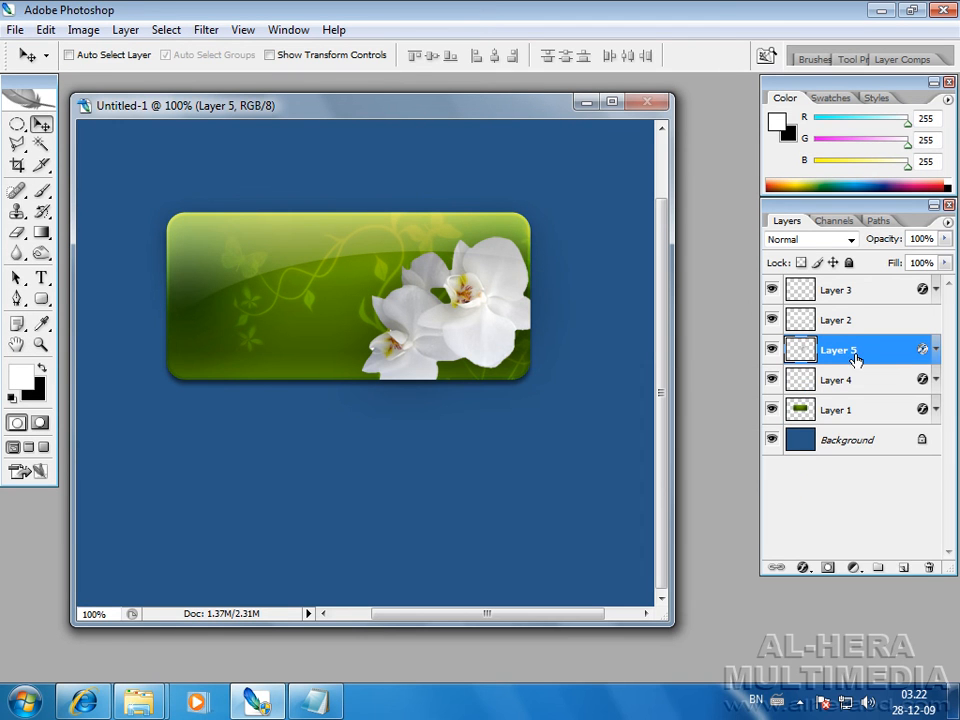
# Create an empty layer above Layer 5 and merge the two so the orchids' glow is rasterized
pyautogui.click(906, 568)
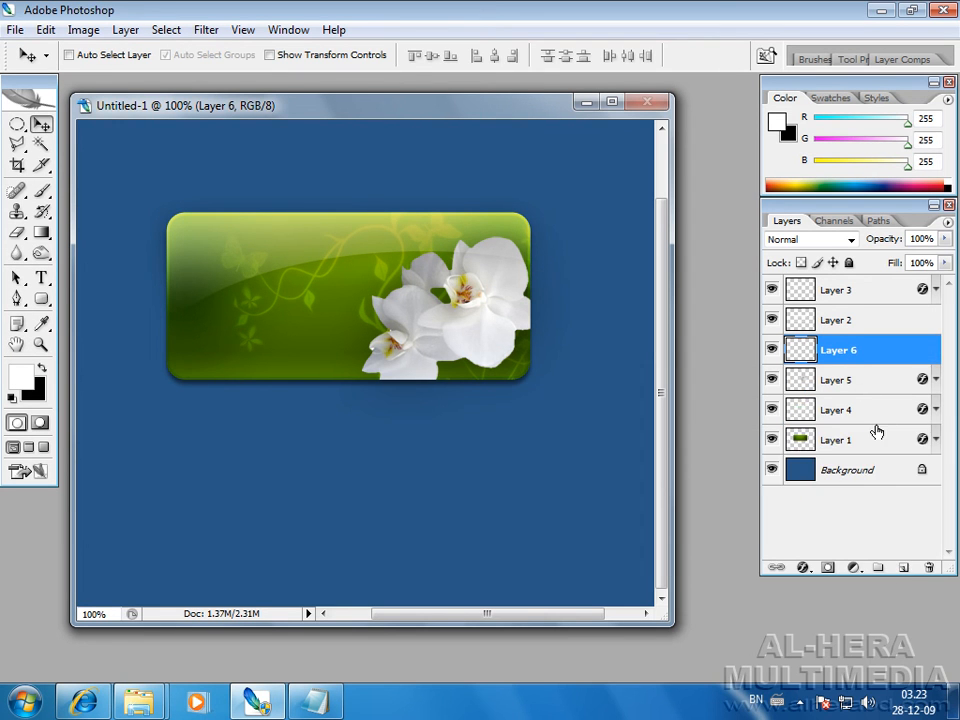
pyautogui.keyDown('shift'); pyautogui.click(846, 384); pyautogui.keyUp('shift')
pyautogui.hotkey('ctrl', 'e')
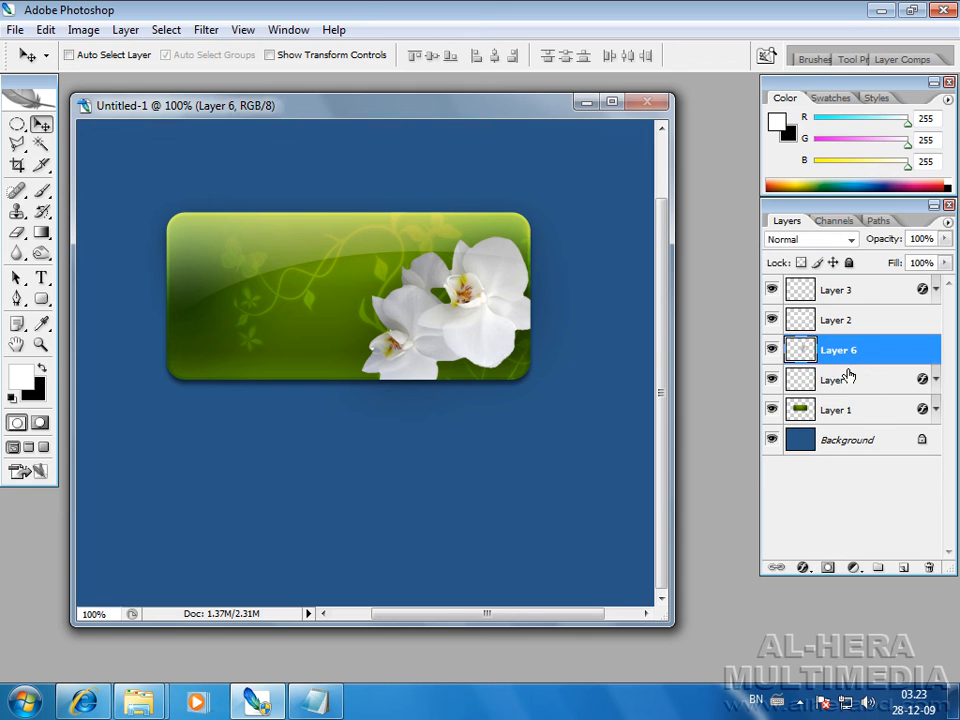
# Delete the parts of the orchids' glow on Layer 6 that lie outside the button outline, and deselect
pyautogui.keyDown('ctrl'); pyautogui.click(800, 343); pyautogui.keyUp('ctrl')
pyautogui.hotkey('ctrl', 'shift', 'i')
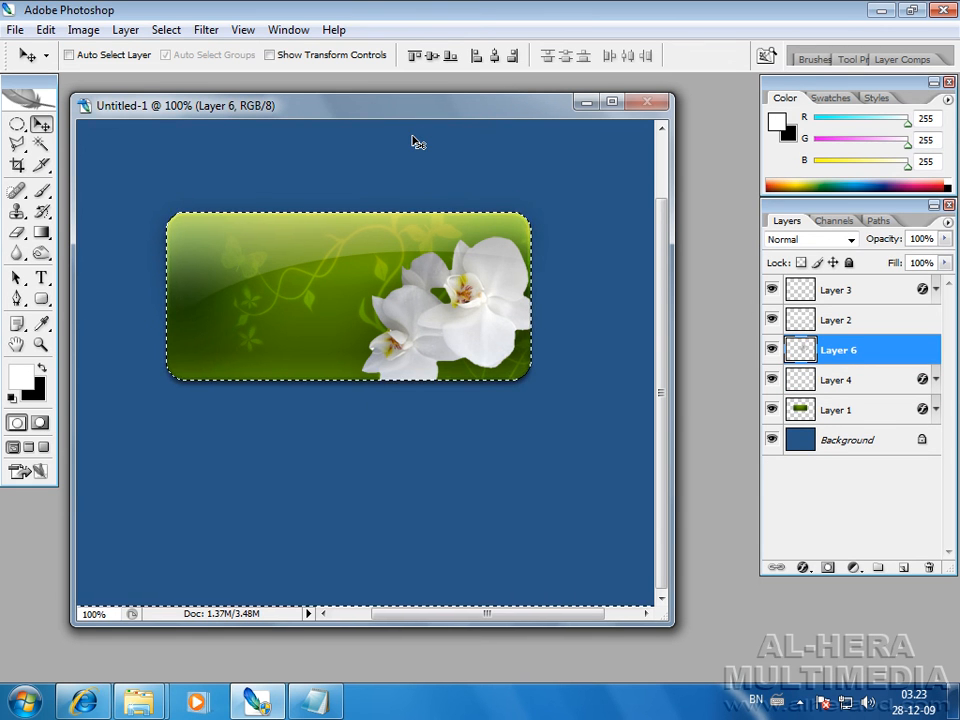
pyautogui.press('Delete')
pyautogui.press('m')
pyautogui.hotkey('ctrl', 'd')
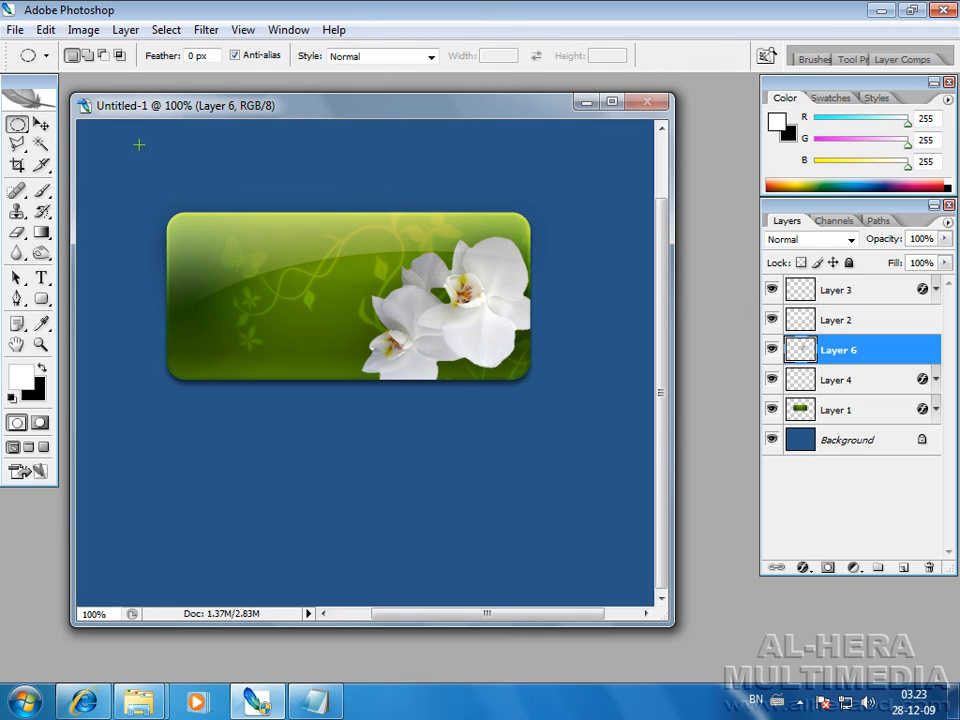
pyautogui.click(40, 124)
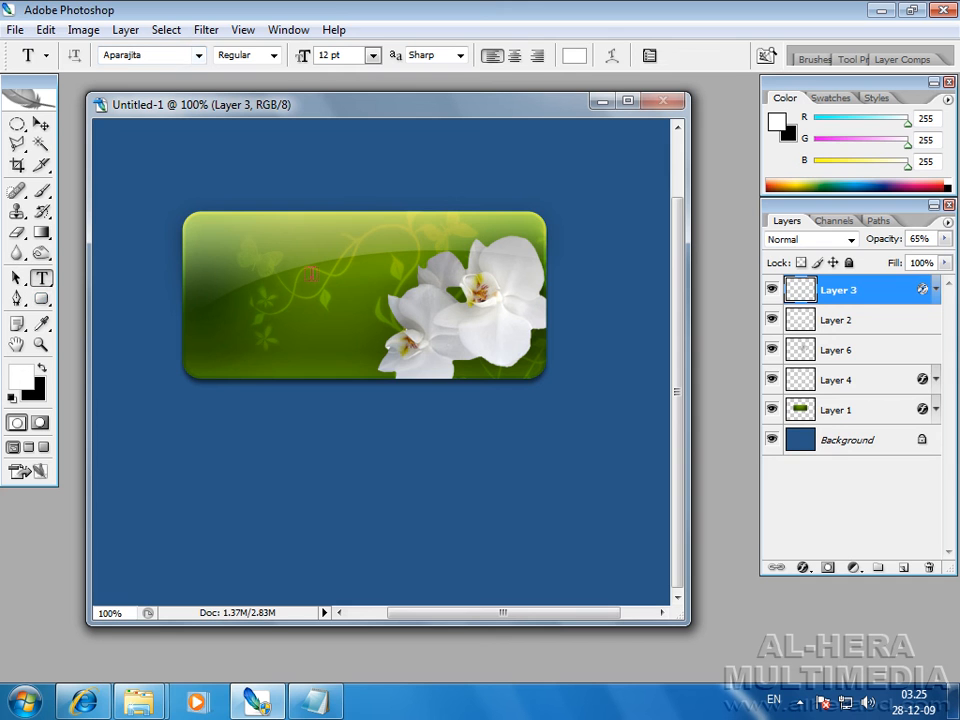
# Add the text "Al-Hera Mulimedia" at 36 pt and position it along the upper part of the button
pyautogui.click(219, 260)
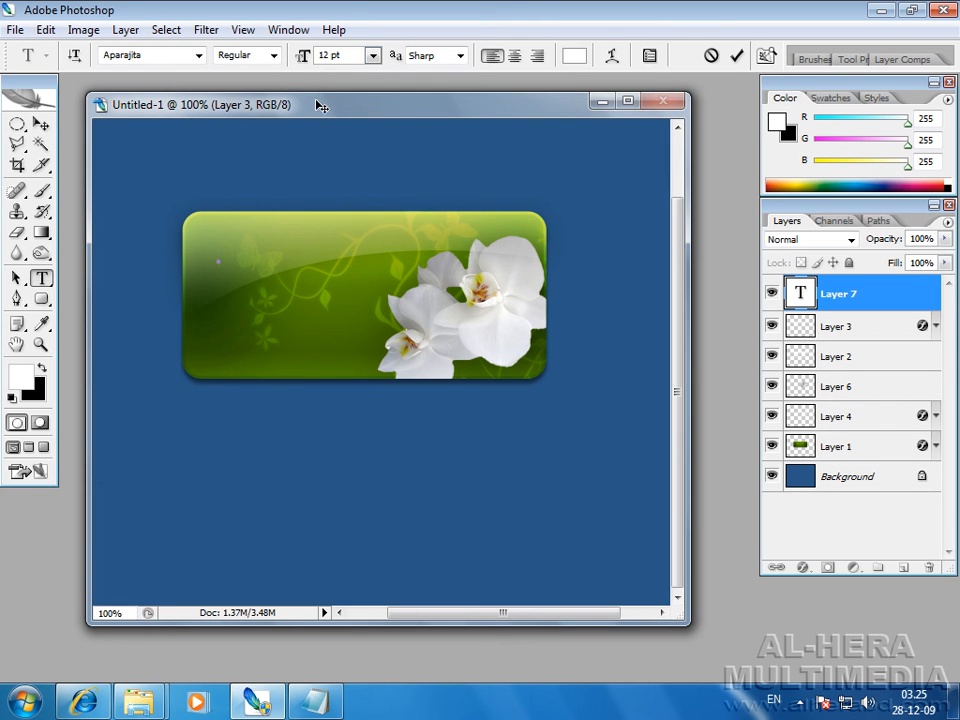
pyautogui.click(373, 55)
pyautogui.click(358, 311)
pyautogui.write('Al')
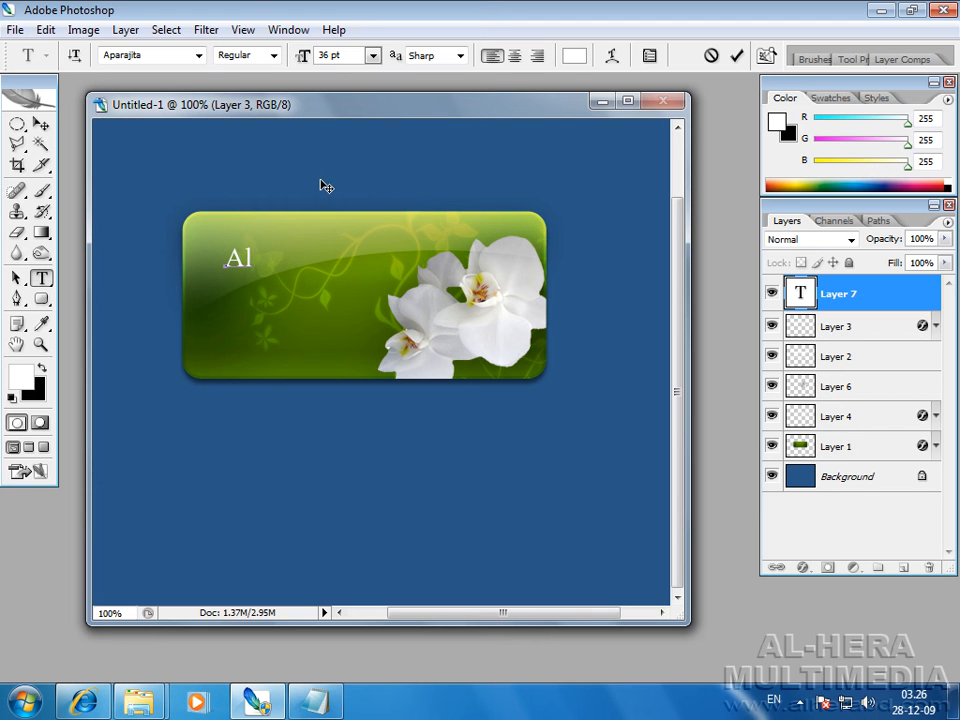
pyautogui.write('-Hera Muli')
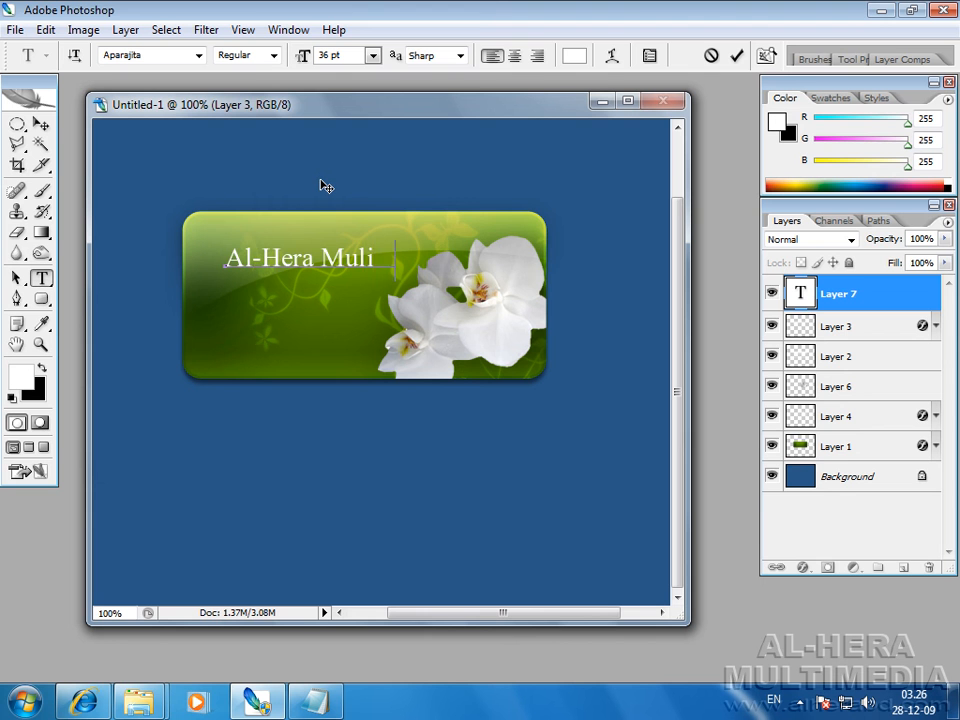
pyautogui.write('media')
pyautogui.moveTo(306, 188); pyautogui.dragTo(283, 176)
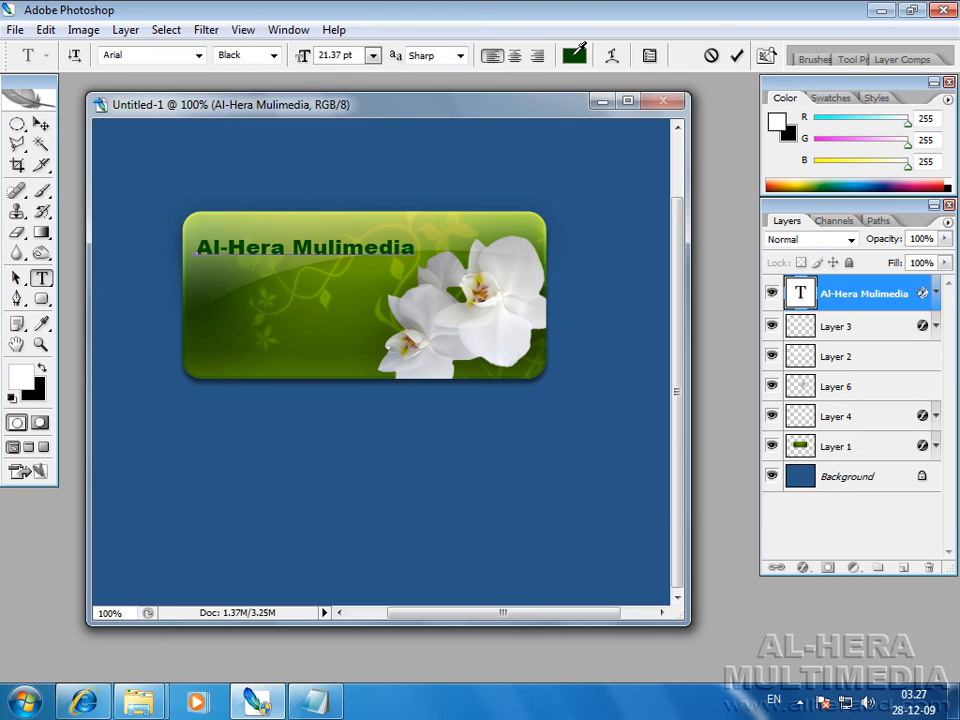
# Set the colour of the "Al-Hera Mulimedia" text to white (ffffff) and commit the text
pyautogui.click(574, 55)
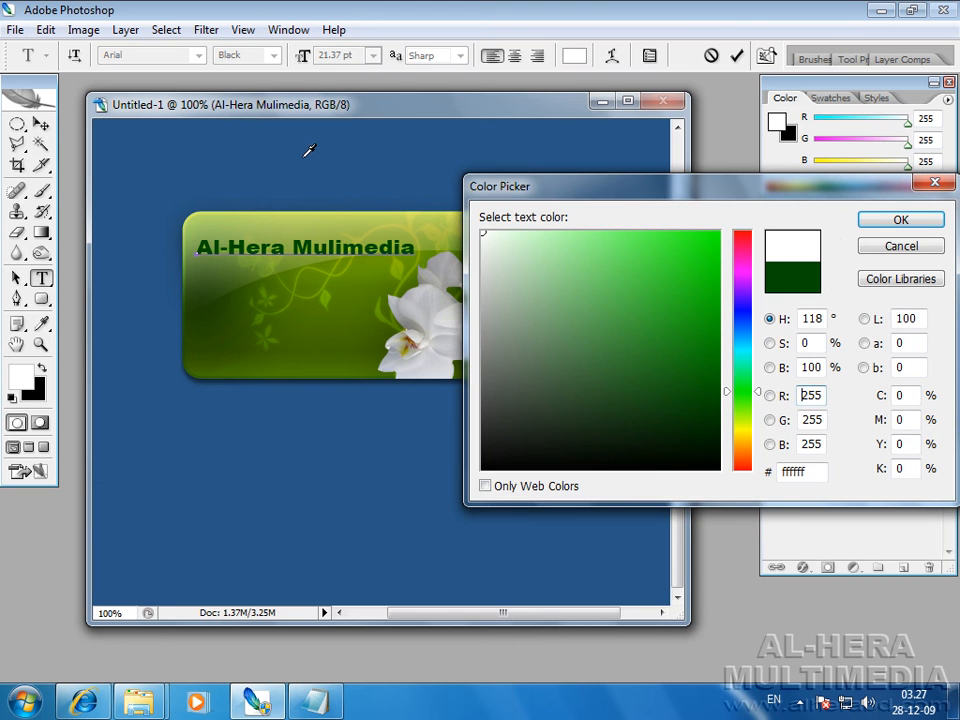
pyautogui.click(912, 221)
pyautogui.hotkey('ctrl', 'Return')
pyautogui.press('v')
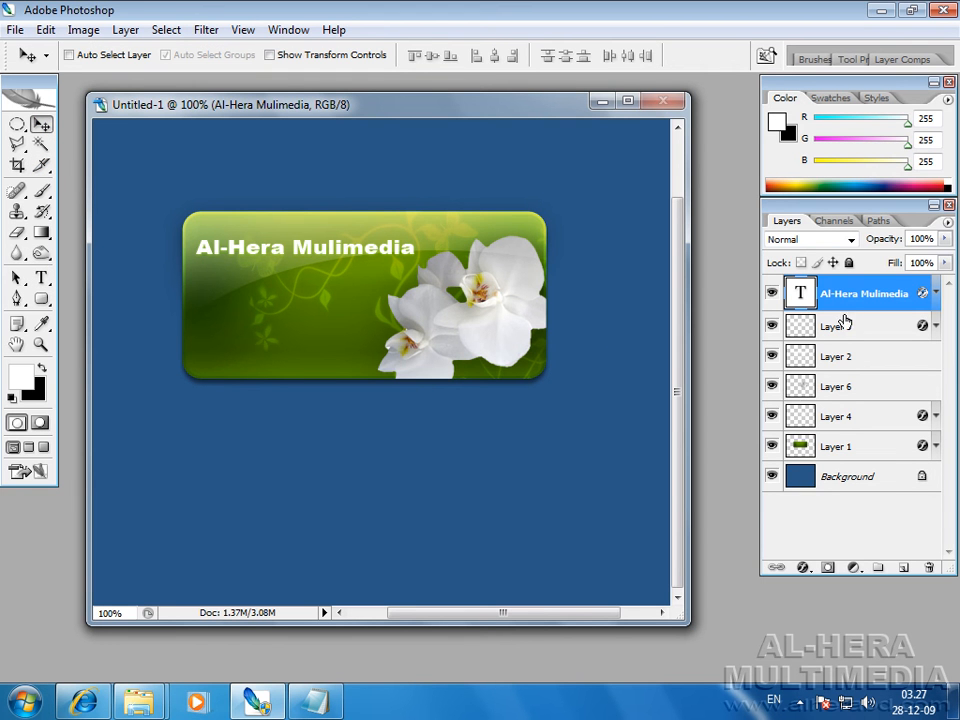
# Change the drop shadow colour of the "Al-Hera Mulimedia" text layer to a dark green and apply the style
pyautogui.doubleClick(924, 294)
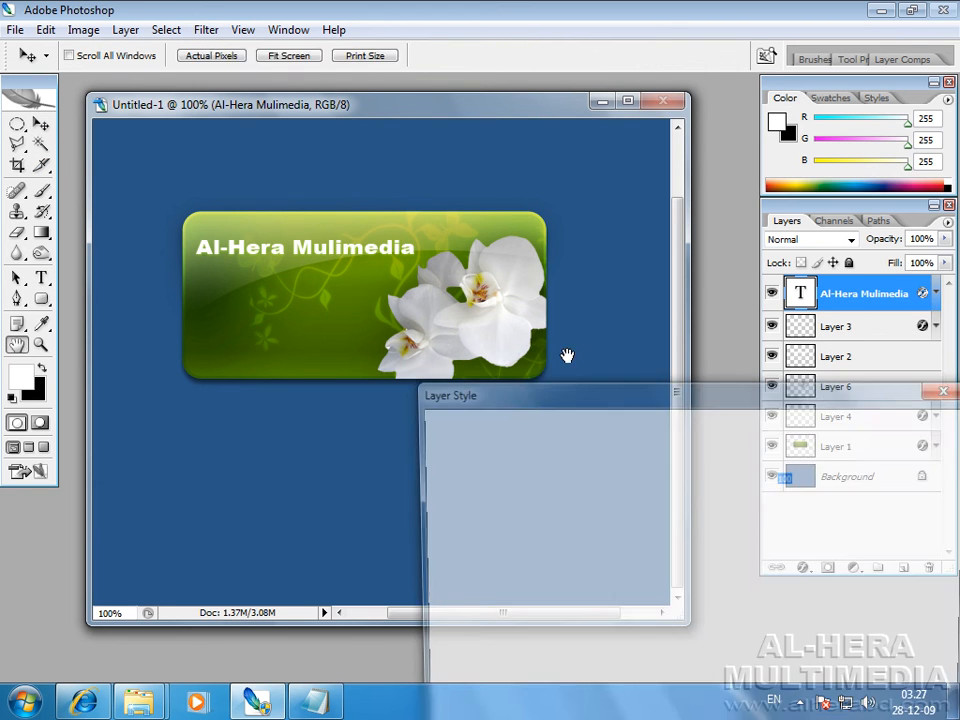
pyautogui.click(474, 472)
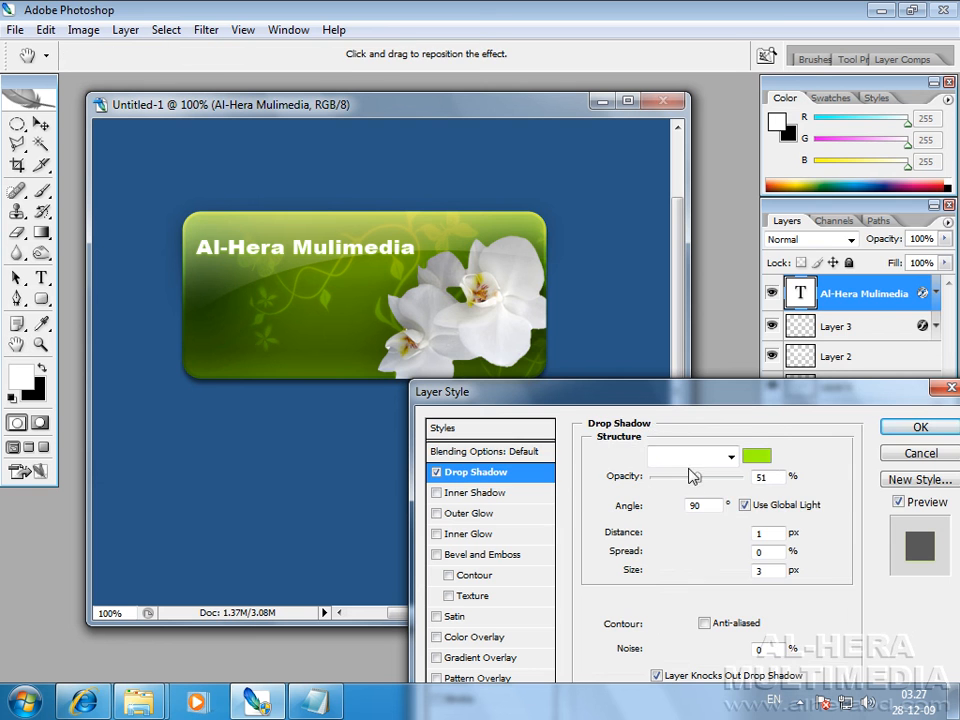
pyautogui.click(760, 454)
pyautogui.click(719, 392)
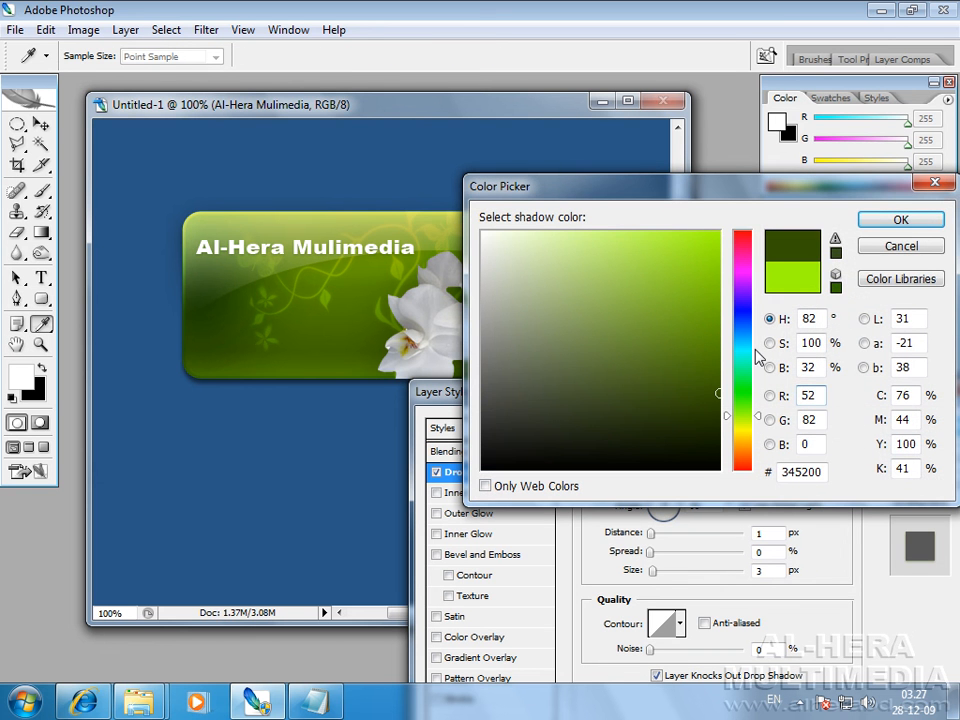
pyautogui.click(722, 404)
pyautogui.click(900, 219)
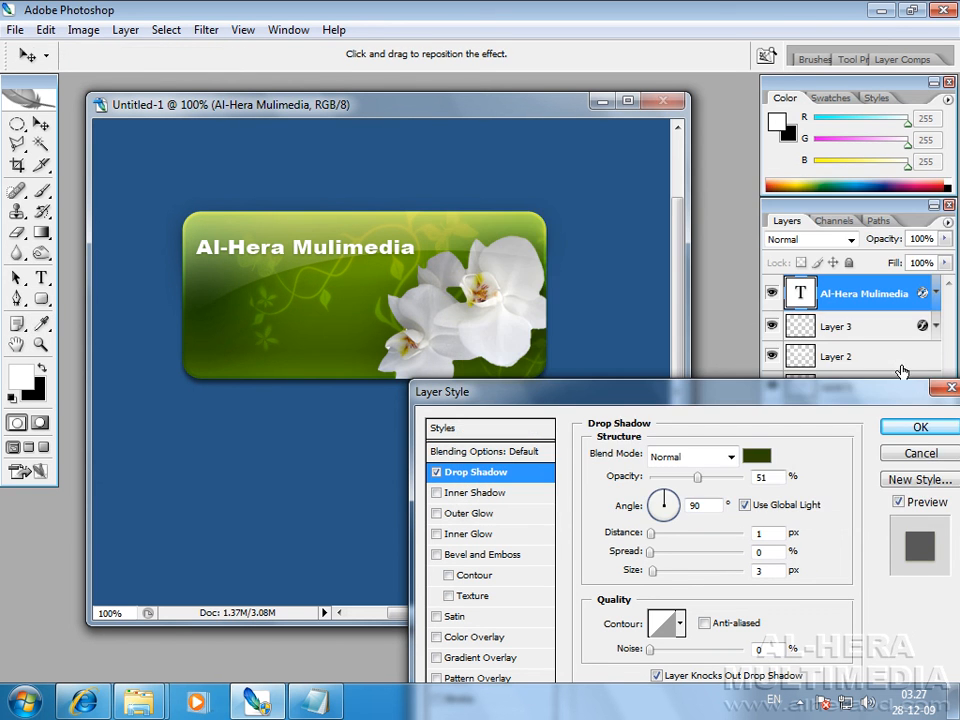
pyautogui.click(921, 426)
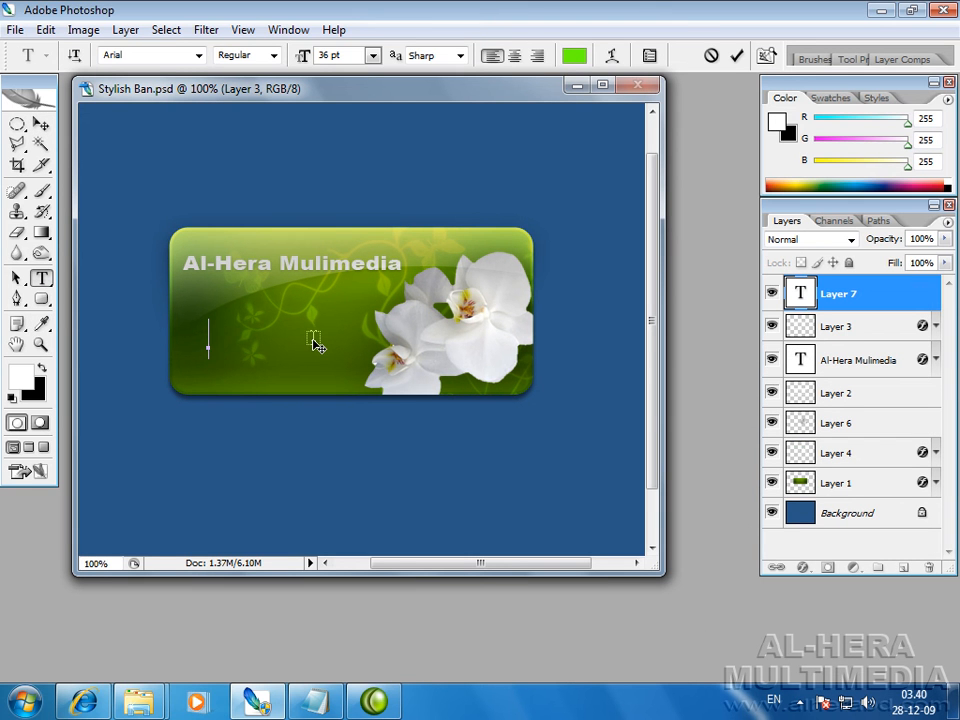
# Add the text "Click here to enter", scale it to about 54% and place it in the button's lower-left corner
pyautogui.write('Click here to enter')
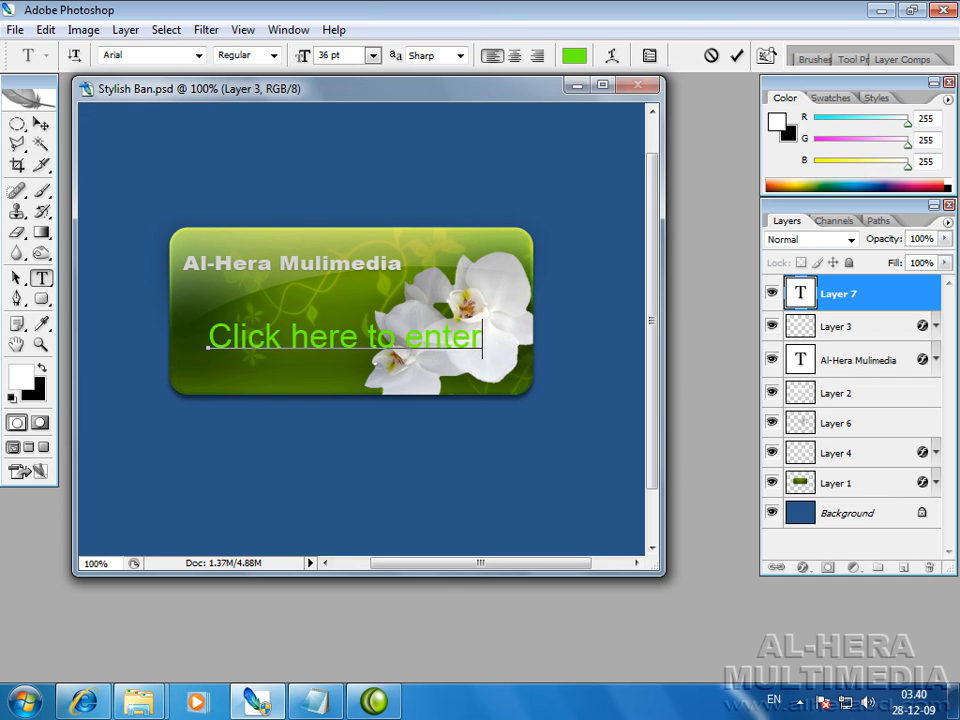
pyautogui.click(40, 124)
pyautogui.hotkey('ctrl', 't')
pyautogui.moveTo(502, 322); pyautogui.dragTo(363, 350)
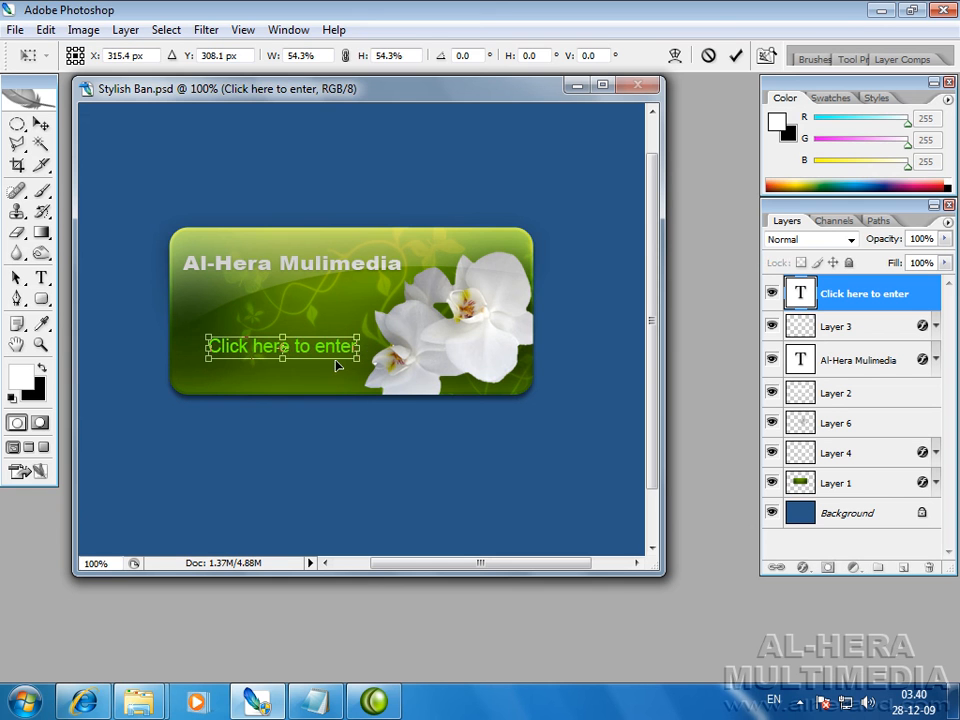
pyautogui.press('Return')
pyautogui.moveTo(306, 358); pyautogui.dragTo(281, 370)
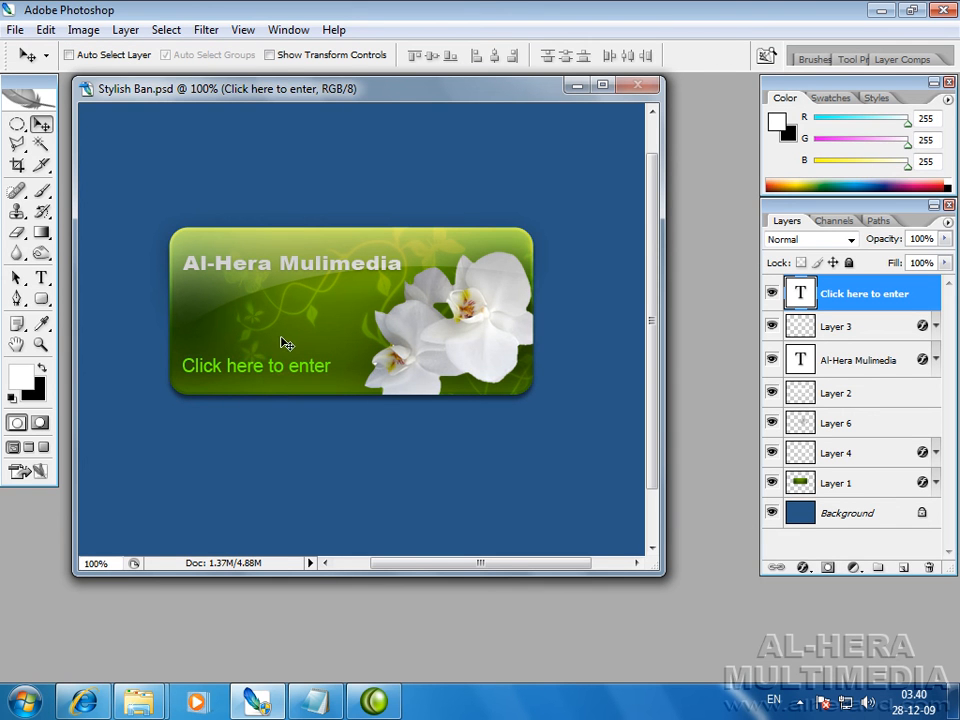
# Recolour the whole "Click here to enter" text with a bright green shade
pyautogui.press('t')
pyautogui.click(278, 376)
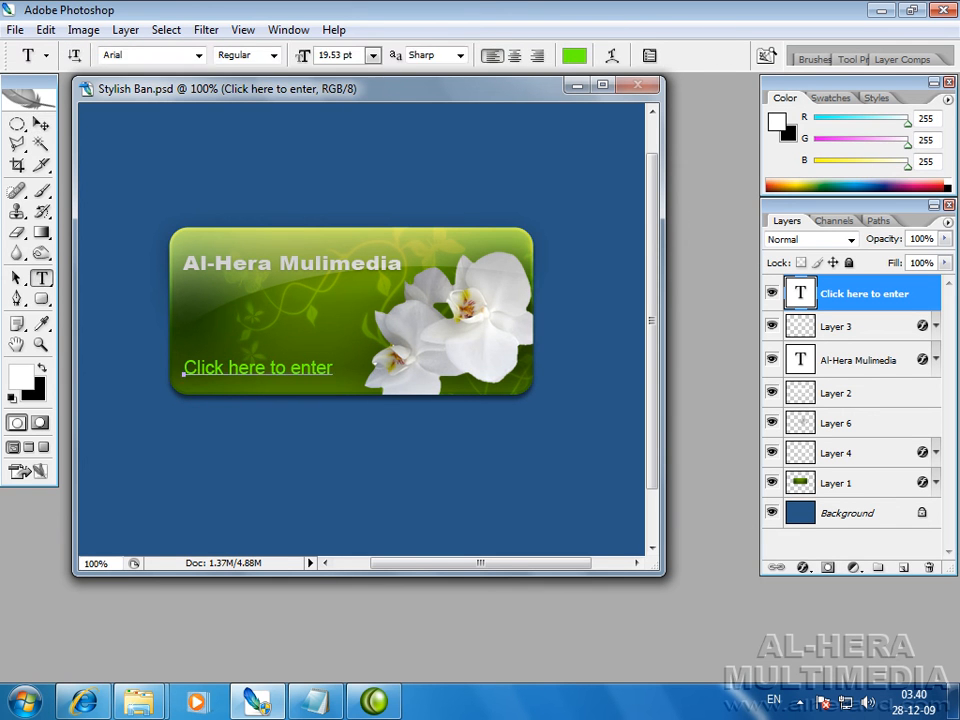
pyautogui.hotkey('ctrl', 'a')
pyautogui.click(581, 57)
pyautogui.click(719, 258)
pyautogui.click(719, 242)
pyautogui.click(900, 219)
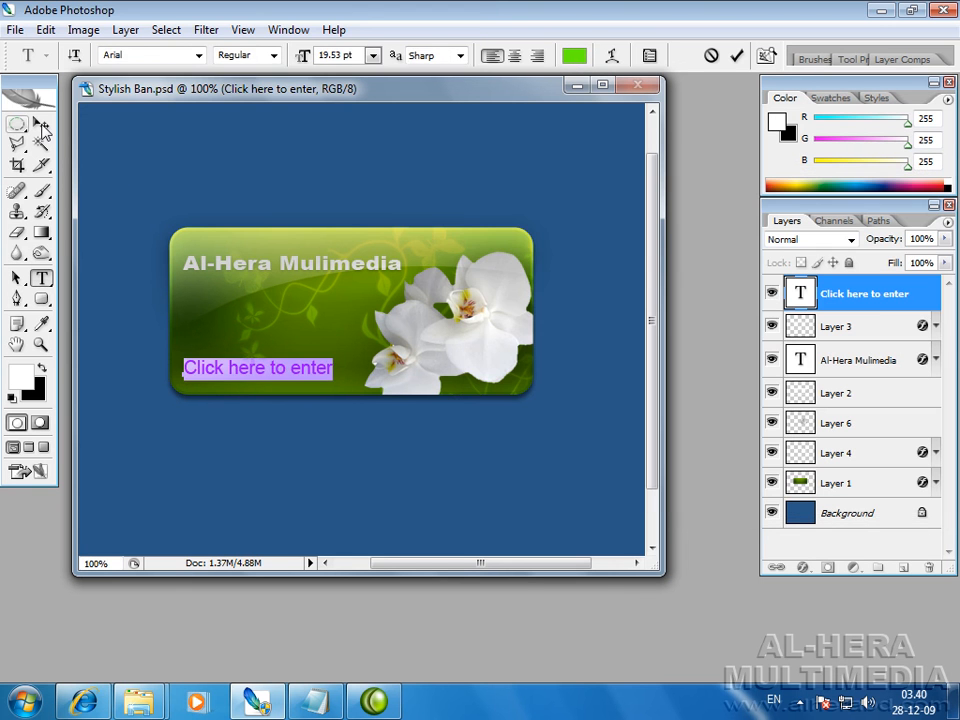
pyautogui.click(41, 124)
# Lower the opacity of the "Click here to enter" text layer to 50%
pyautogui.click(945, 239)
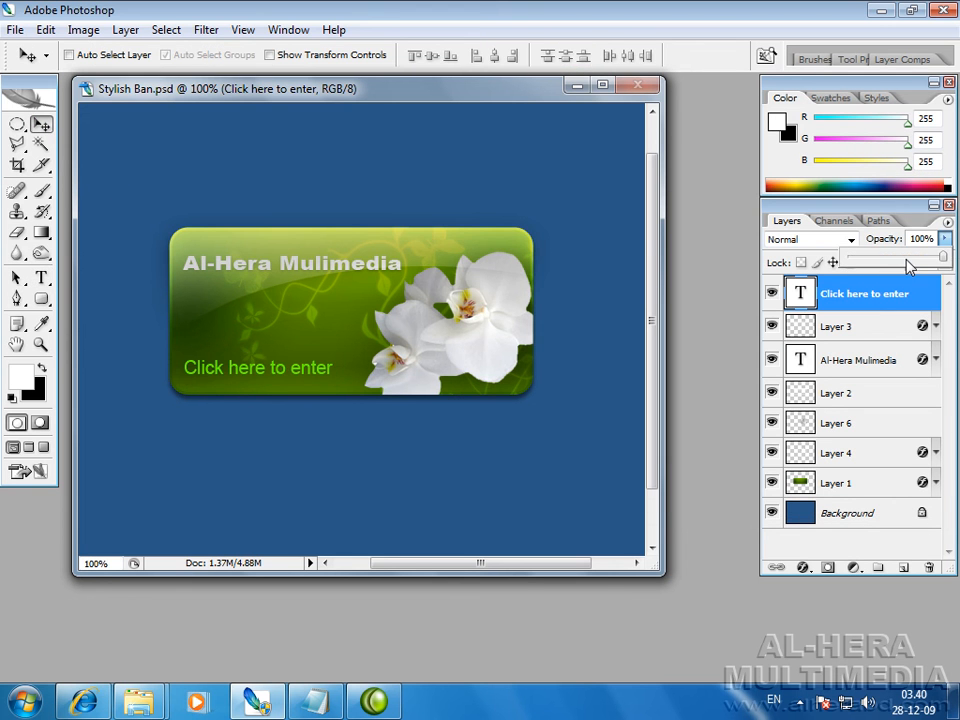
pyautogui.moveTo(909, 266); pyautogui.dragTo(897, 263)
pyautogui.click(921, 243)
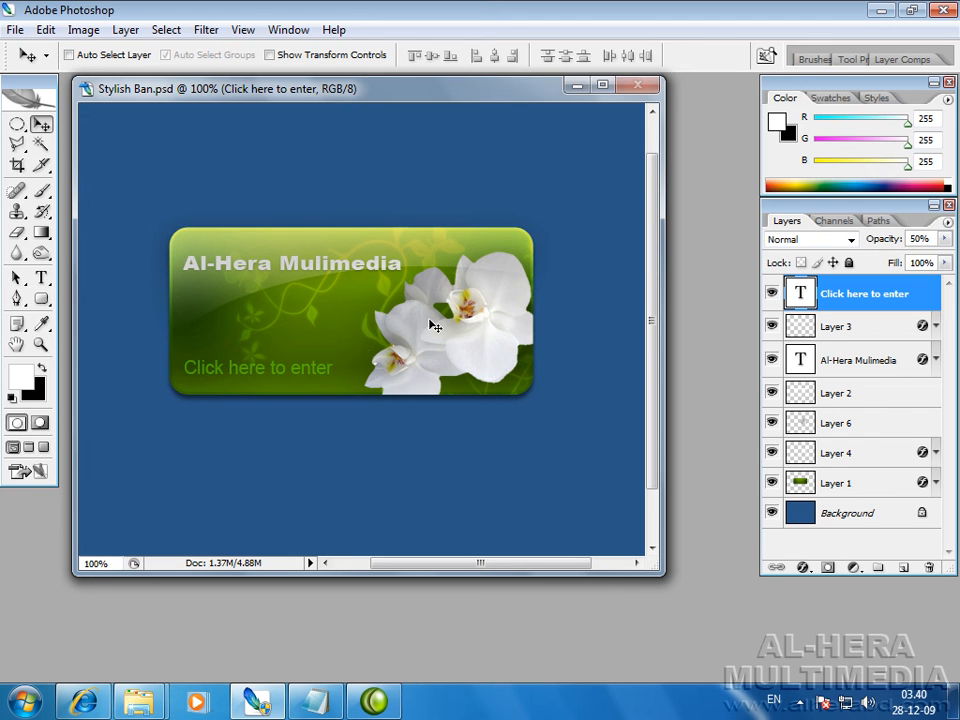
pyautogui.moveTo(655, 297)
pyautogui.mouseDown()
pyautogui.moveTo(653, 274)
pyautogui.moveTo(657, 302)
pyautogui.mouseUp()
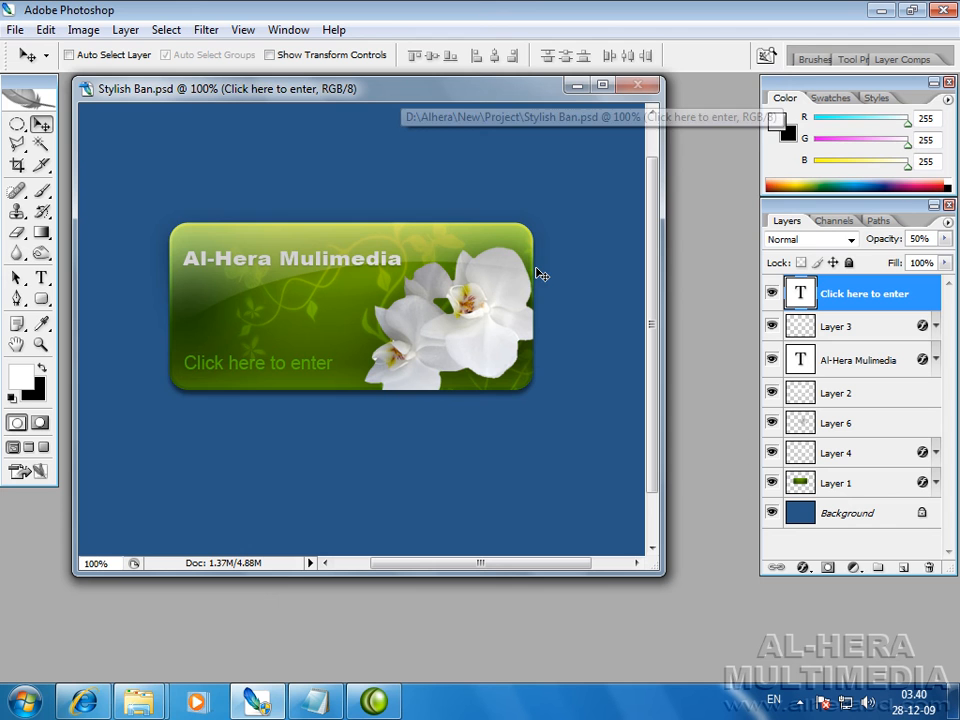
pyautogui.moveTo(653, 249); pyautogui.dragTo(651, 261)
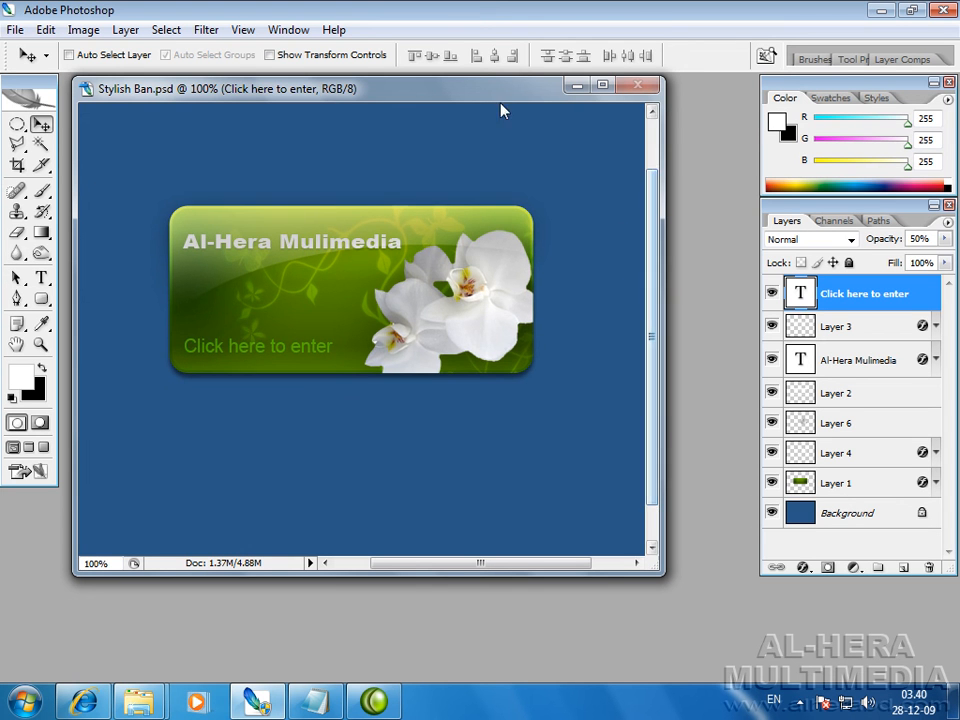